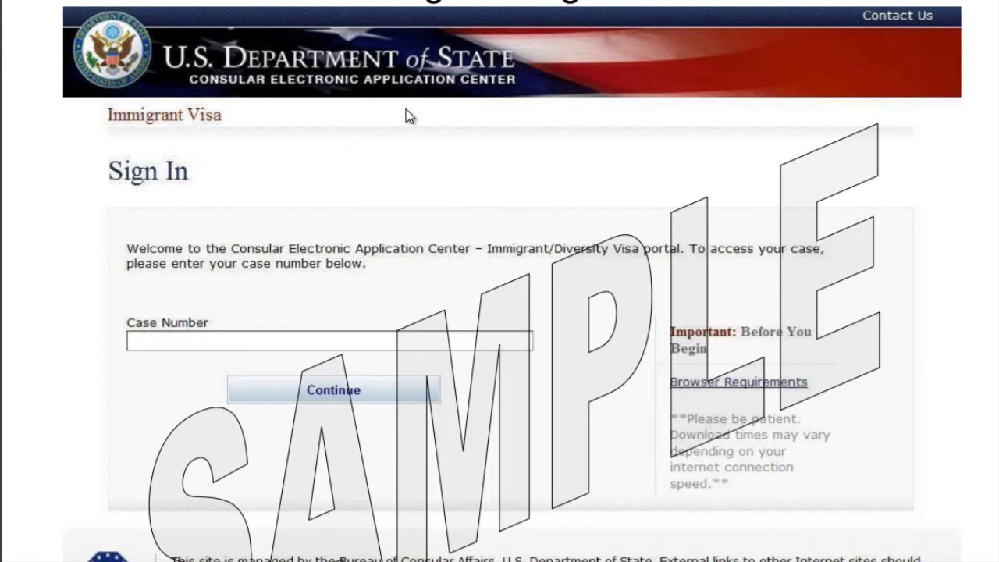
Review the sample Sign In pages, including the case number, invoice ID and applicant role fields
scroll(406, 116, "down", 3)
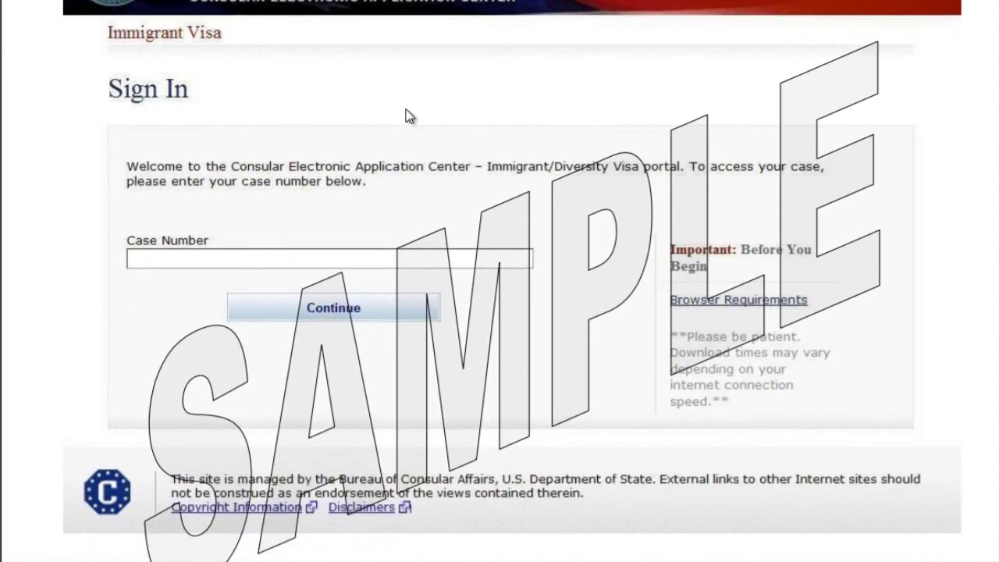
scroll(405, 116, "down", 12)
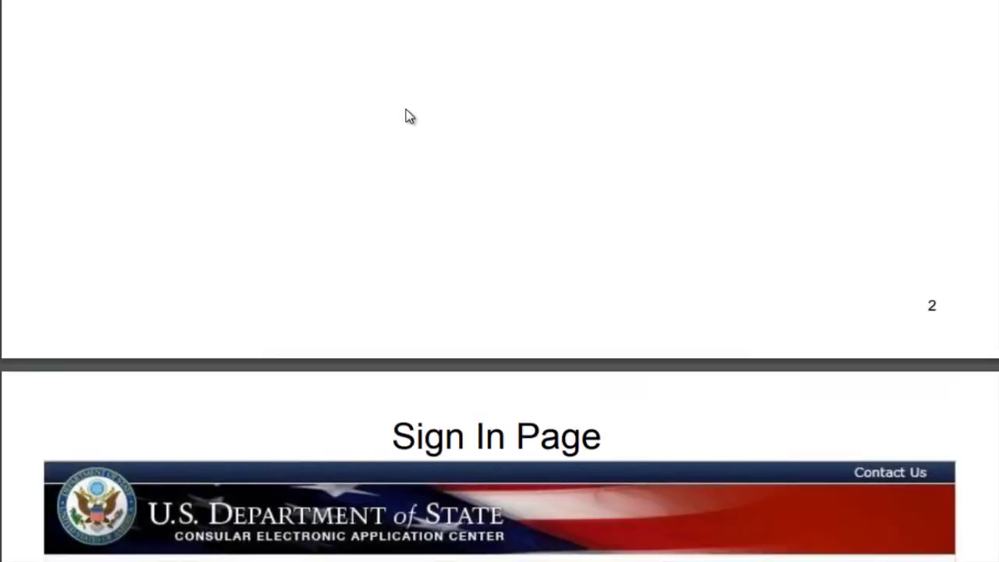
scroll(406, 116, "down", 5)
scroll(406, 116, "down", 1)
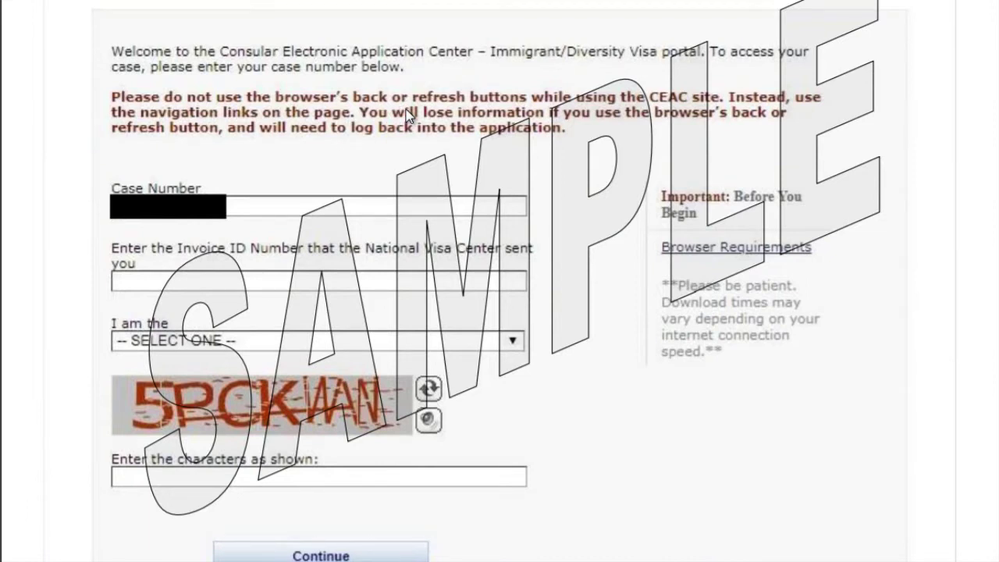
scroll(408, 115, "down", 10)
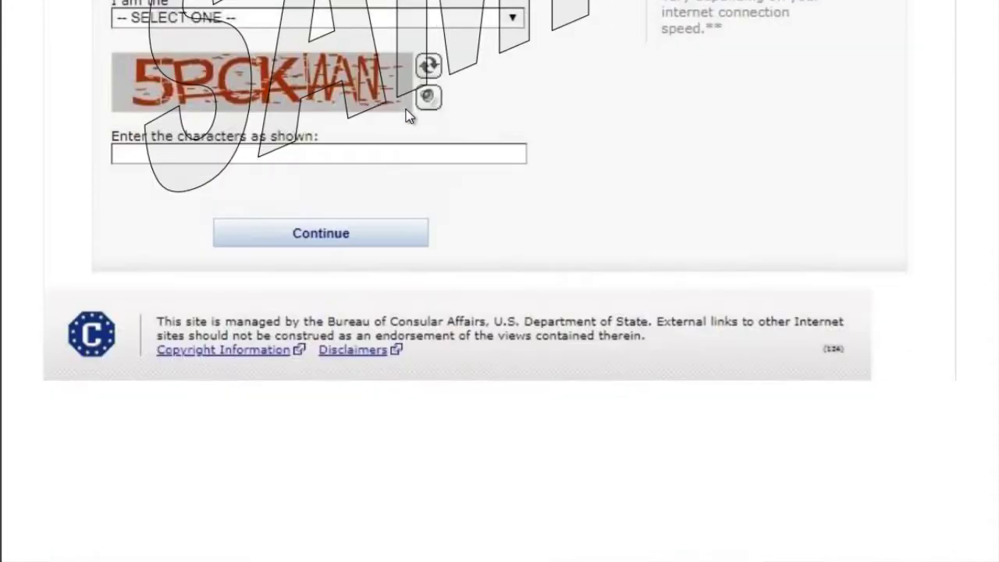
scroll(407, 116, "down", 5)
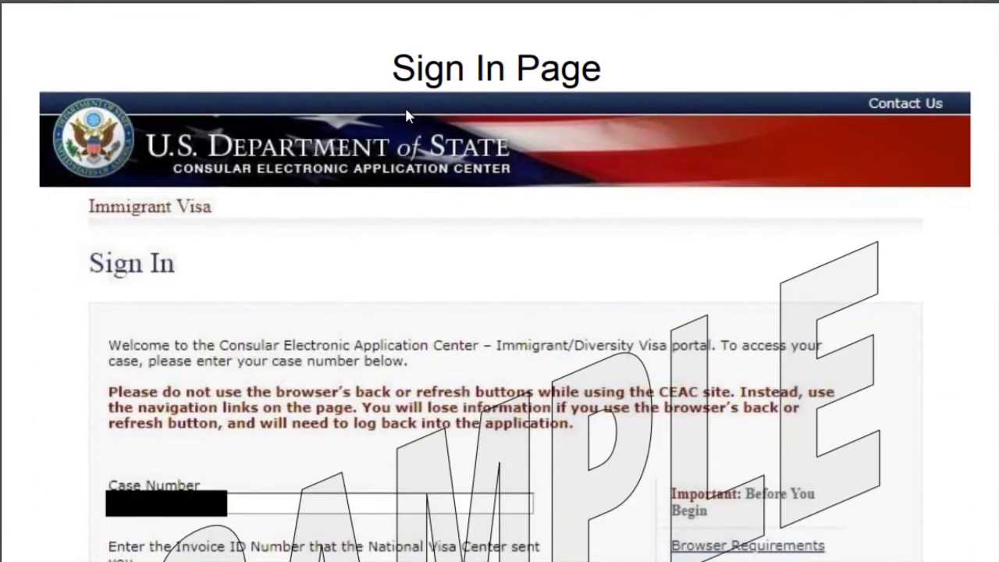
scroll(406, 116, "down", 10)
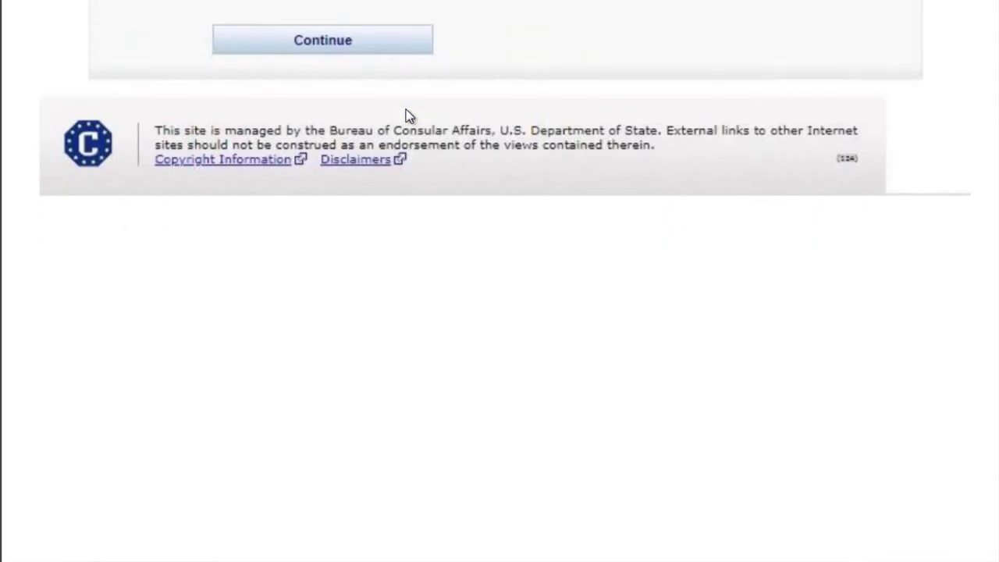
scroll(407, 116, "up", 8)
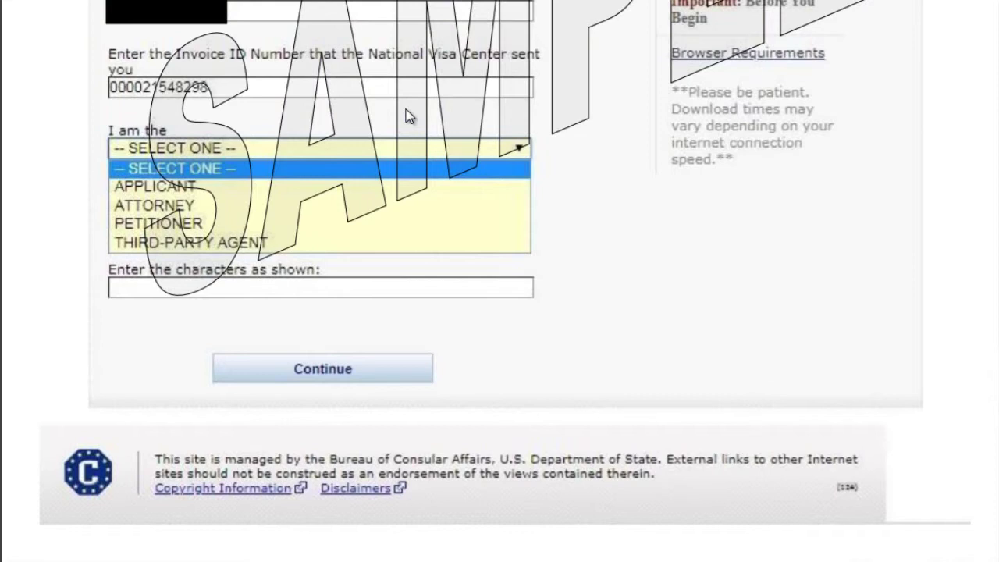
scroll(406, 114, "down", 1)
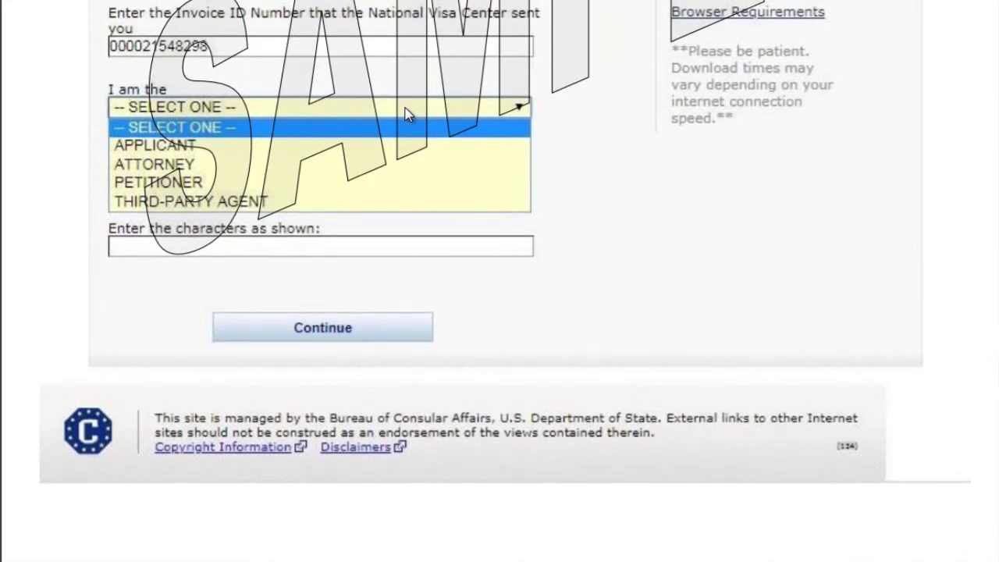
scroll(408, 103, "down", 7)
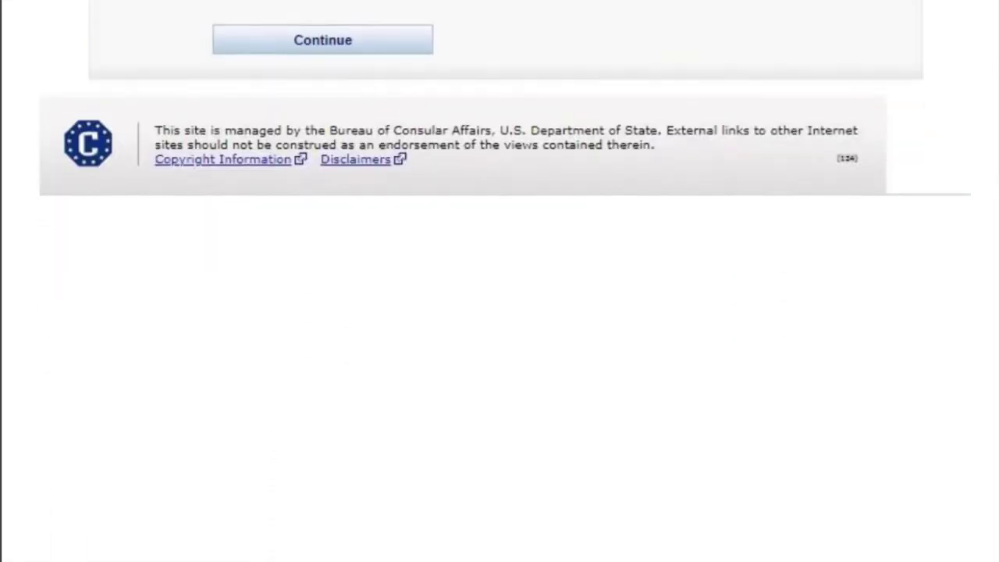
Examine the sample Summary Information page, including its case instructions, process flowchart and applicant information table
scroll(348, 320, "down", 6)
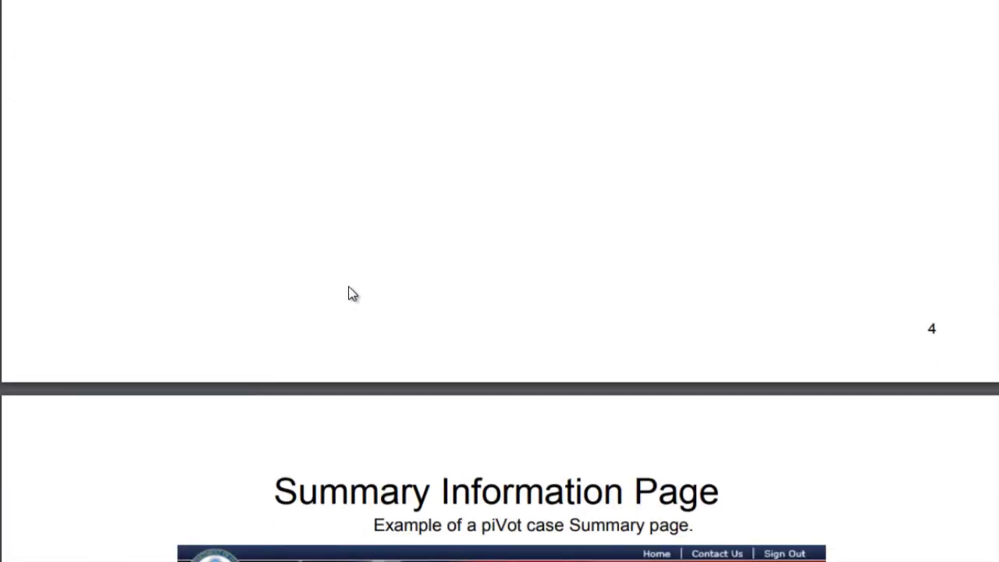
scroll(349, 292, "down", 12)
scroll(349, 292, "down", 3)
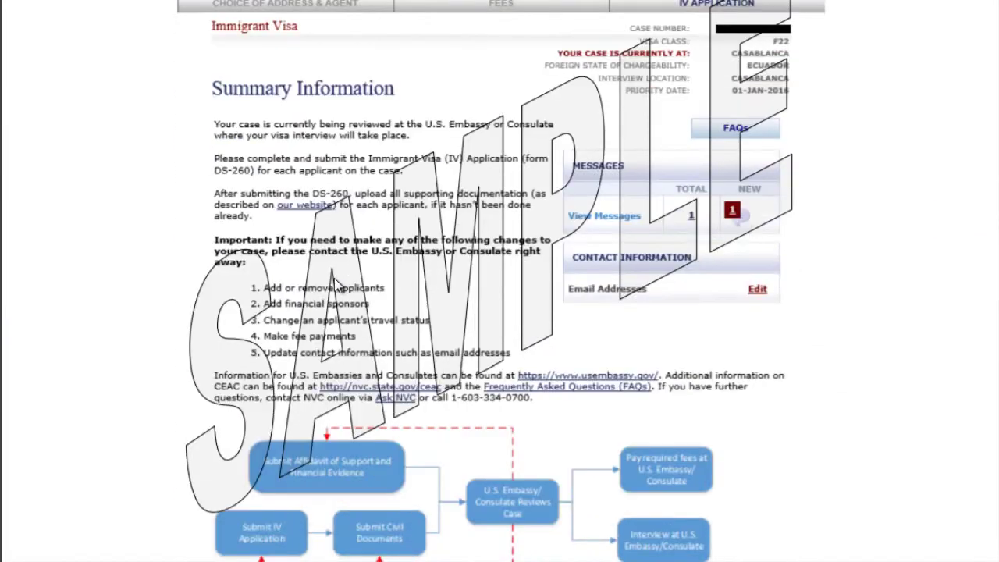
scroll(321, 271, "down", 9)
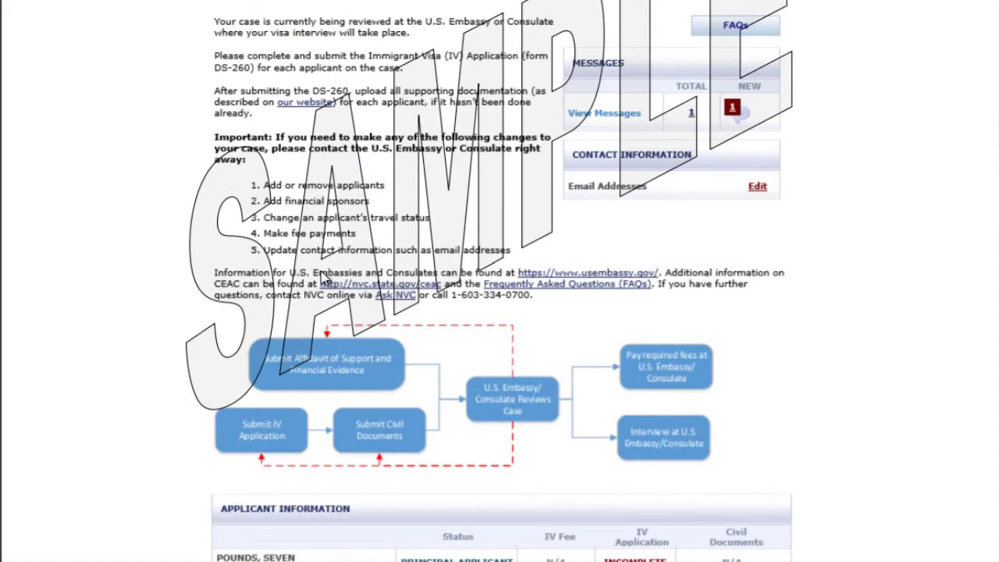
scroll(316, 270, "up", 12)
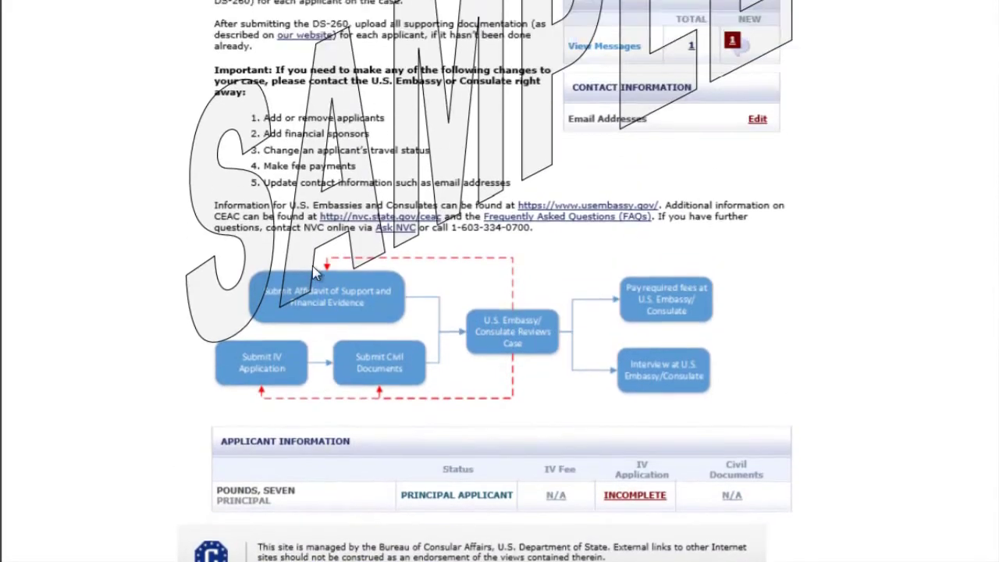
scroll(312, 267, "down", 4)
scroll(313, 267, "down", 20)
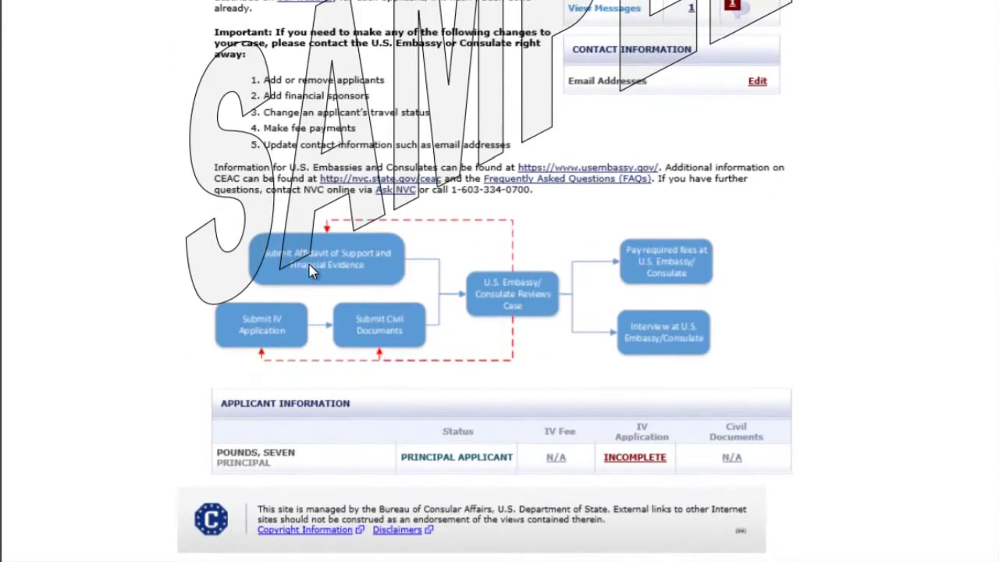
Read the DS-260 Getting Started page with its instructions for completing the immigrant visa application
scroll(313, 266, "down", 6)
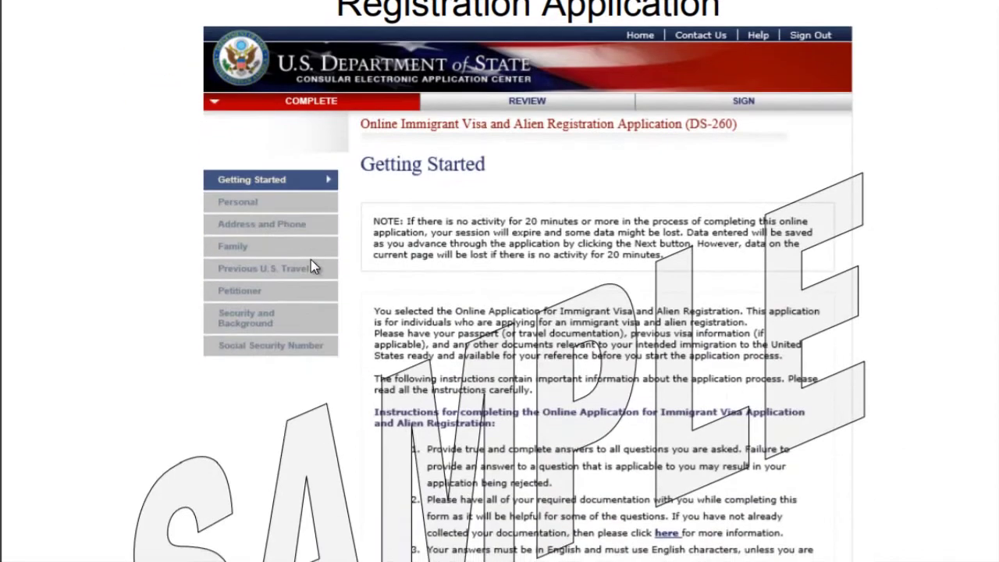
scroll(311, 266, "up", 3)
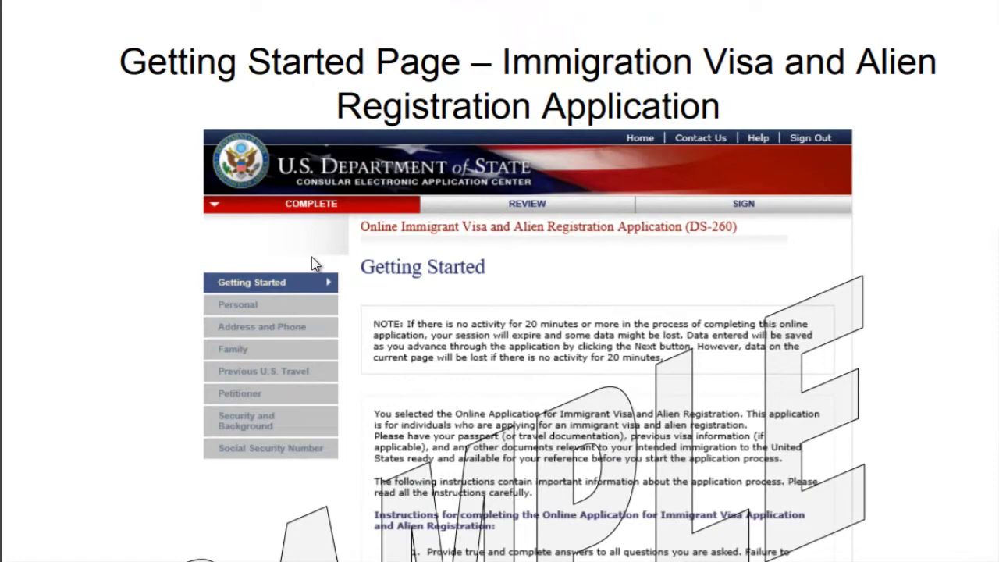
scroll(312, 257, "down", 15)
scroll(312, 257, "down", 20)
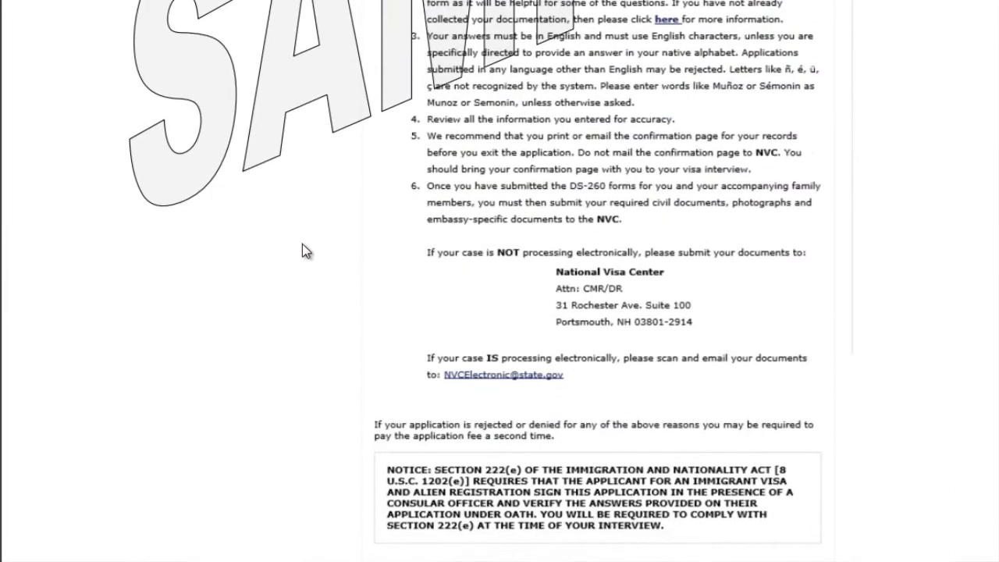
Compare the Personal Information 1 pages for applicants answering No and Yes to having used other names
scroll(289, 234, "down", 6)
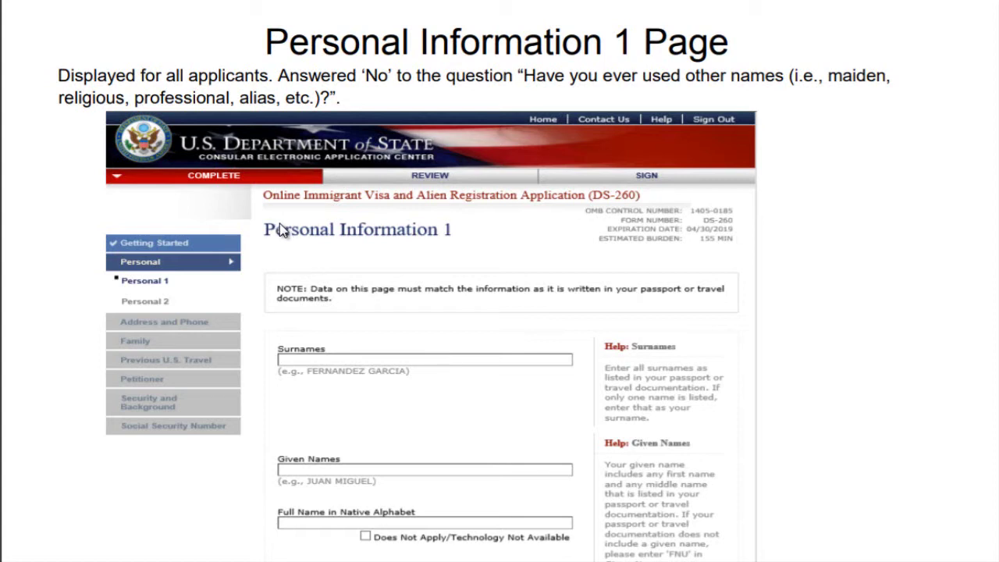
scroll(281, 224, "down", 12)
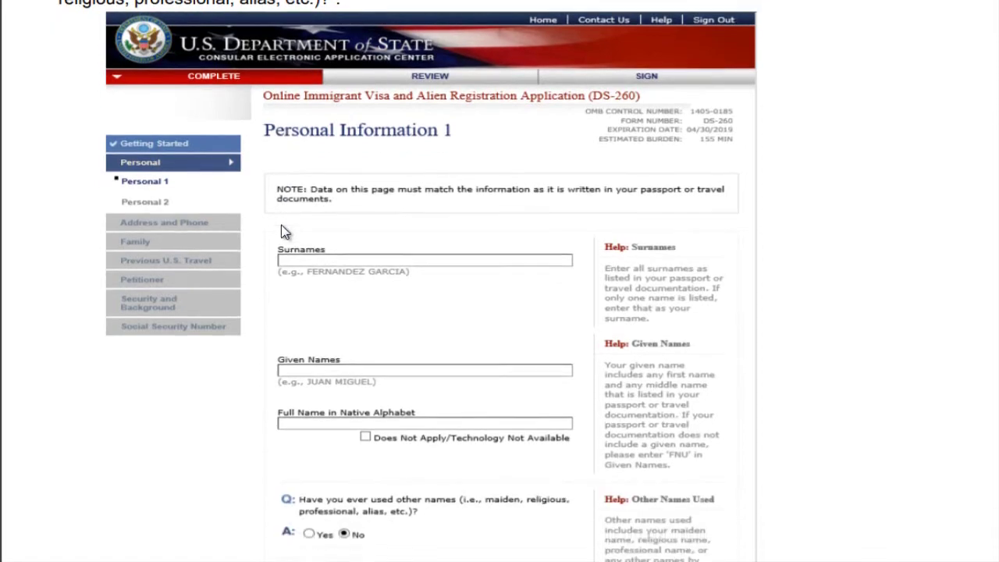
scroll(290, 262, "down", 13)
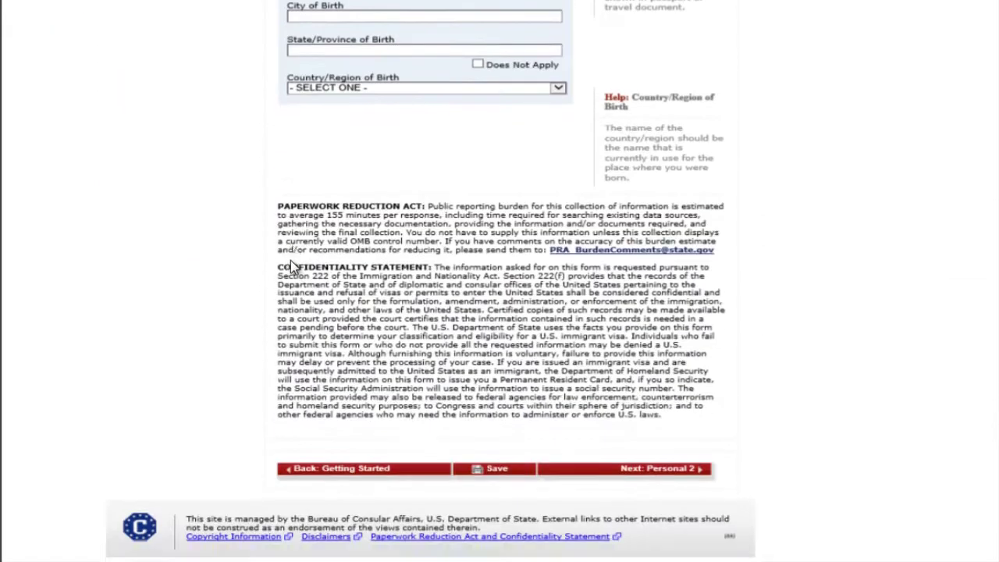
scroll(290, 263, "down", 5)
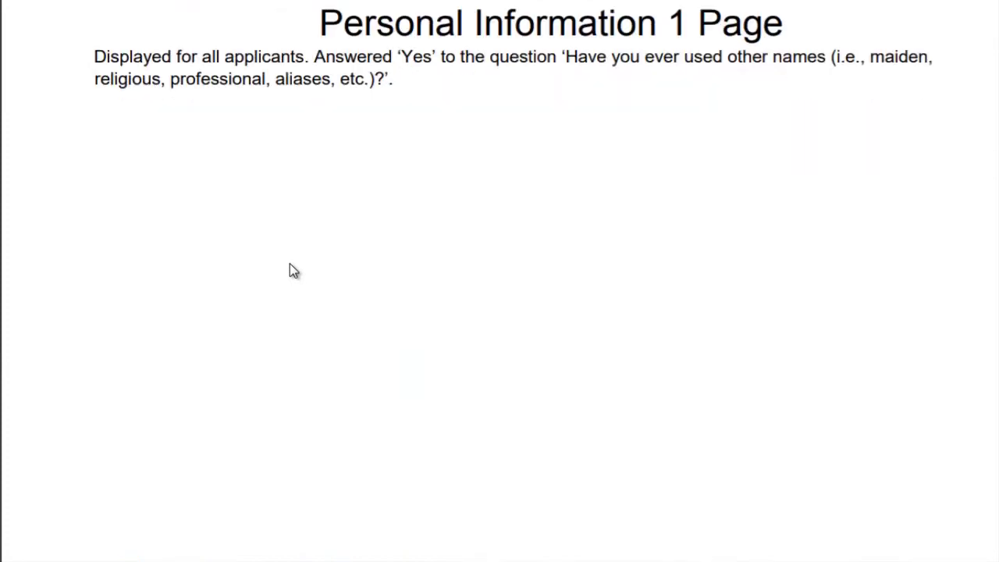
scroll(289, 262, "down", 15)
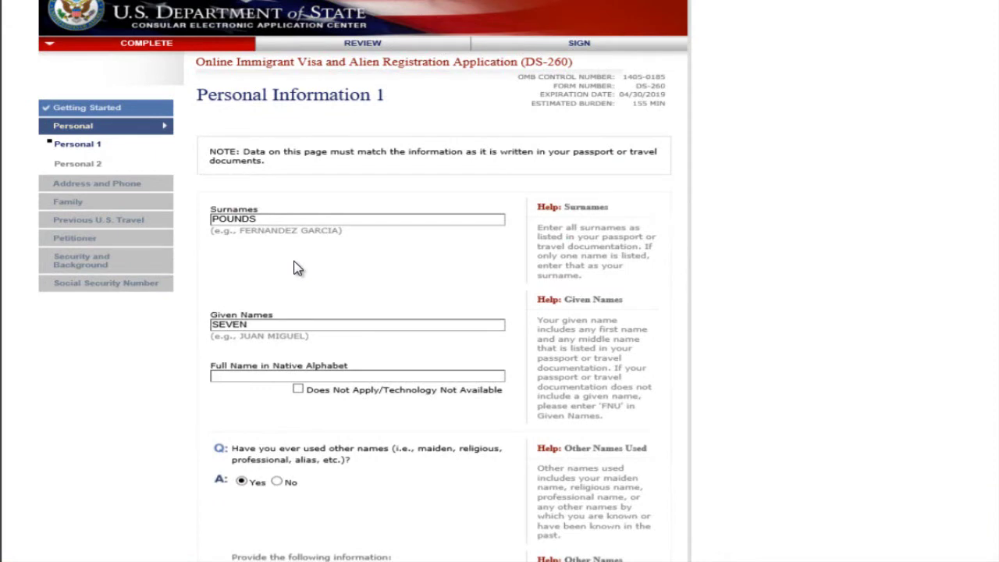
scroll(297, 268, "down", 10)
scroll(329, 282, "down", 15)
Examine the Personal Information 2 page for the Passport document type and No to holding another nationality
scroll(331, 270, "down", 3)
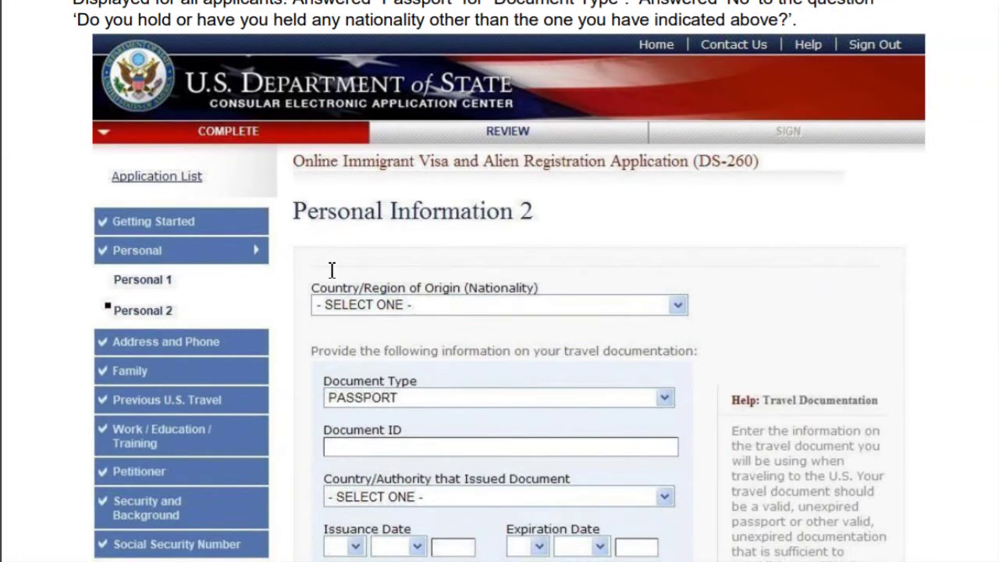
scroll(342, 264, "up", 3)
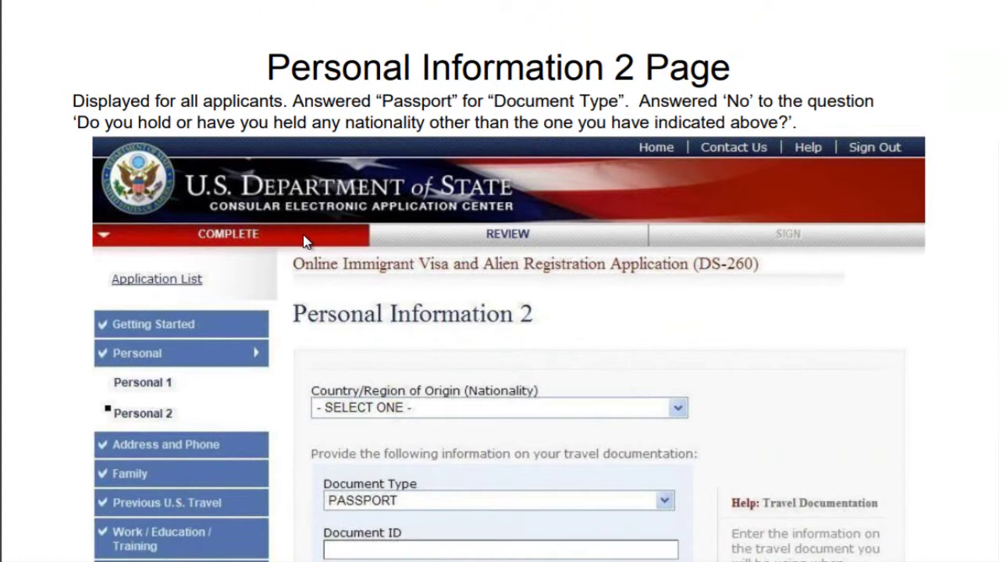
scroll(300, 243, "down", 5)
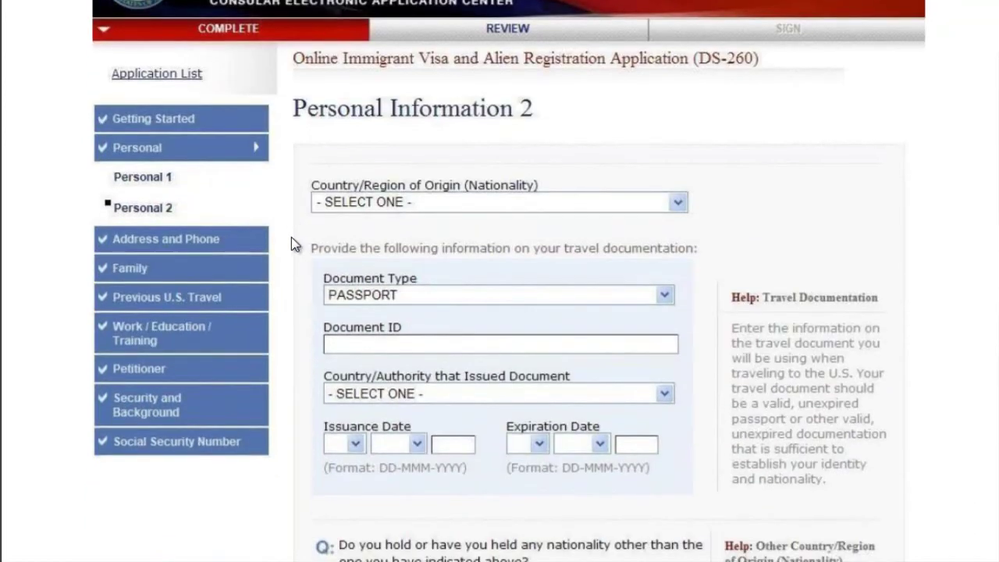
scroll(295, 244, "down", 5)
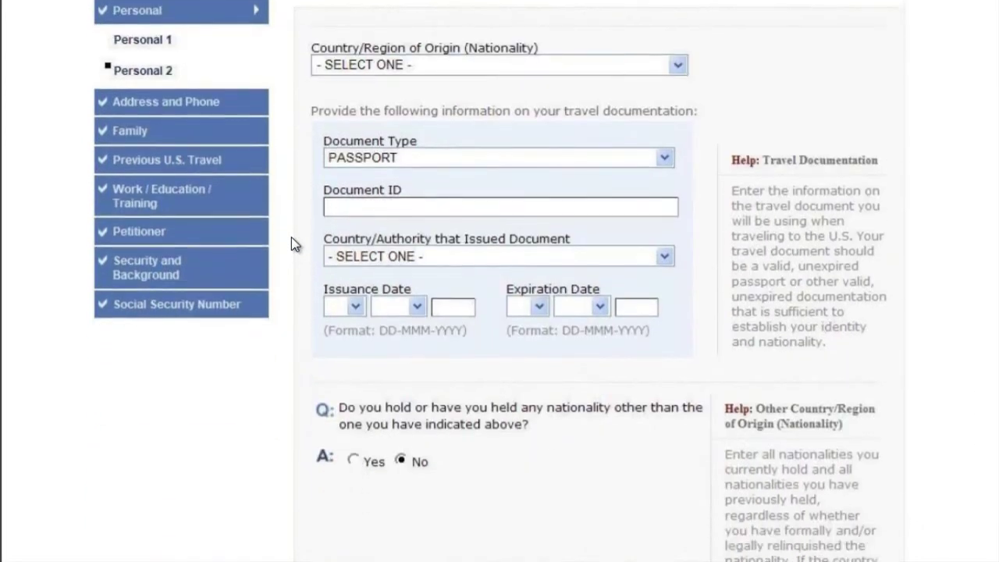
scroll(295, 245, "down", 3)
scroll(291, 238, "down", 10)
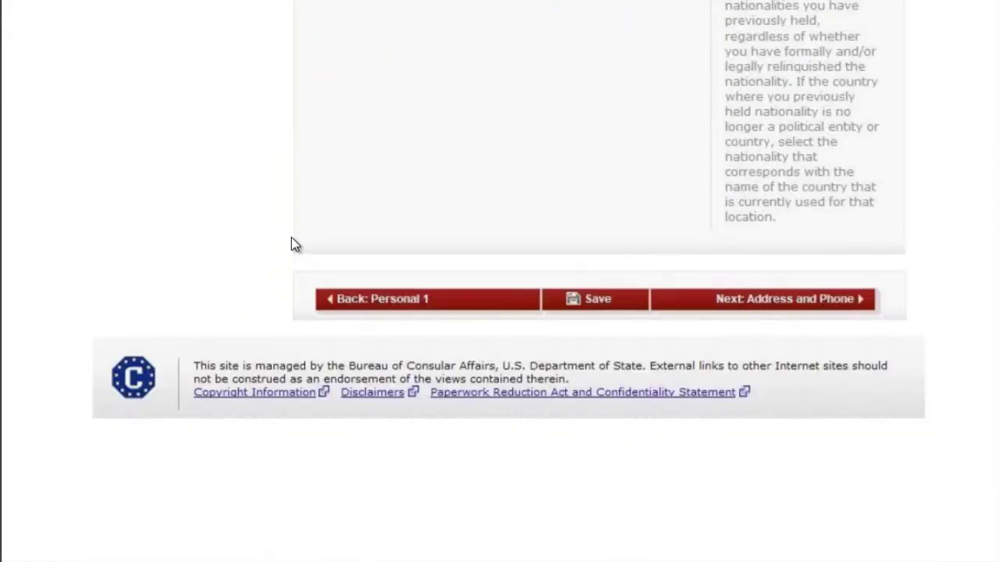
Examine the Personal Information 2 page for Other Travel Document, with another nationality held but no passport from it
scroll(295, 244, "down", 3)
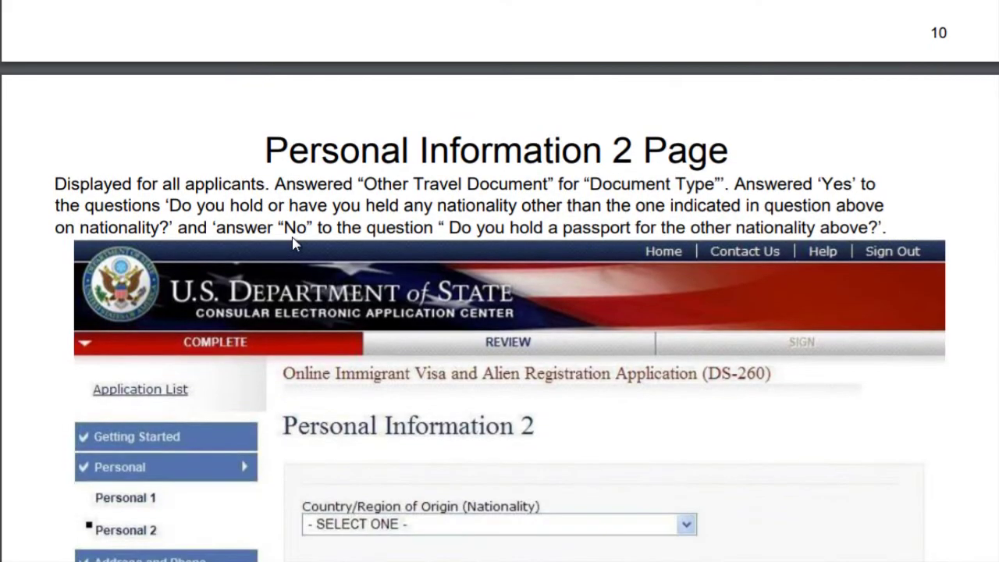
scroll(295, 244, "down", 3)
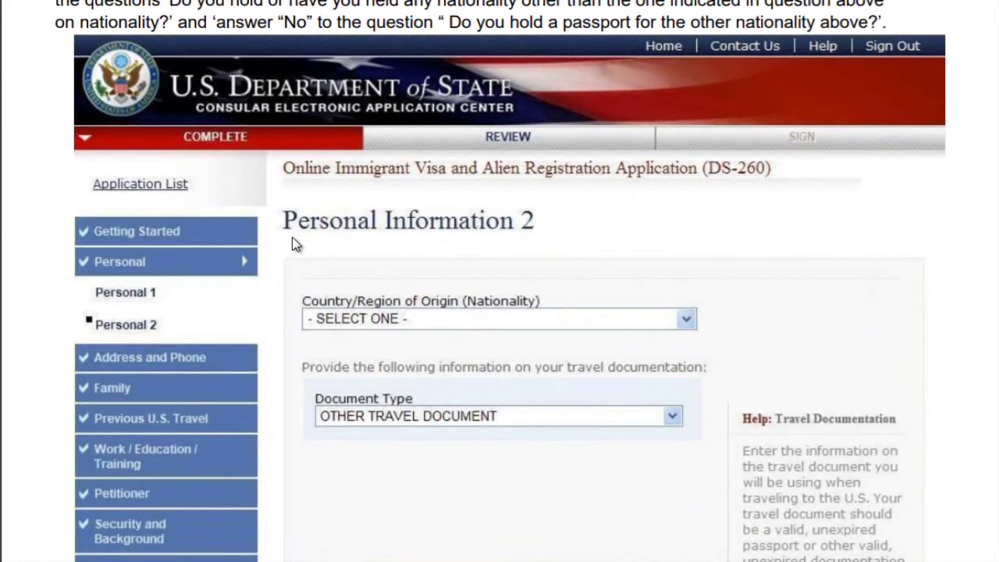
scroll(294, 244, "up", 2)
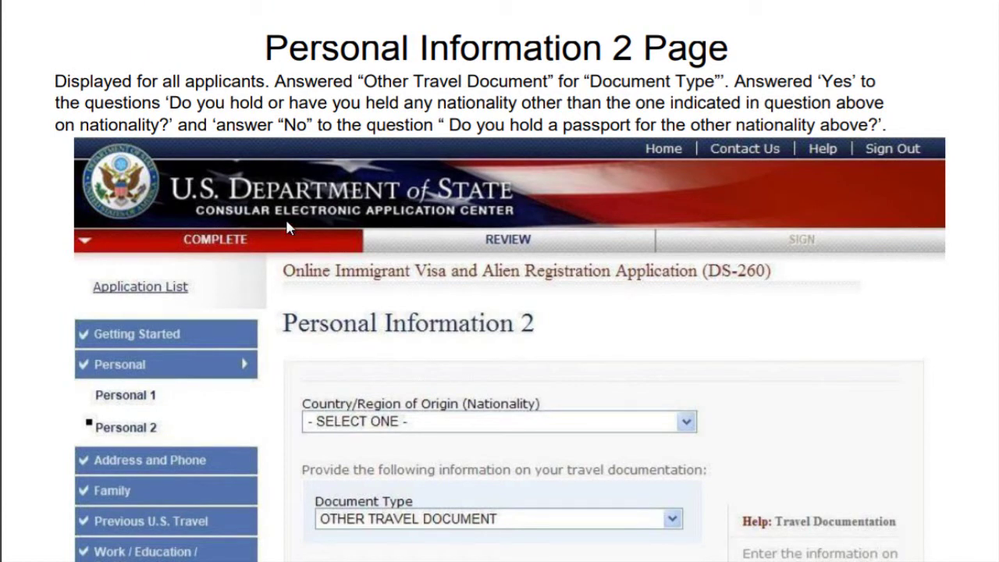
scroll(286, 226, "down", 3)
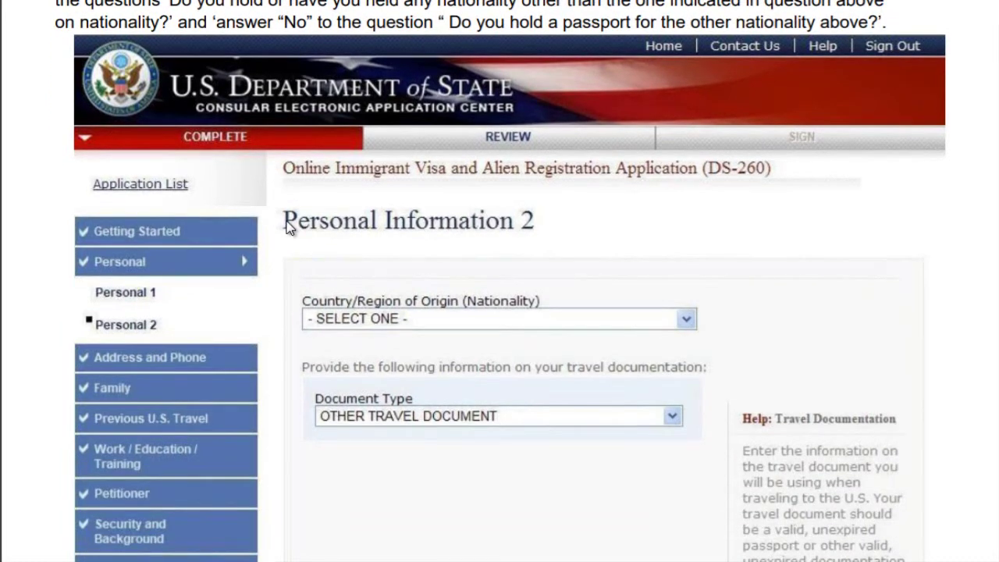
scroll(287, 227, "down", 3)
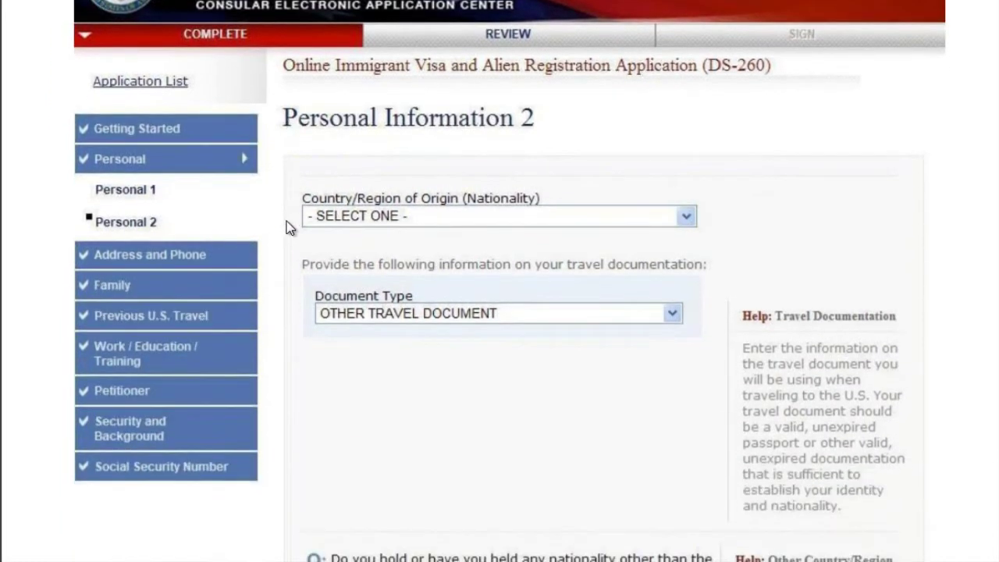
scroll(286, 226, "down", 6)
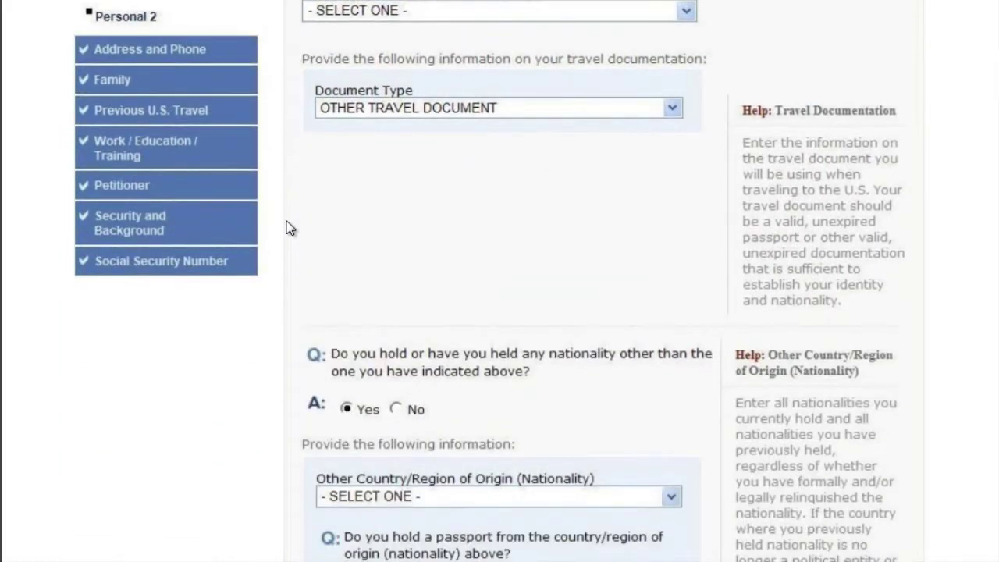
scroll(287, 226, "down", 12)
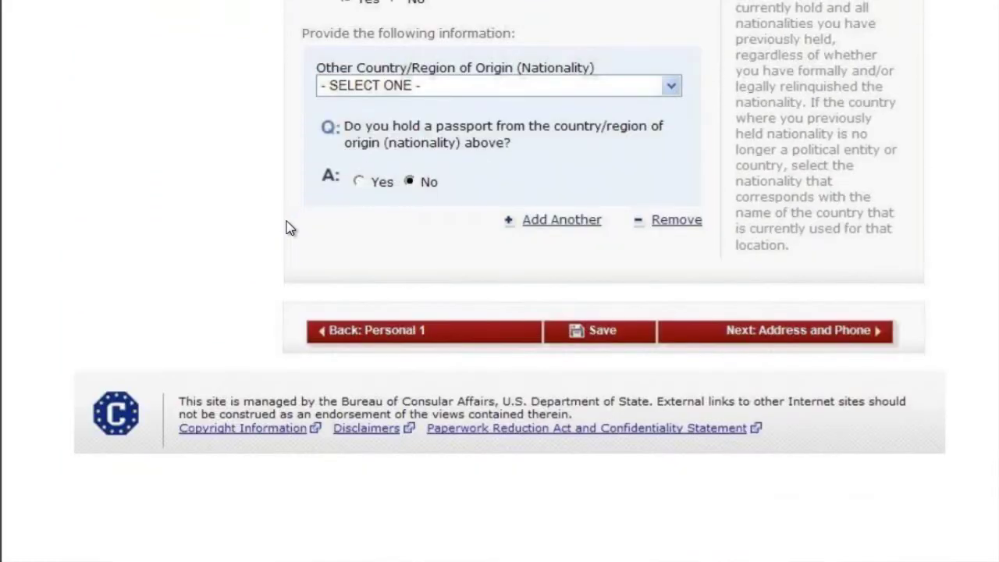
scroll(287, 226, "down", 20)
scroll(286, 226, "down", 9)
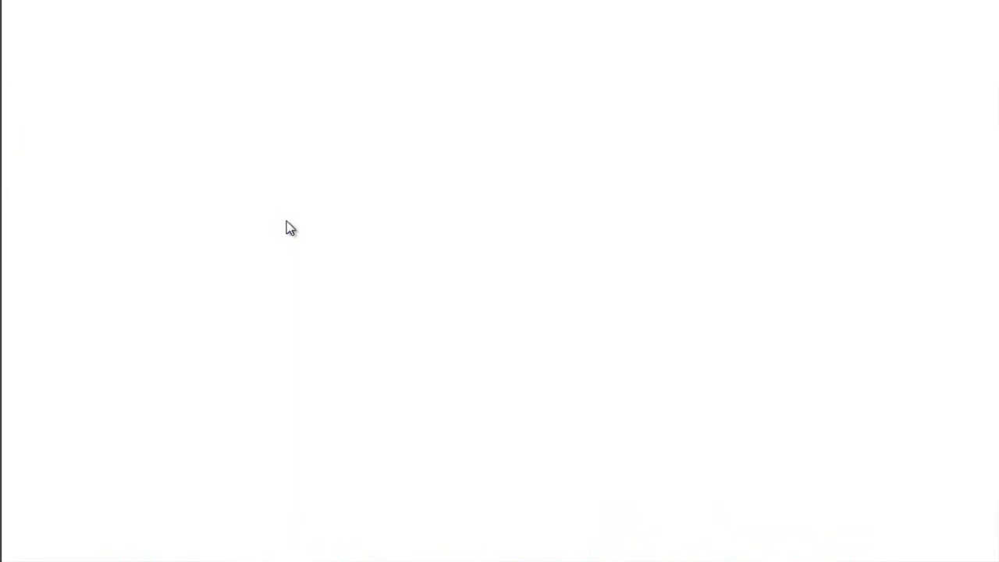
Examine the Personal Information 2 page for Other Travel Document, with another nationality held and a passport from that country
scroll(287, 227, "down", 15)
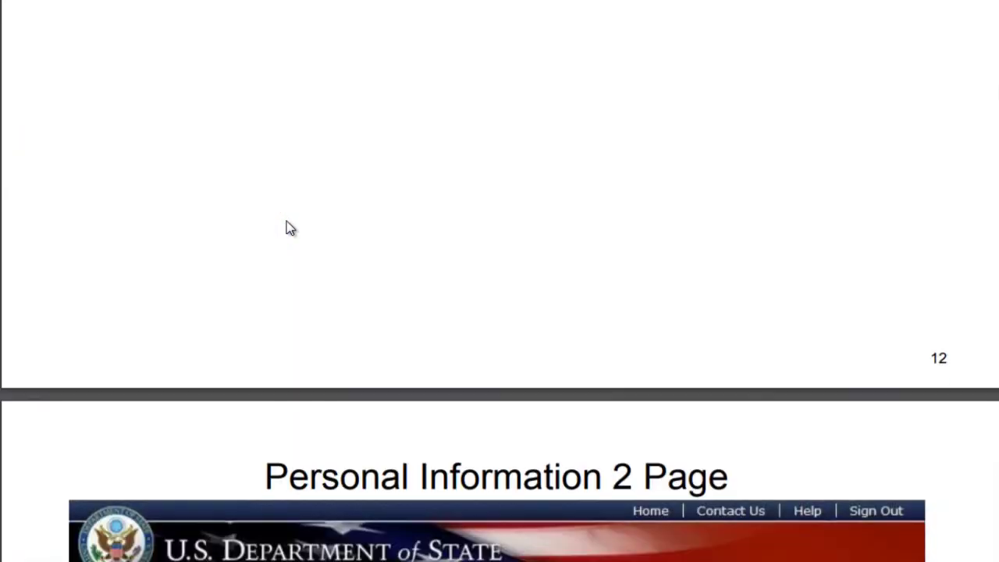
scroll(287, 227, "down", 5)
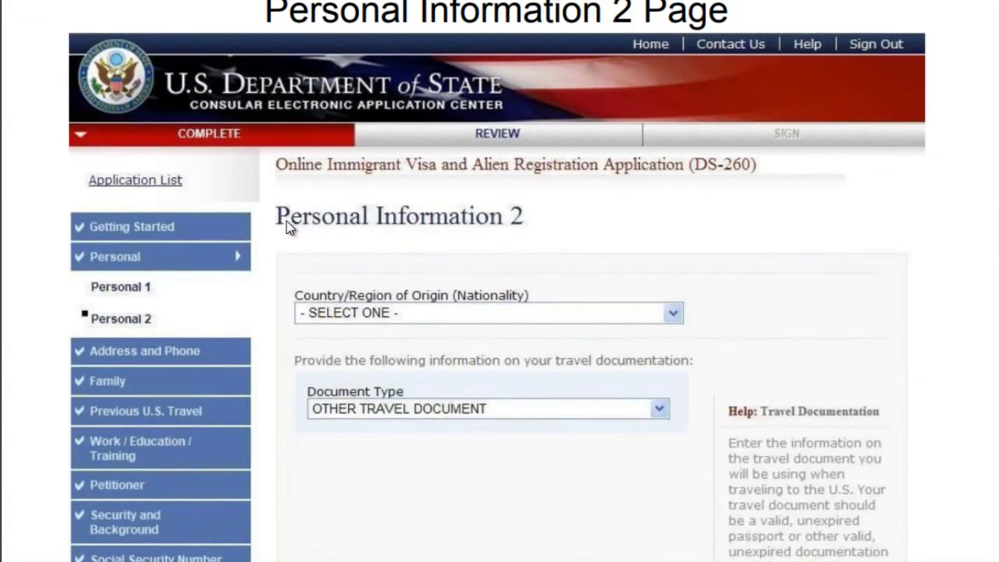
scroll(286, 226, "down", 3)
scroll(286, 227, "up", 9)
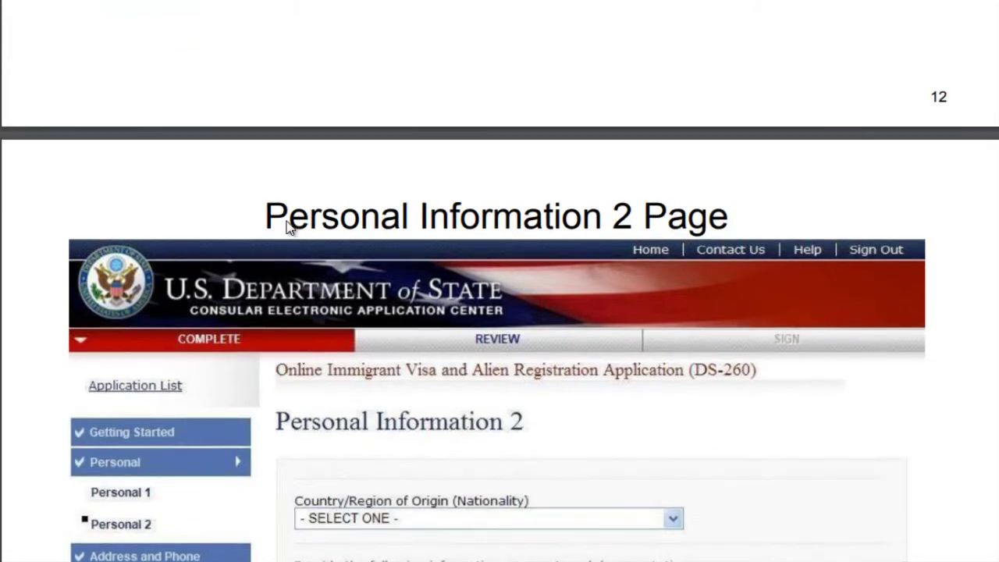
scroll(287, 227, "down", 6)
scroll(290, 228, "down", 12)
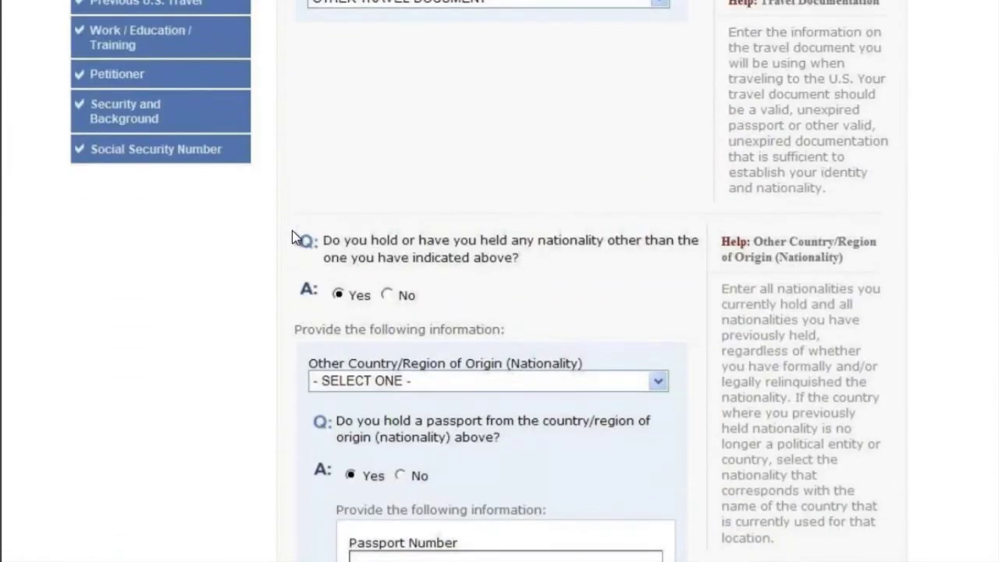
scroll(292, 234, "down", 14)
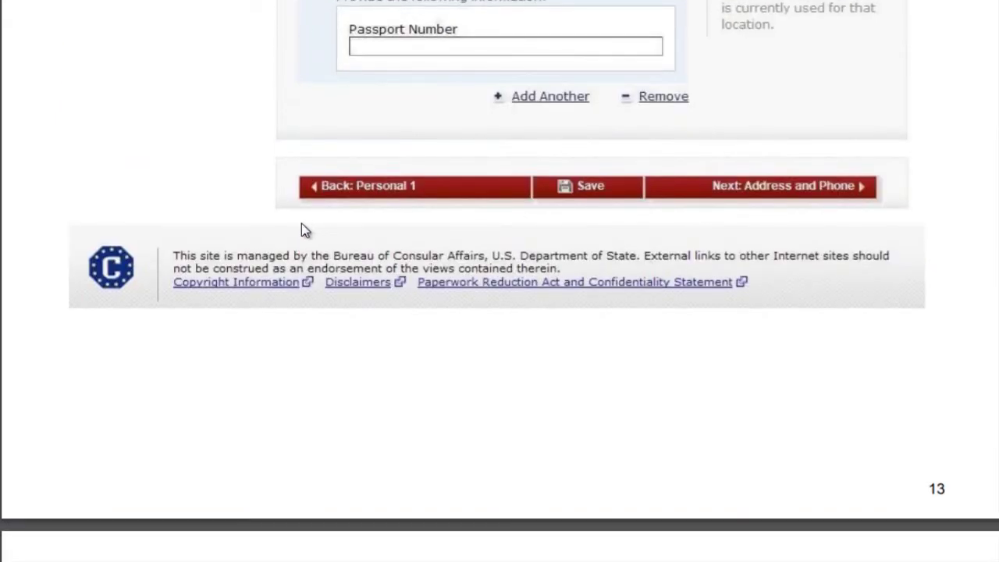
Read the Present and Previous Address Information page for all questions answered No, from present address through Other Social Media
scroll(301, 223, "down", 12)
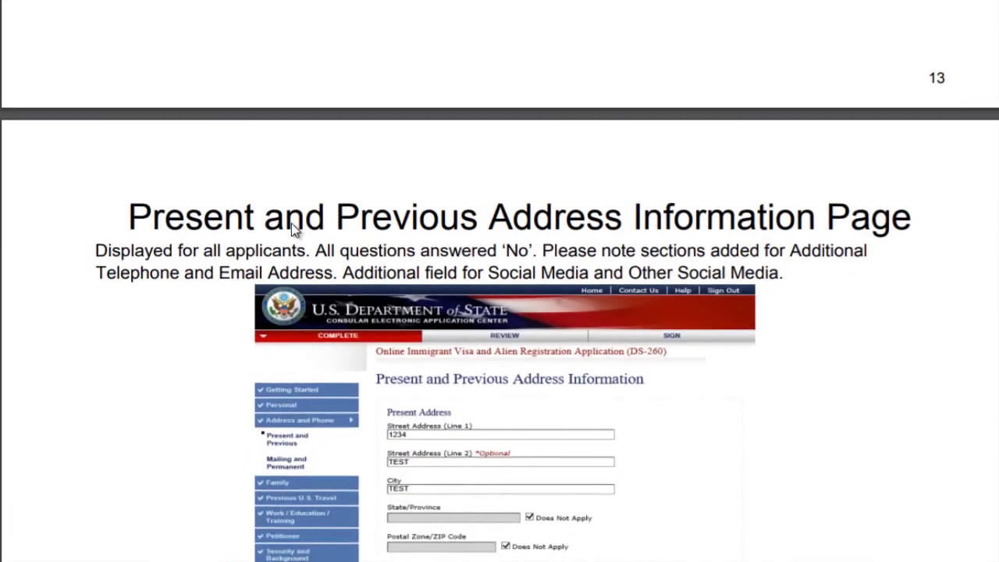
scroll(292, 228, "down", 3)
scroll(294, 228, "down", 3)
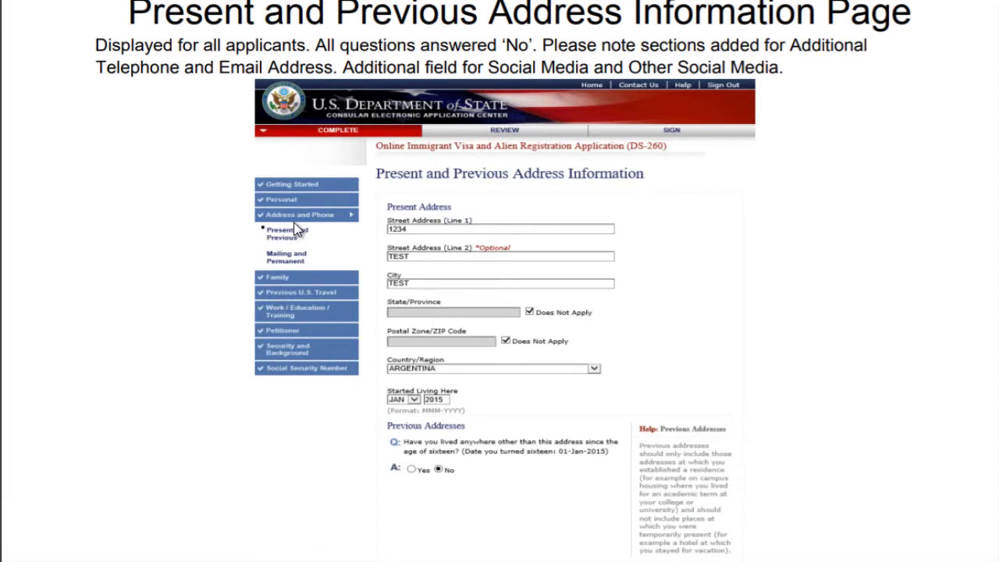
scroll(289, 230, "down", 5)
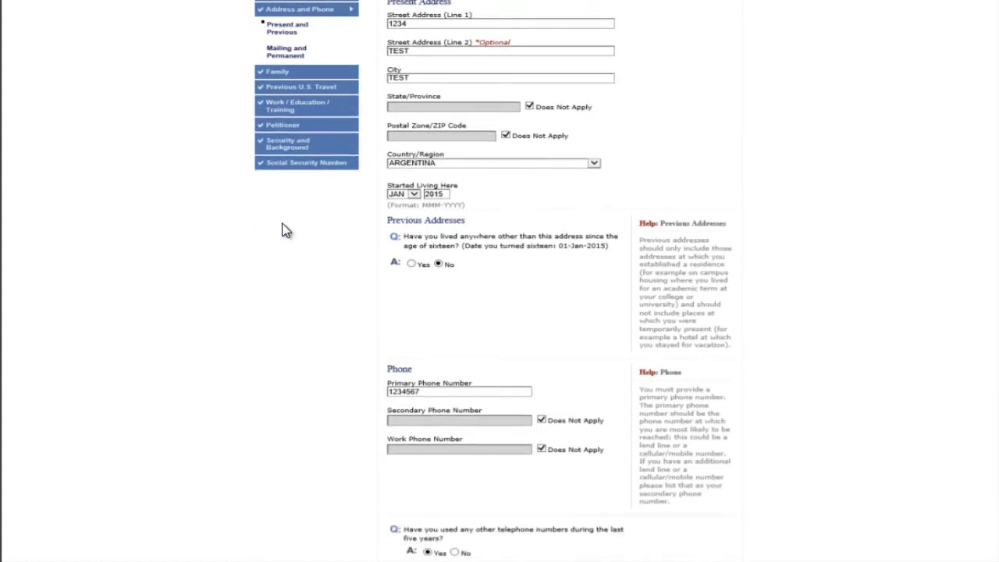
scroll(281, 240, "down", 8)
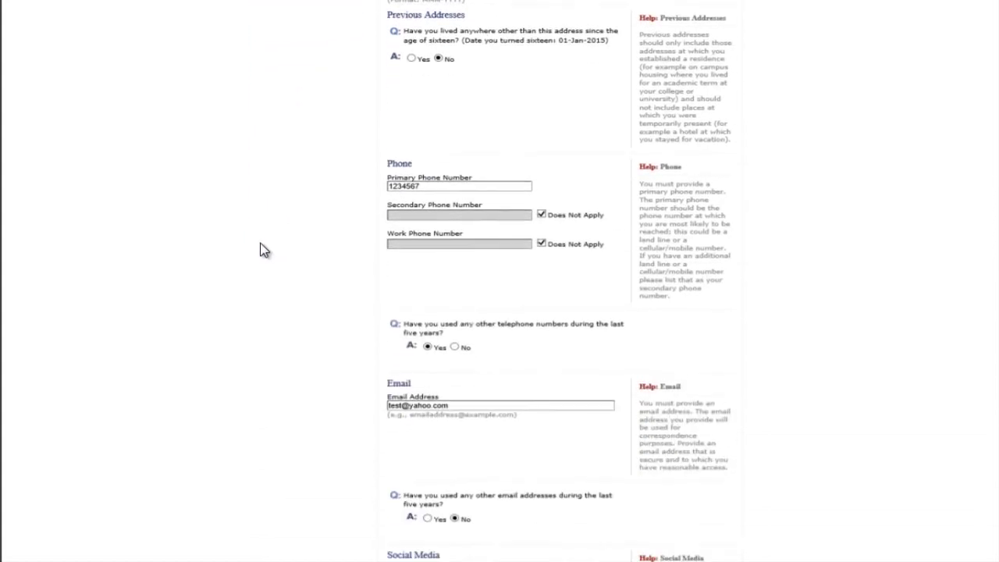
scroll(264, 249, "down", 10)
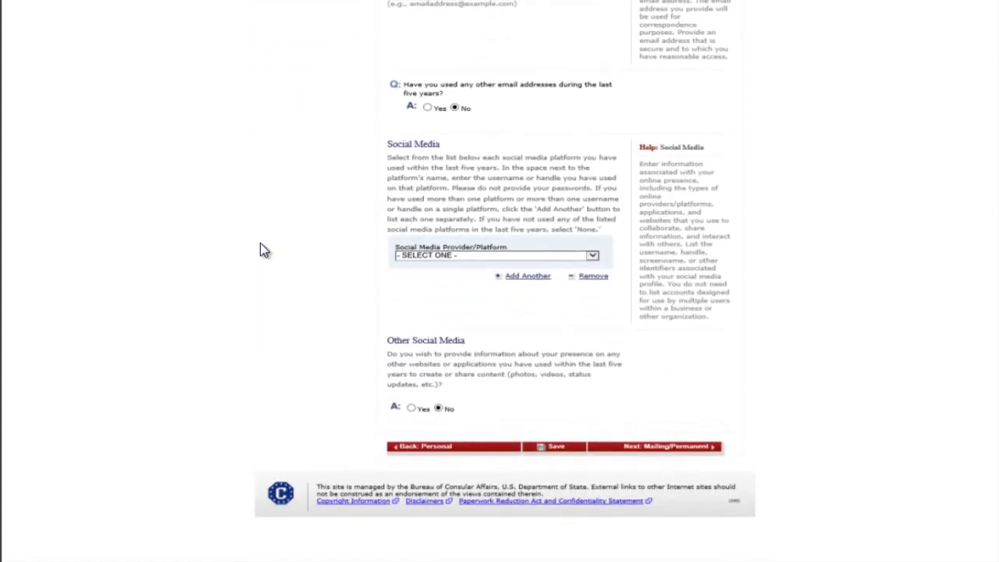
Examine the present and previous address sections on the Present and Previous Address Information page for all questions answered Yes
scroll(265, 250, "down", 7)
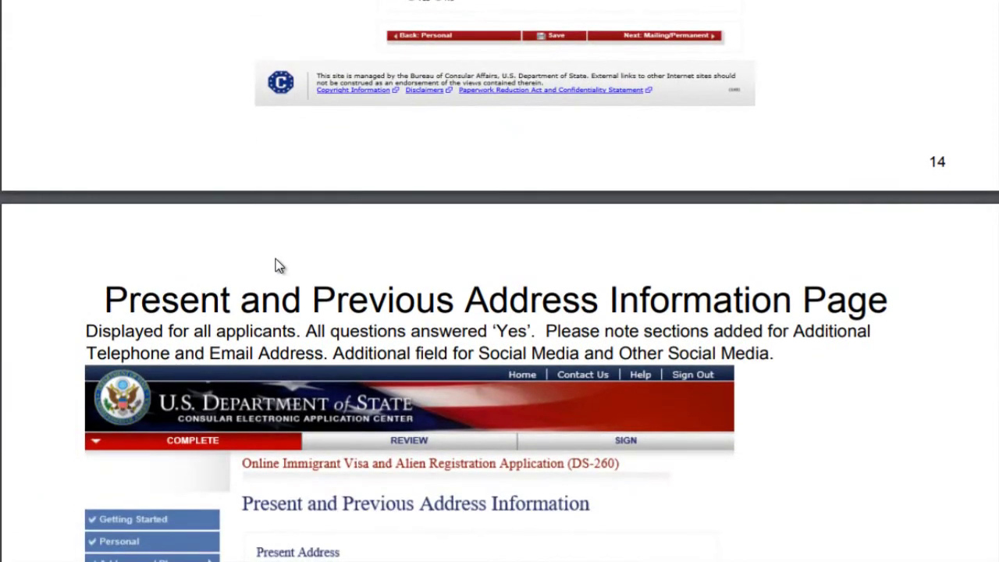
scroll(282, 266, "down", 3)
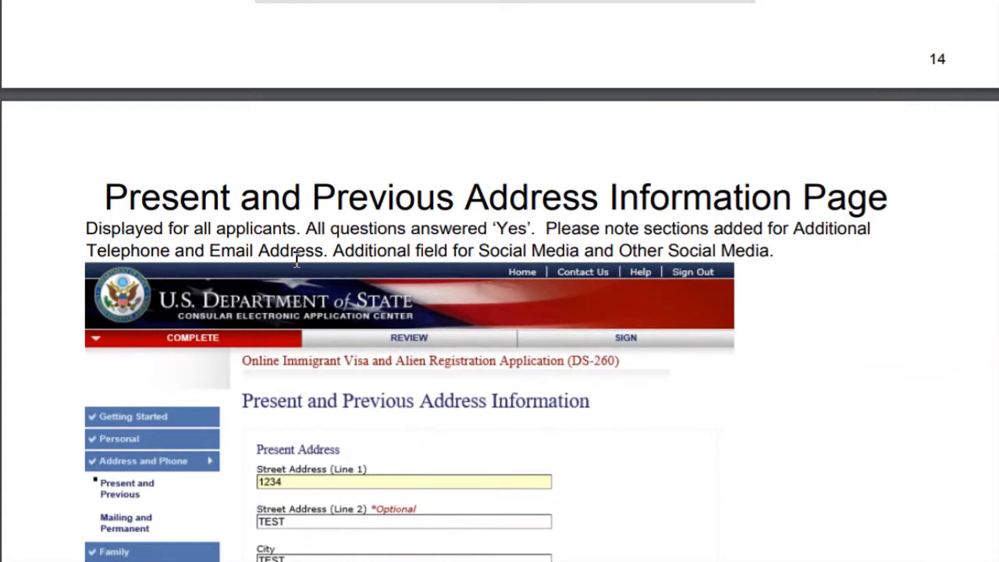
scroll(296, 263, "down", 3)
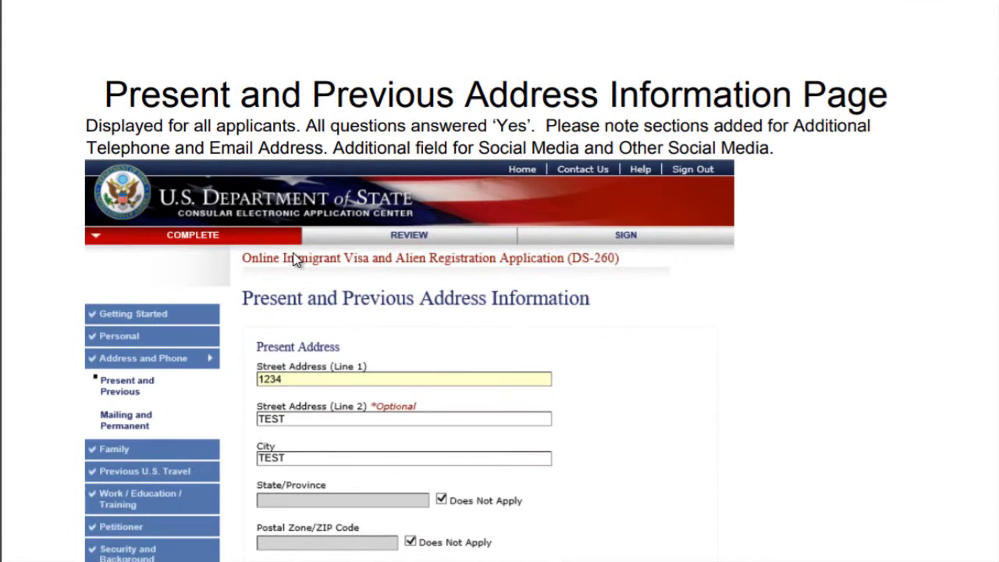
scroll(295, 261, "down", 9)
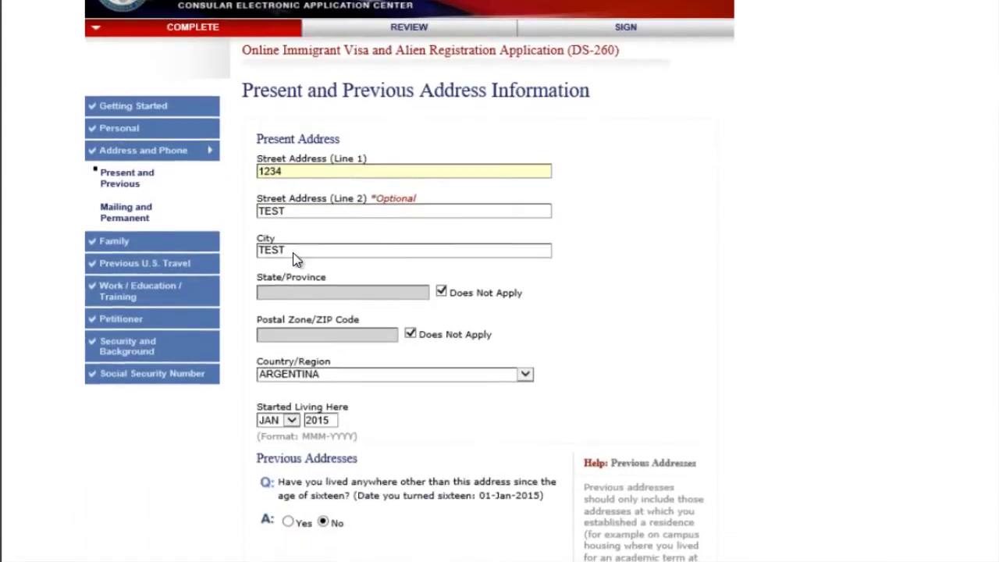
scroll(323, 269, "down", 4)
scroll(296, 272, "down", 6)
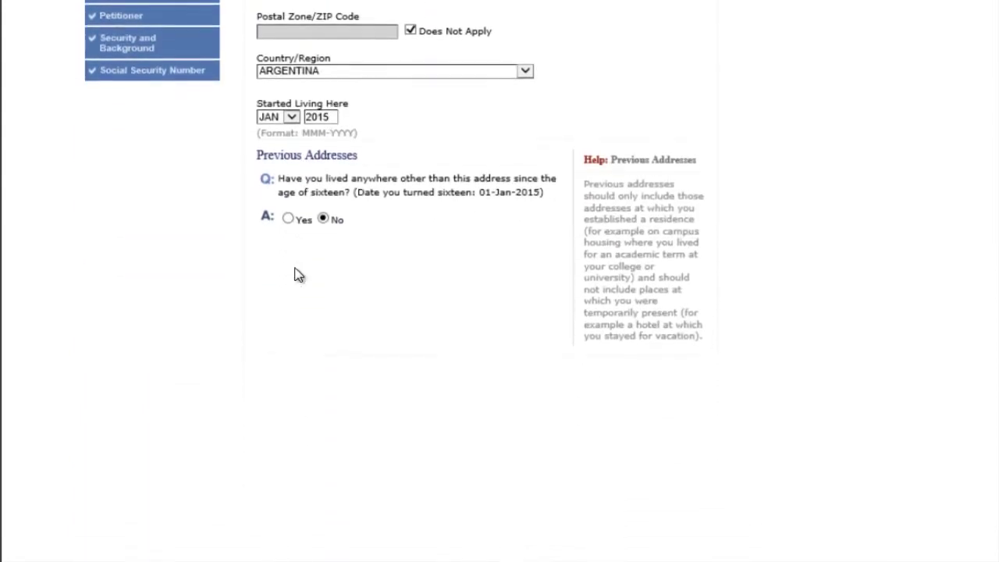
Review the continued Phone and Email sections, including the Yes answer for other email addresses used in the last five years
scroll(296, 272, "down", 20)
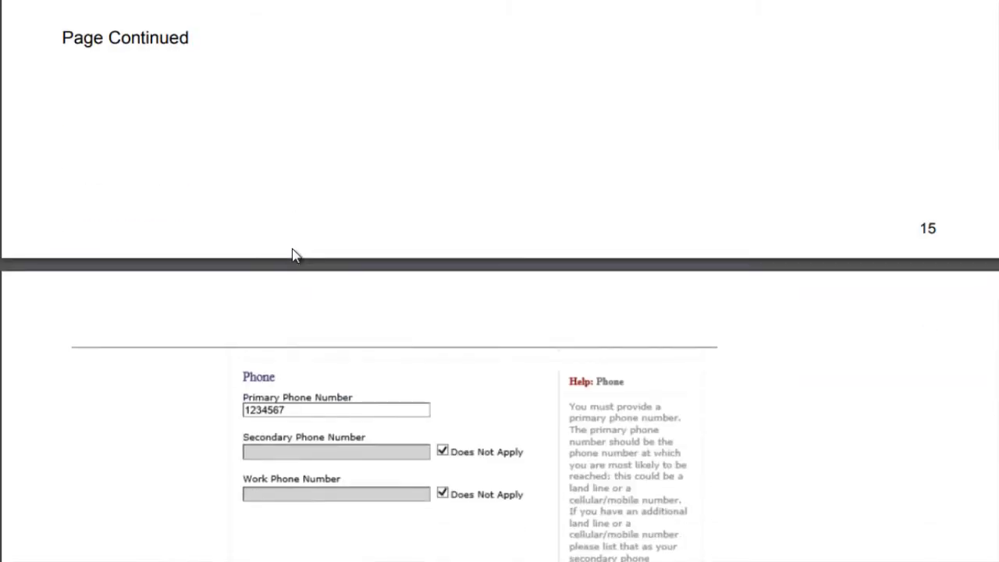
scroll(296, 257, "down", 20)
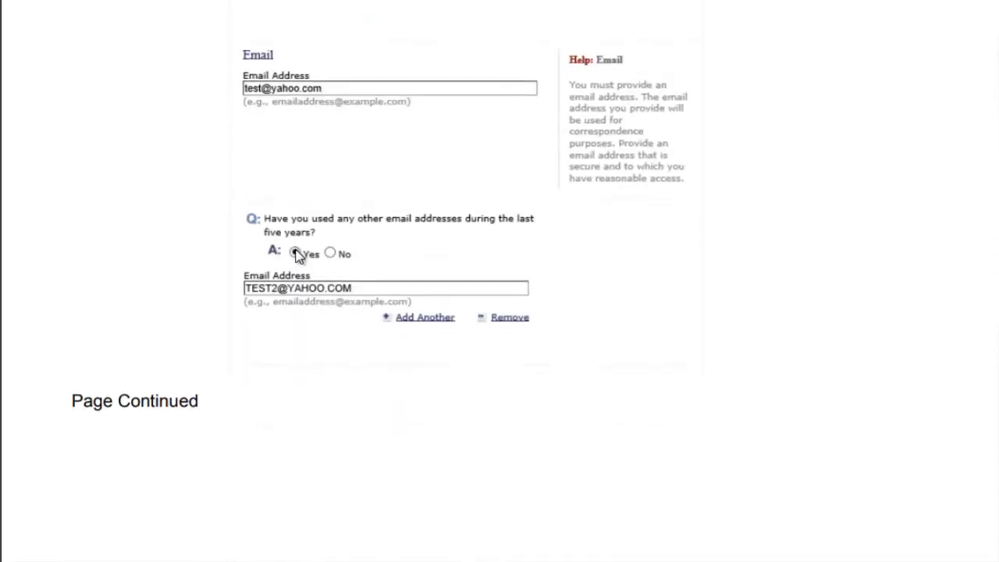
scroll(296, 256, "up", 6)
scroll(298, 254, "down", 13)
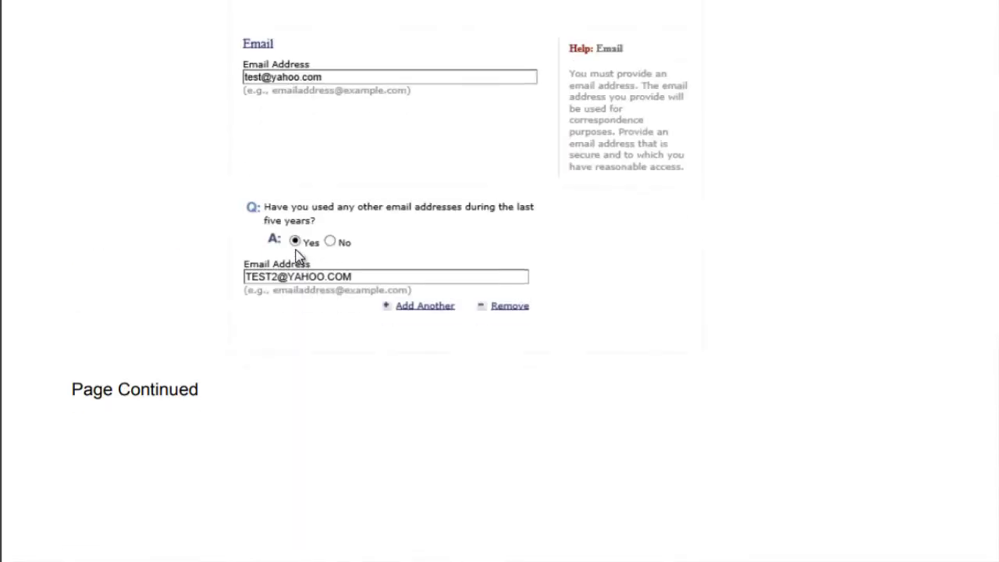
Read the Social Media and Other Social Media sections with their sample platform and identifier entries
scroll(306, 258, "down", 13)
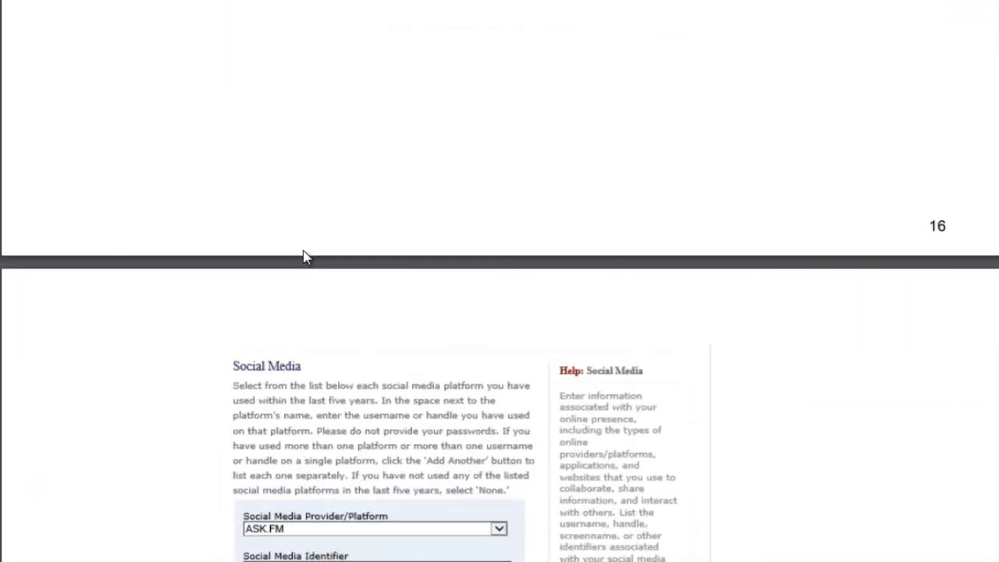
scroll(304, 258, "down", 6)
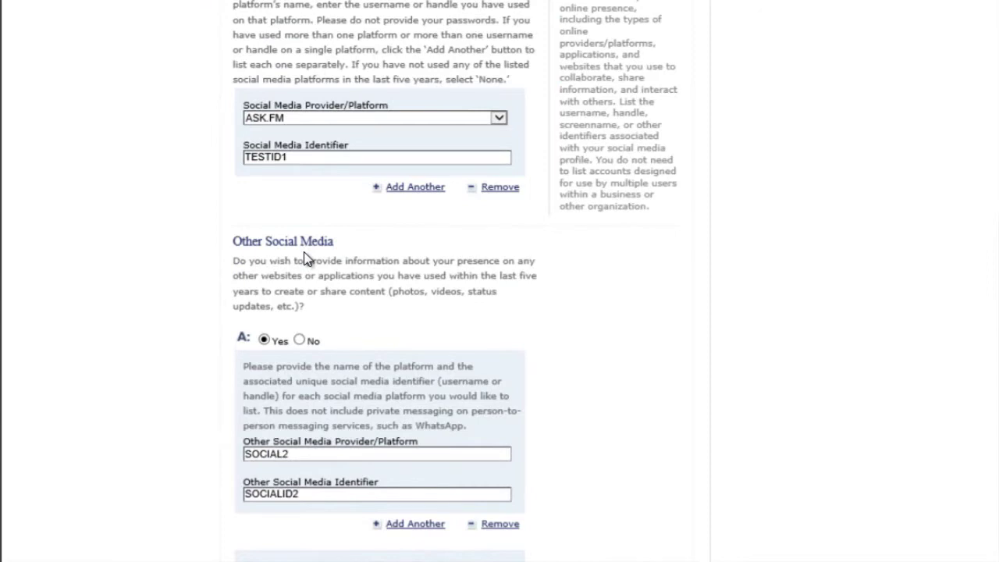
scroll(305, 258, "down", 3)
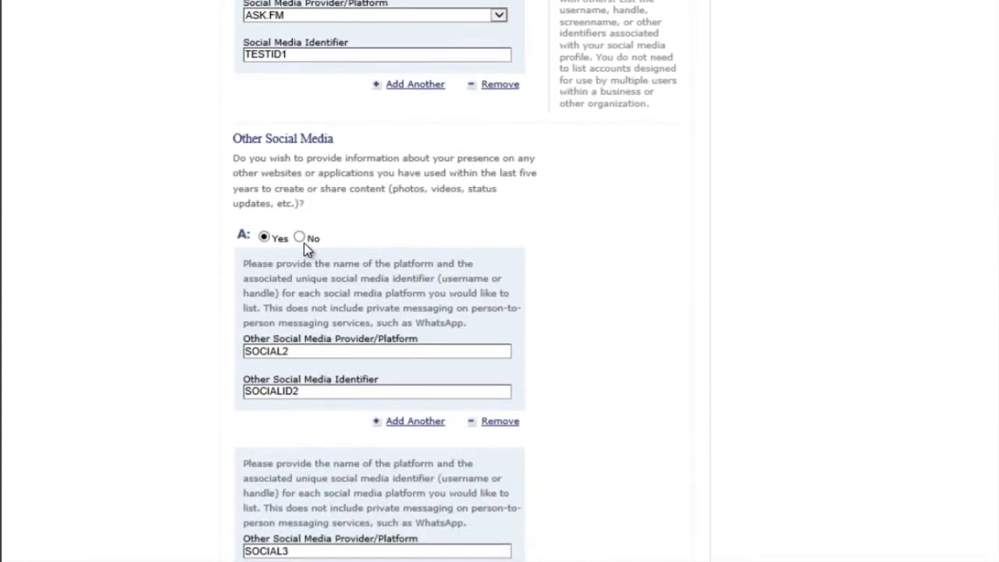
scroll(305, 249, "down", 3)
scroll(305, 249, "down", 8)
scroll(324, 250, "down", 17)
Examine the Mailing and Permanent Address page for applicants with a present address outside the United States and all answers Yes
scroll(320, 309, "down", 9)
scroll(332, 316, "down", 3)
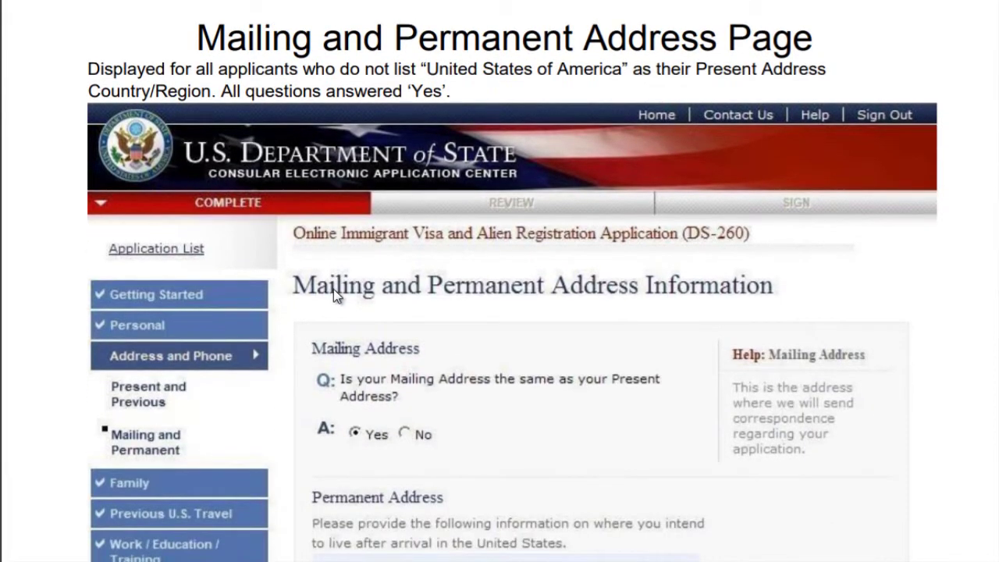
scroll(333, 289, "down", 3)
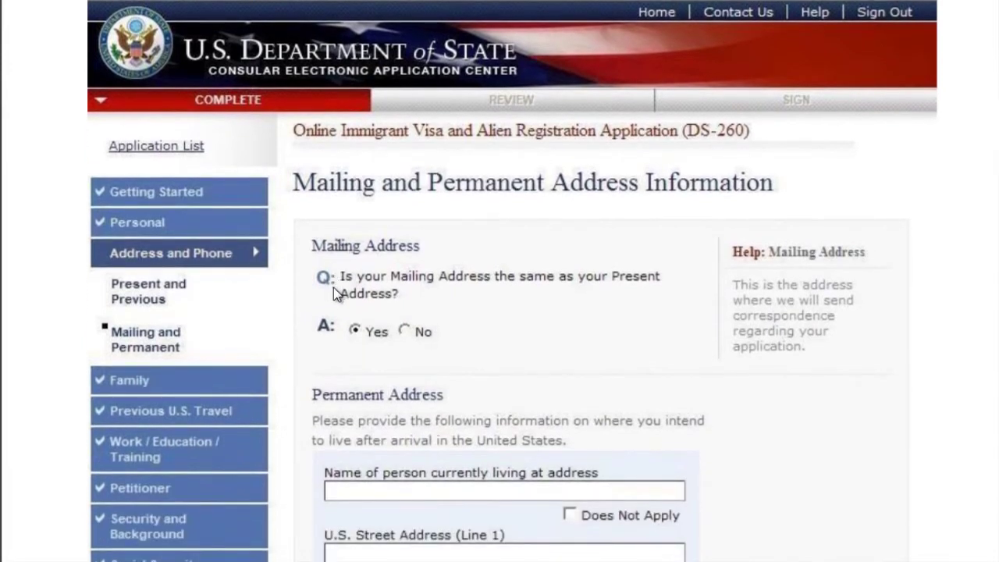
scroll(333, 288, "up", 3)
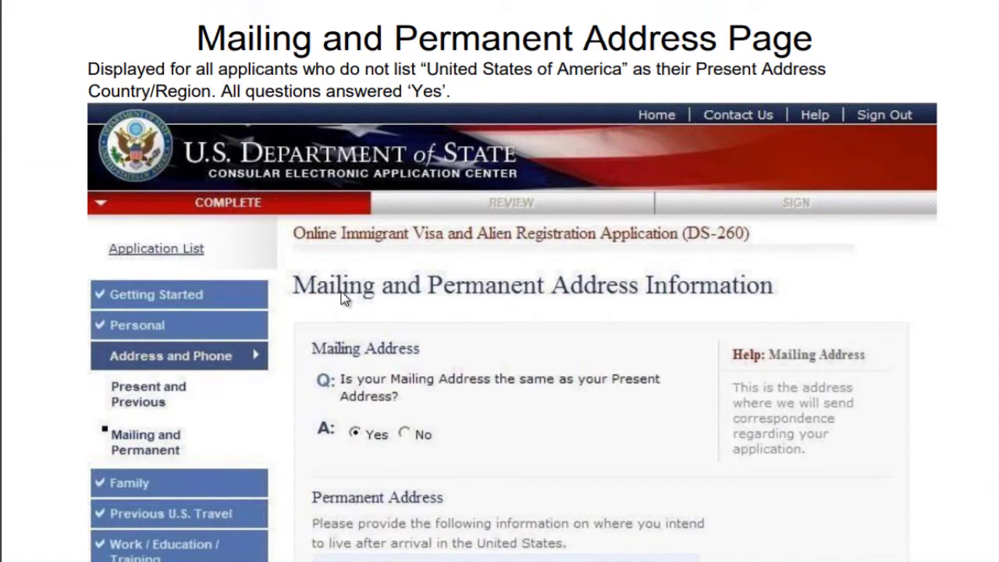
scroll(344, 297, "down", 6)
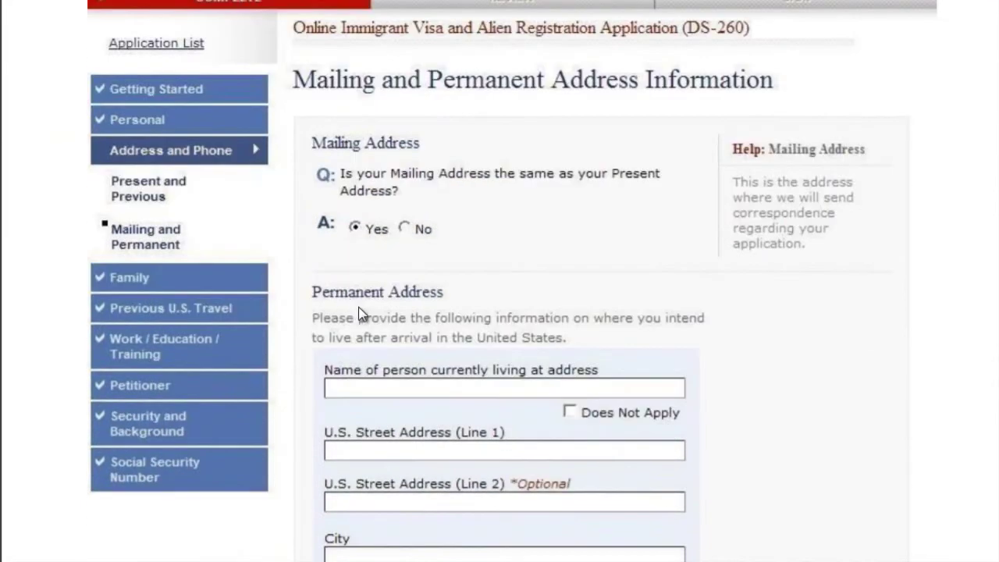
scroll(477, 342, "down", 3)
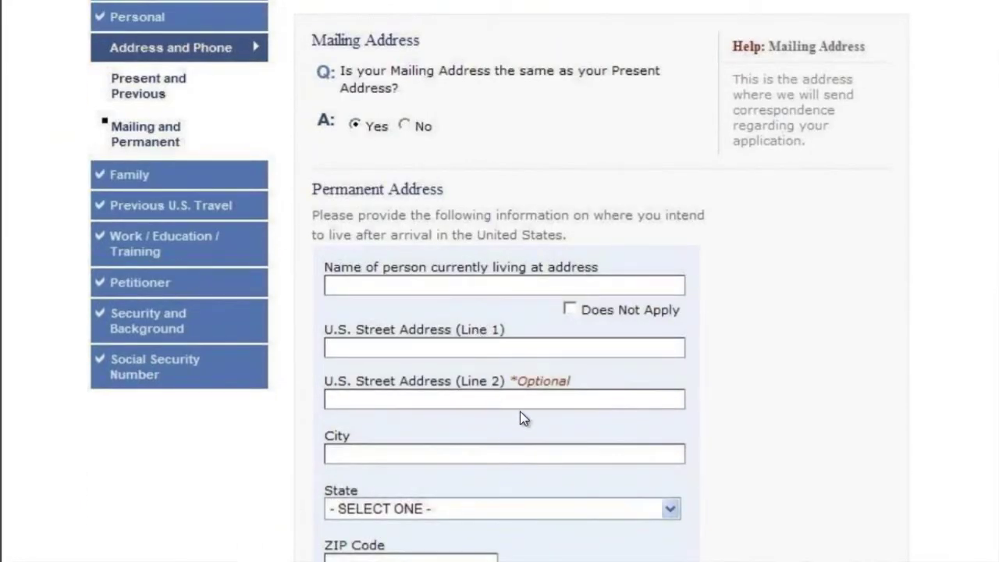
scroll(516, 388, "down", 7)
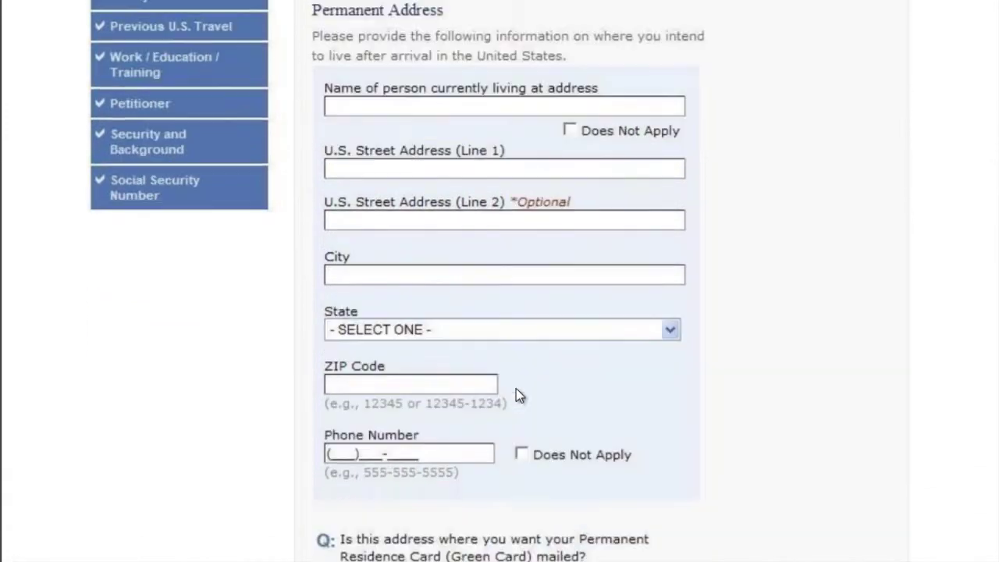
Examine the Mailing and Permanent Address page answered No, including the additional mailing address and Green Card delivery address fields
scroll(516, 388, "down", 6)
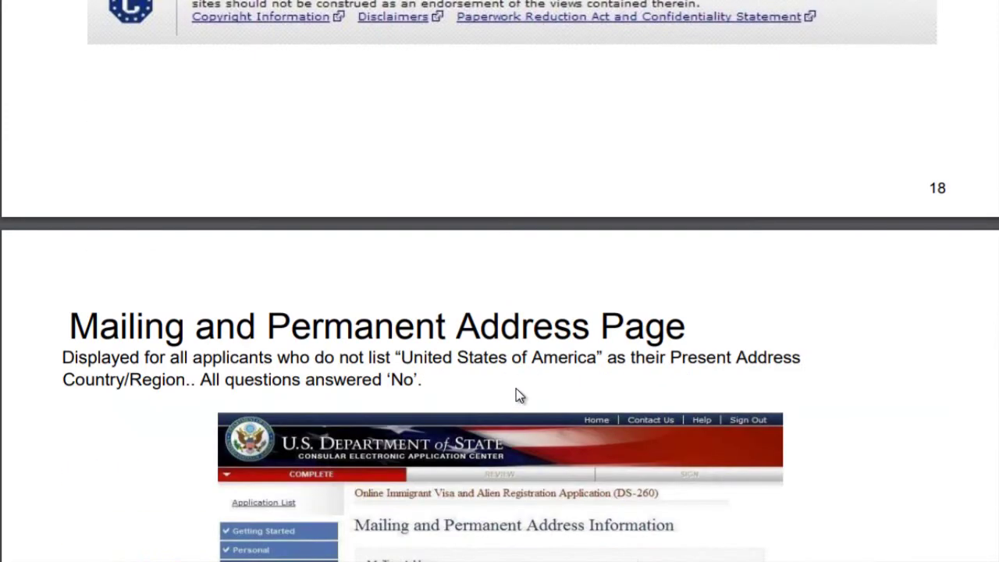
scroll(516, 388, "down", 3)
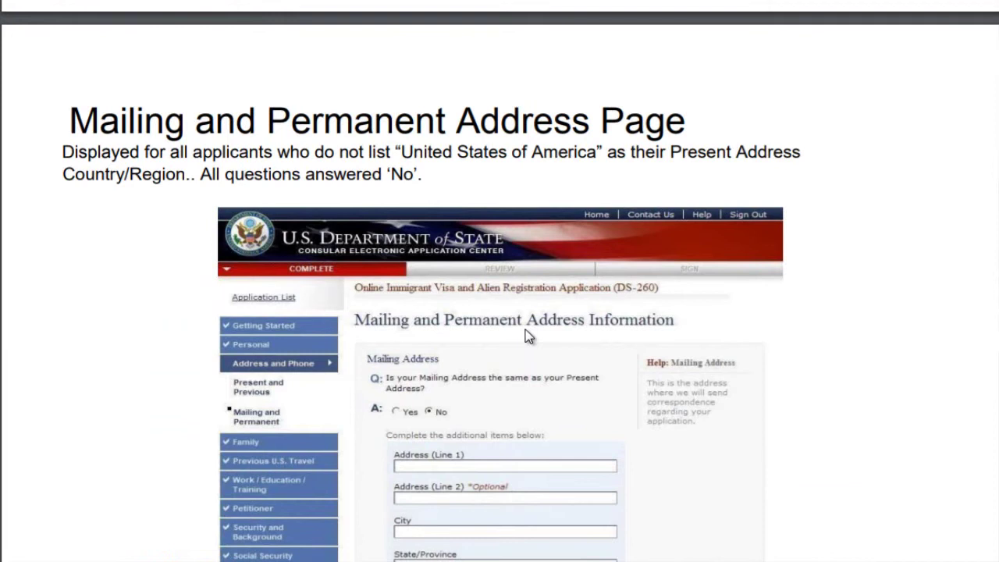
scroll(528, 335, "down", 3)
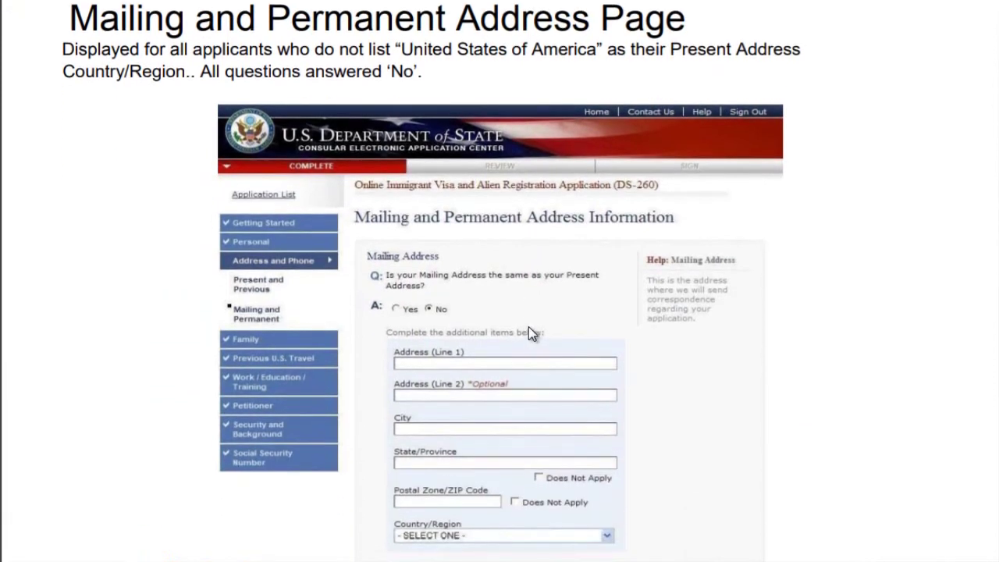
scroll(529, 334, "down", 3)
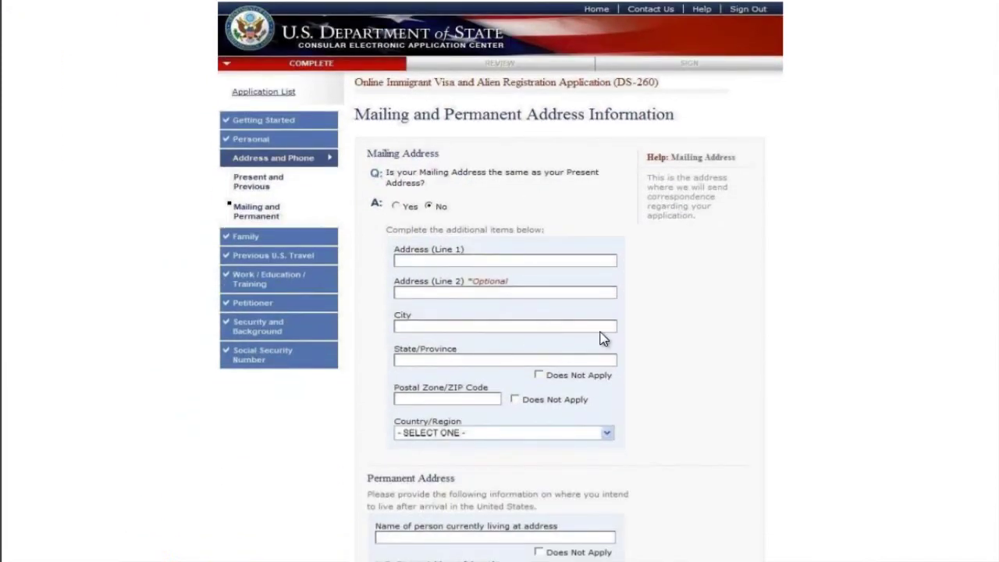
scroll(598, 336, "down", 6)
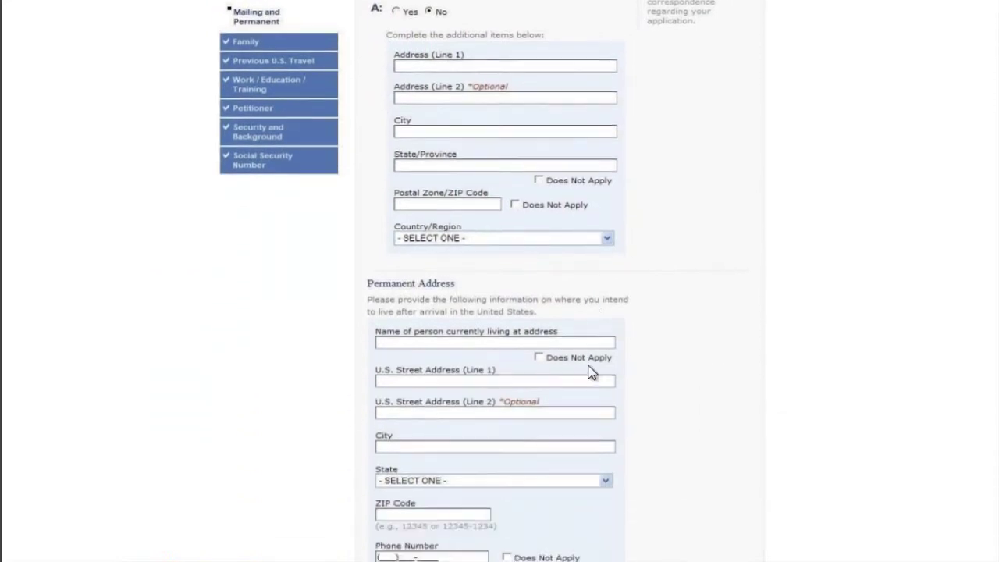
scroll(590, 367, "down", 18)
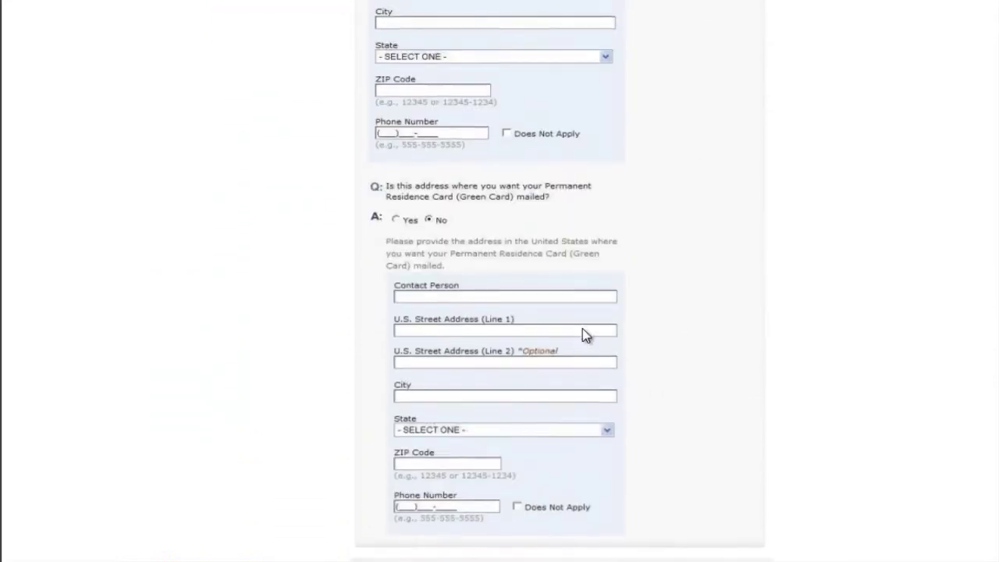
Examine the Mailing and Permanent Address page for applicants with a present address in the United States and all questions answered Yes
scroll(586, 337, "down", 9)
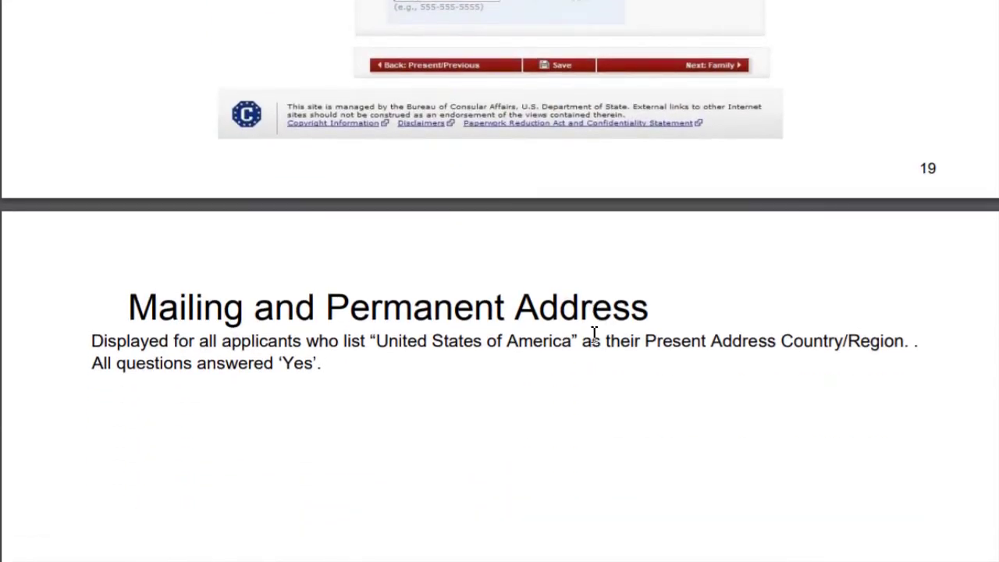
scroll(595, 344, "down", 3)
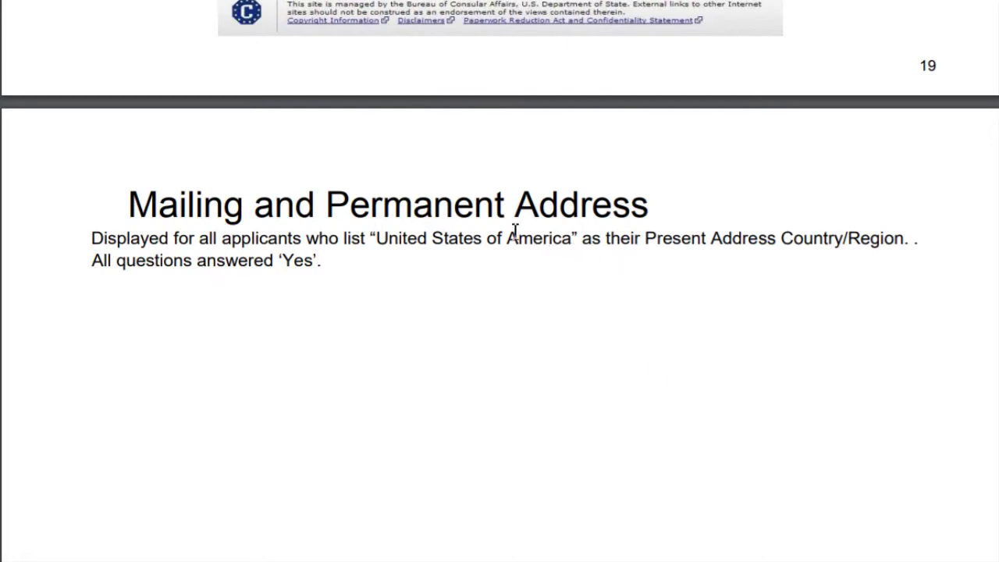
scroll(507, 232, "down", 3)
scroll(506, 234, "down", 2)
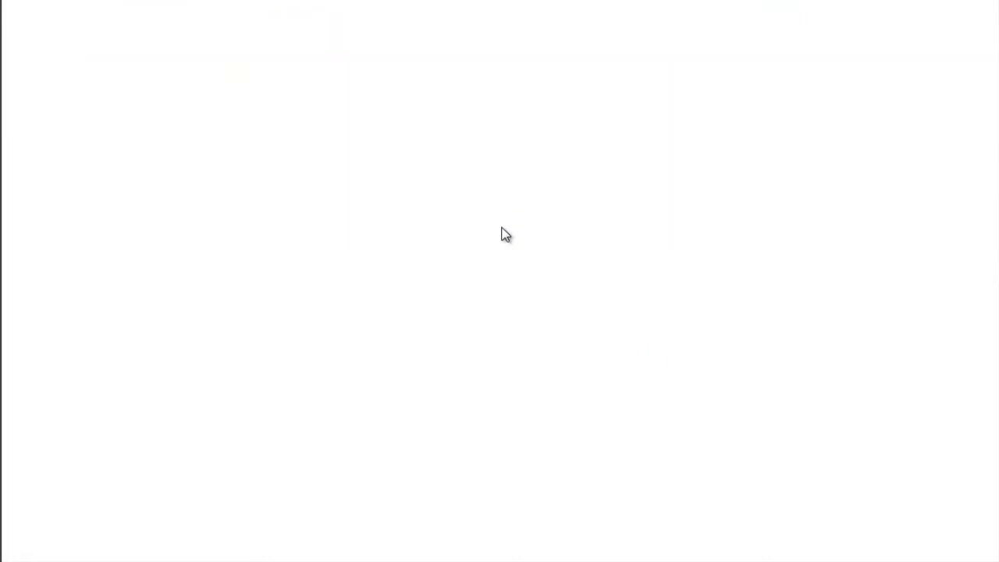
scroll(498, 238, "down", 12)
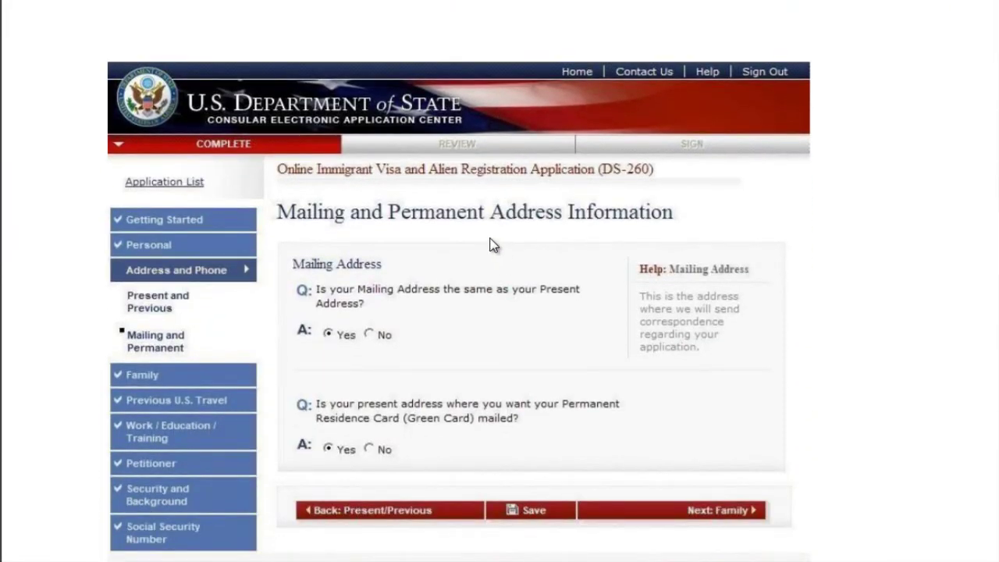
scroll(490, 245, "down", 2)
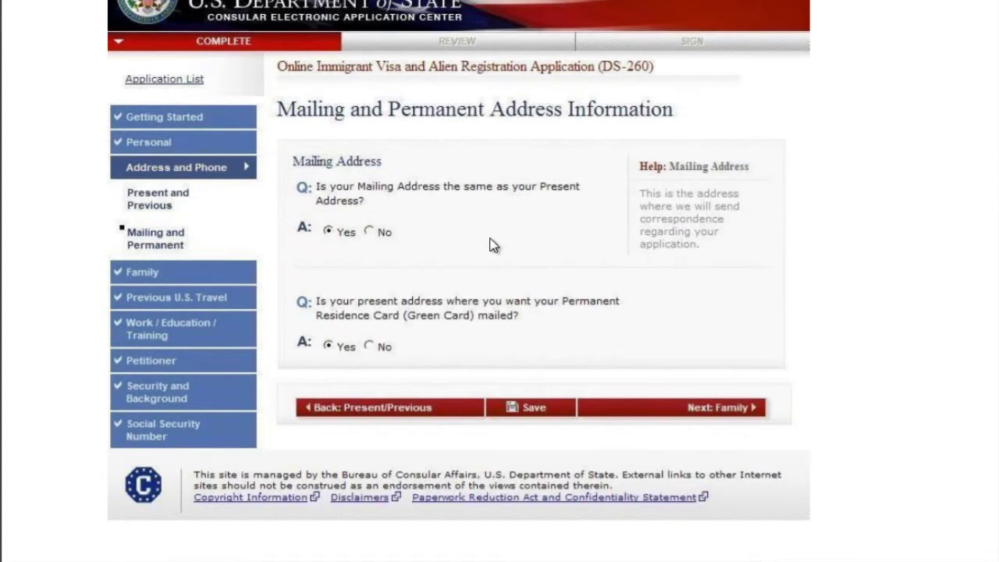
left_click(328, 231)
scroll(360, 227, "down", 5)
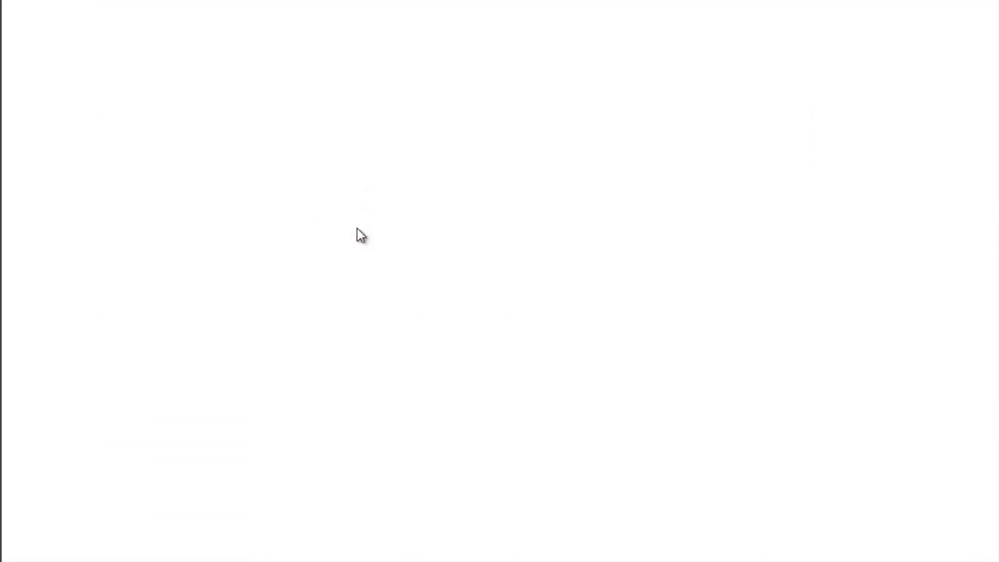
Examine the United States applicants' Mailing and Permanent Address page answered No, including the mailing address and Green Card delivery address fields
scroll(358, 228, "down", 5)
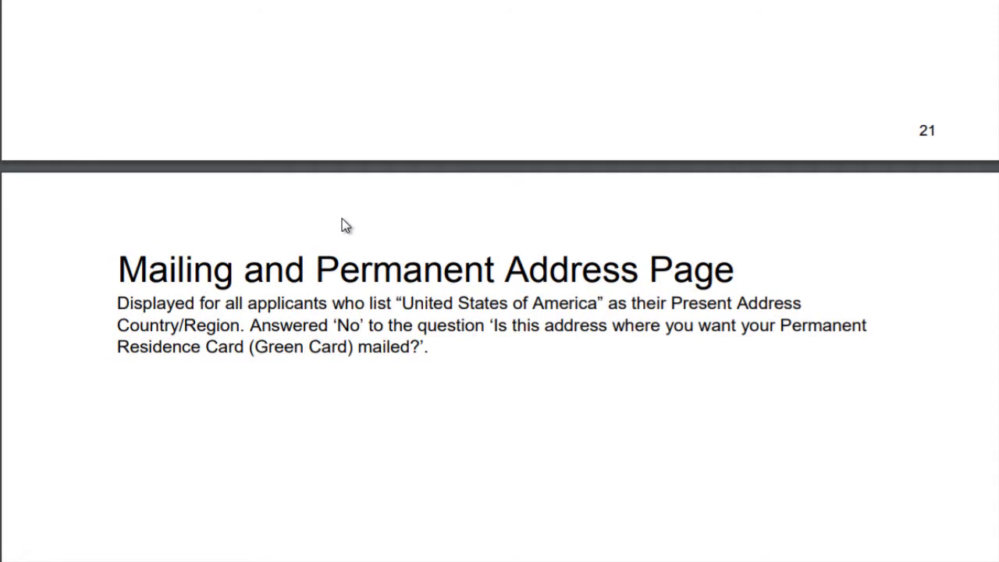
scroll(344, 226, "down", 5)
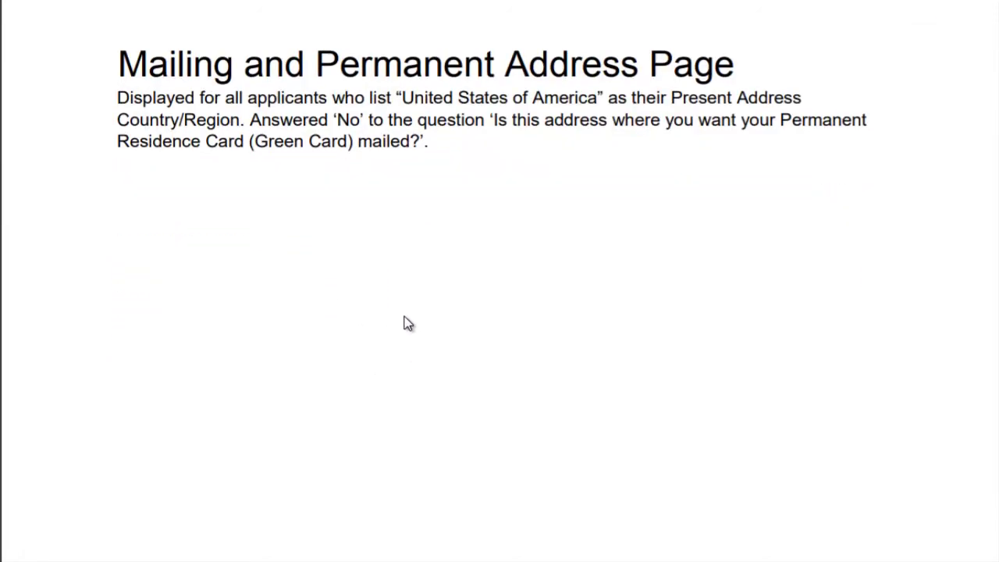
scroll(673, 255, "down", 5)
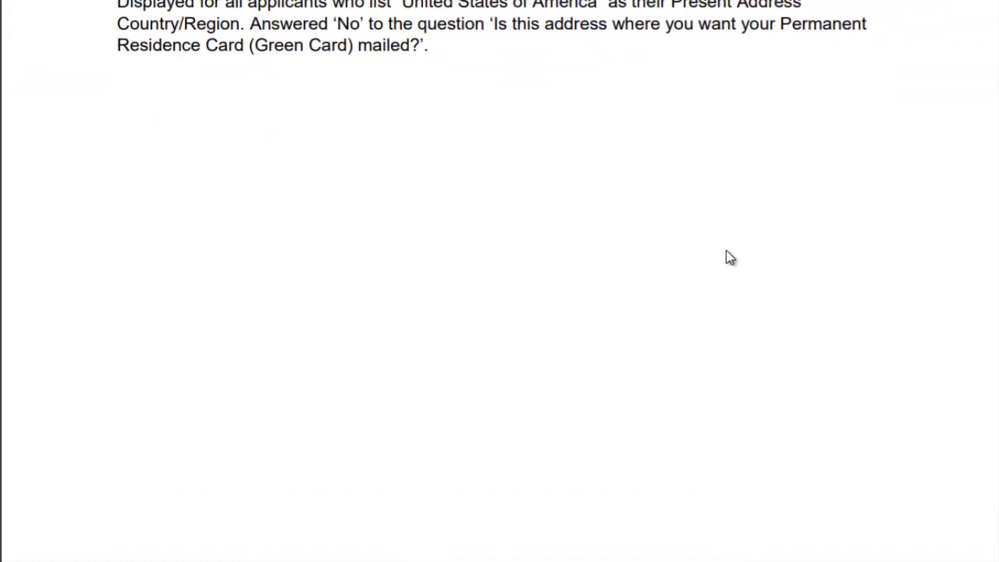
scroll(735, 258, "down", 10)
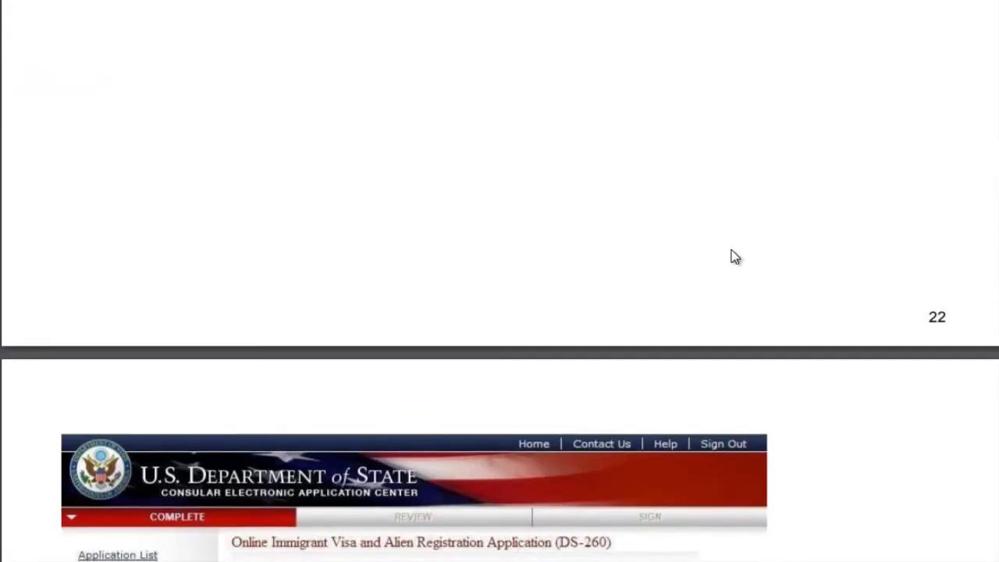
scroll(733, 257, "down", 5)
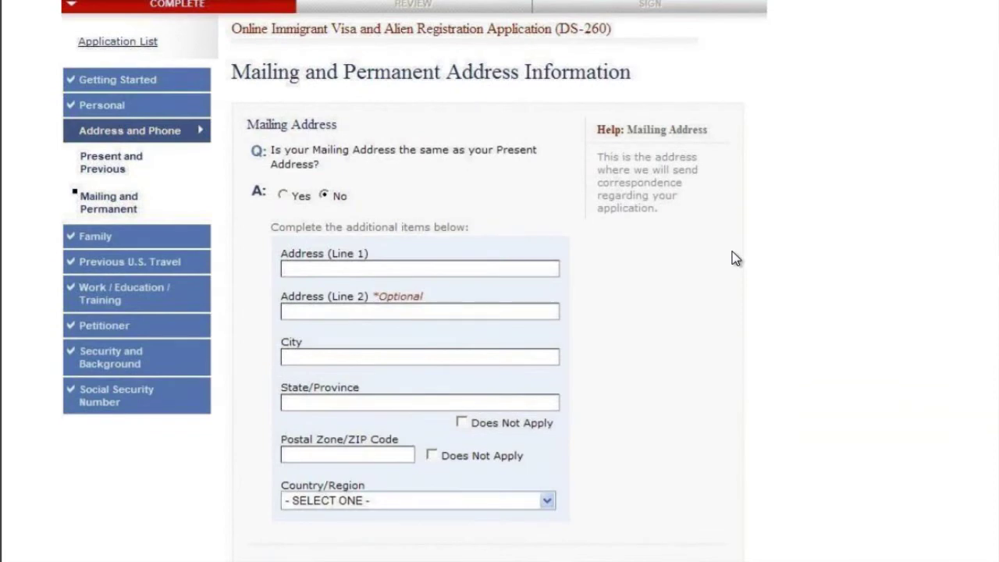
scroll(718, 257, "up", 7)
scroll(711, 254, "down", 6)
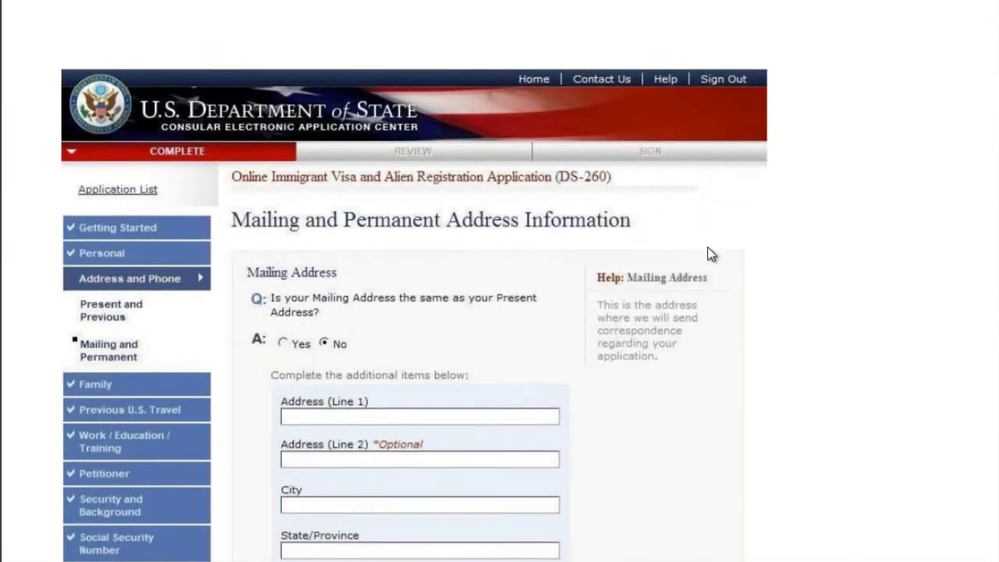
scroll(711, 254, "down", 3)
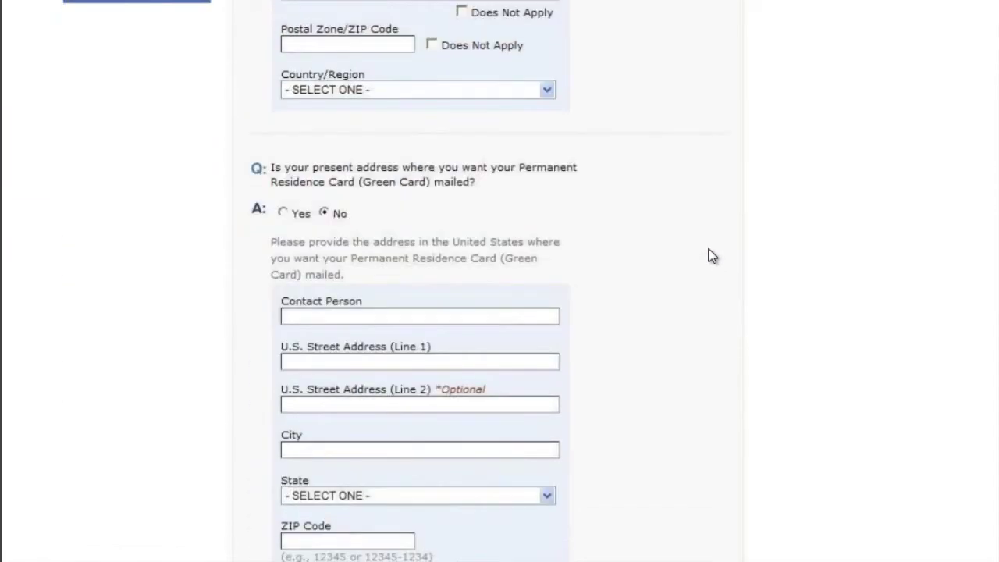
Read the Family Information: Parents page for all applicants, including the note on biological or adoptive parents and the birth detail fields
scroll(711, 255, "down", 10)
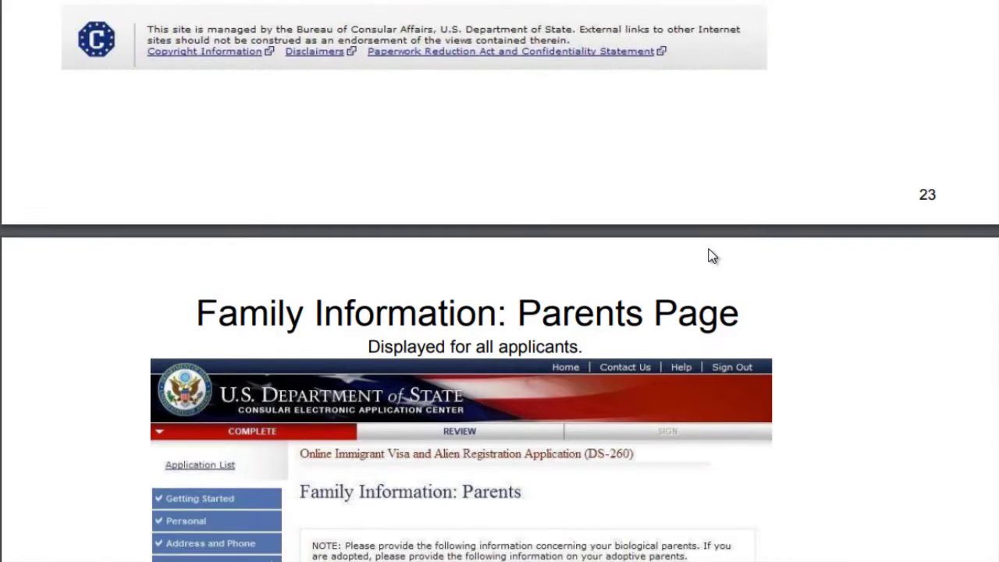
scroll(712, 255, "down", 3)
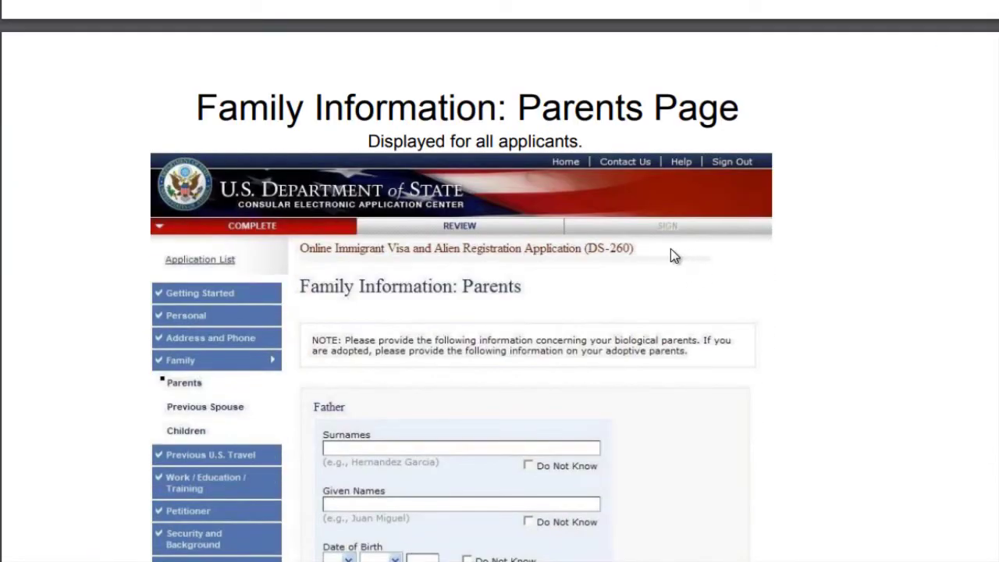
scroll(670, 249, "down", 2)
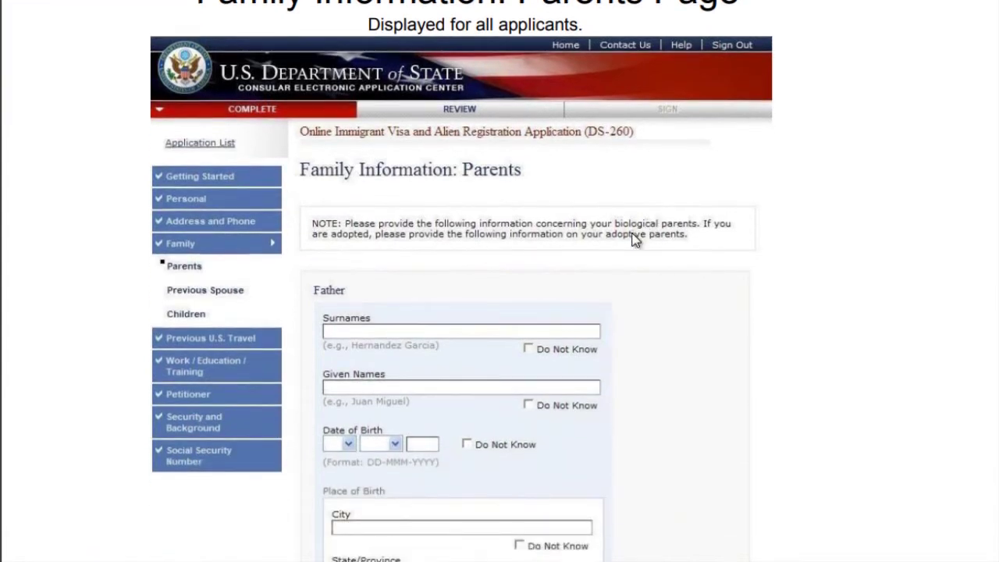
scroll(598, 223, "down", 3)
scroll(580, 231, "up", 3)
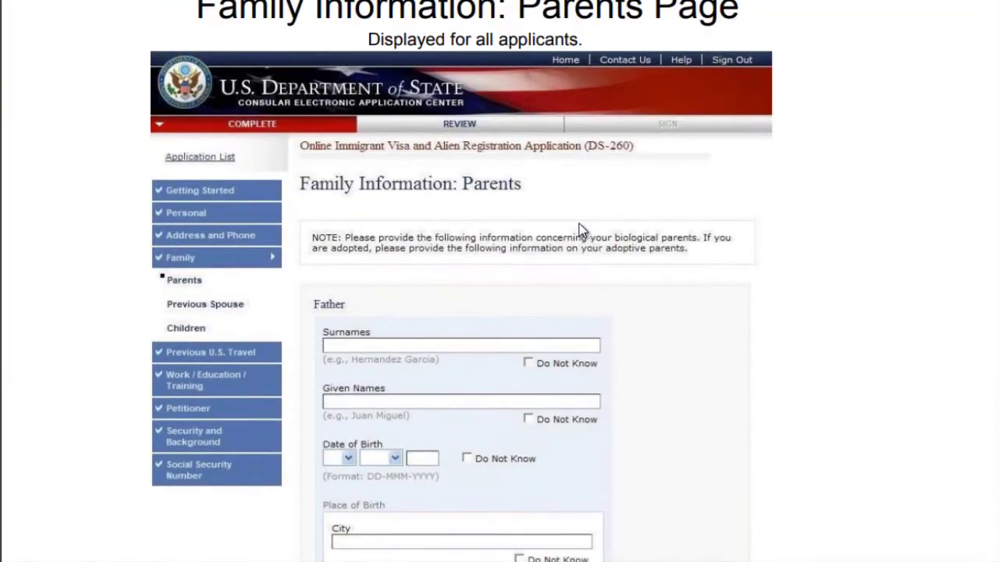
scroll(580, 231, "down", 6)
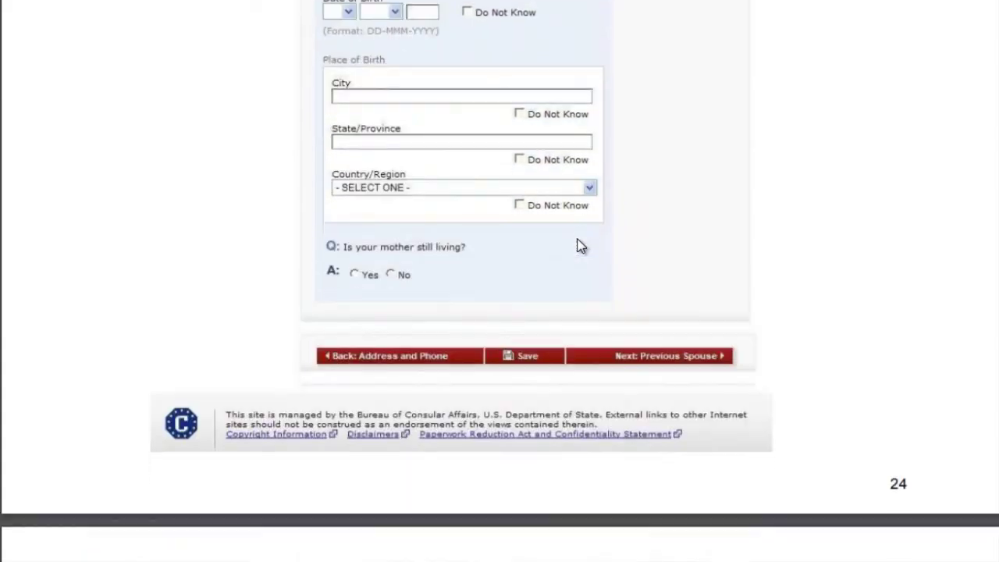
Review the Parents page with all answers Yes, covering the father's current address and the mother's details and address question
scroll(581, 246, "down", 4)
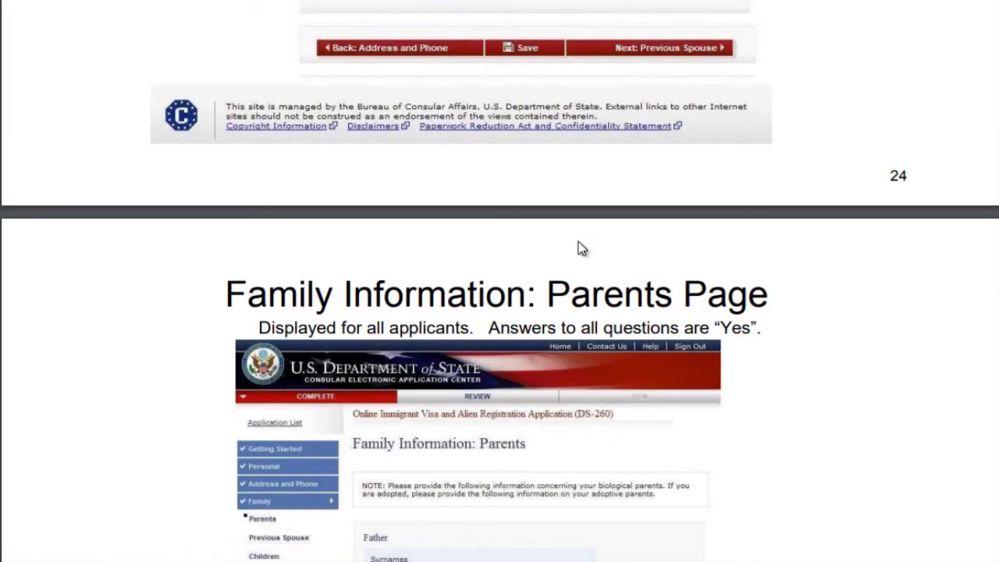
scroll(581, 249, "down", 1)
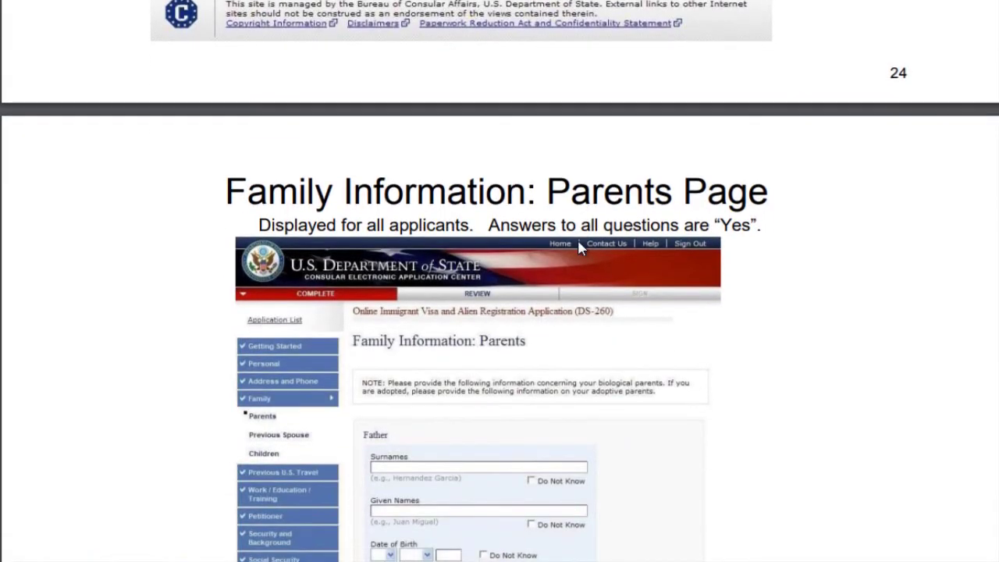
scroll(580, 247, "down", 1)
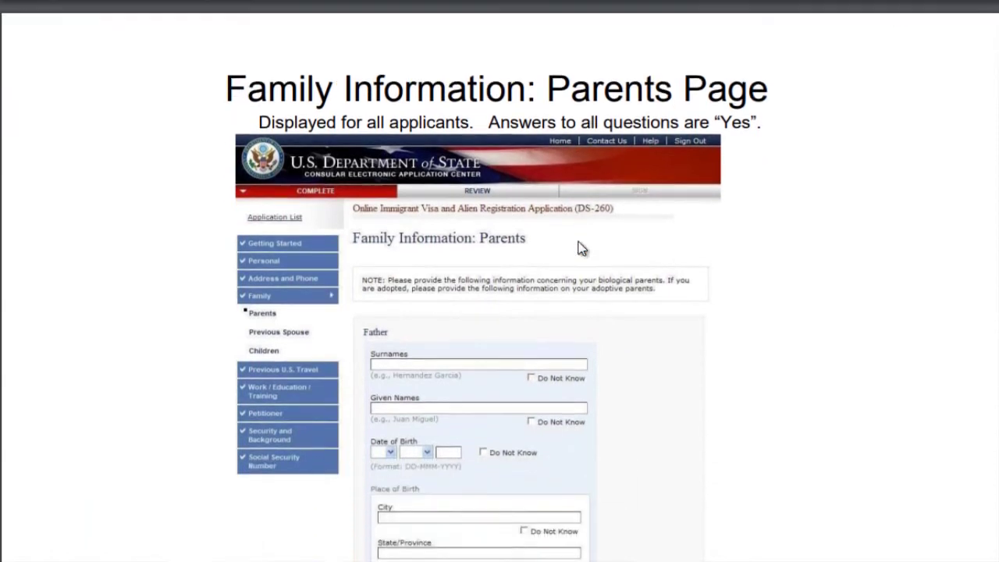
scroll(581, 248, "down", 1)
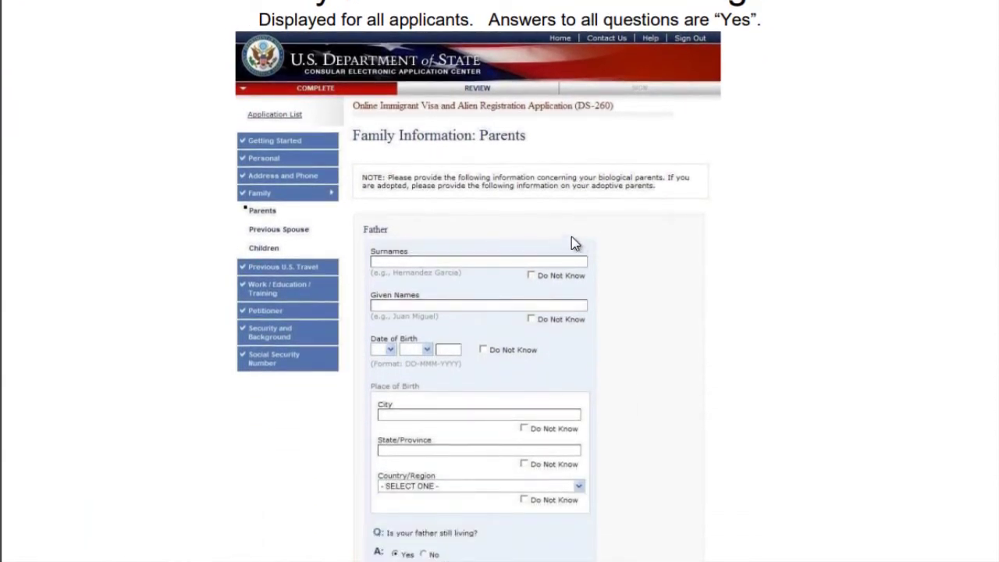
scroll(571, 238, "down", 1)
scroll(571, 238, "down", 2)
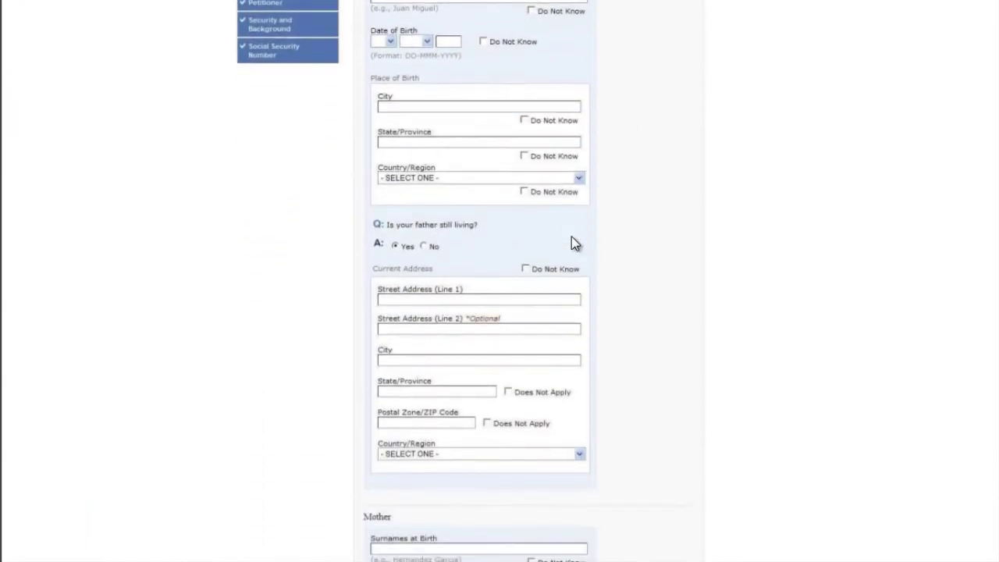
scroll(571, 238, "down", 1)
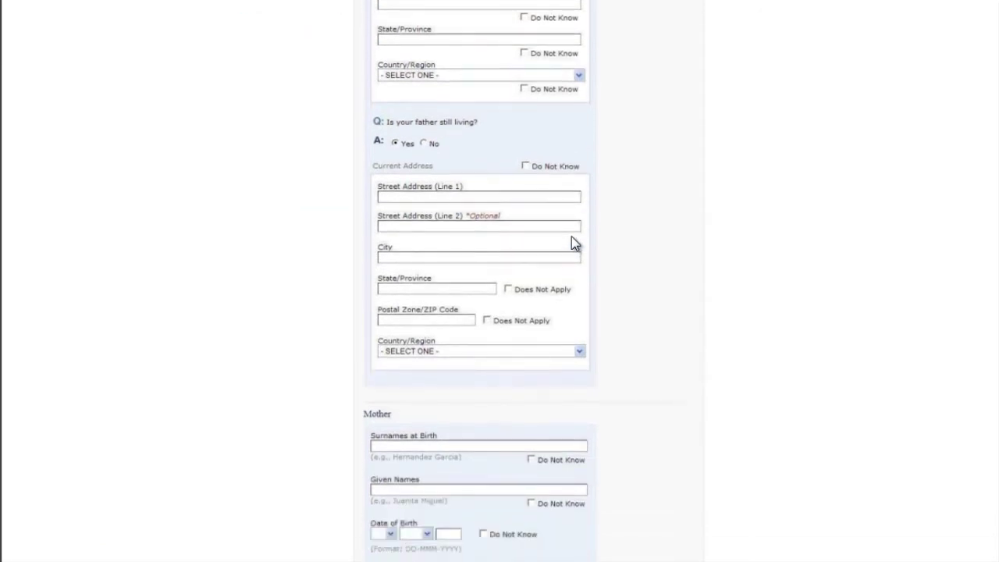
scroll(571, 237, "down", 1)
scroll(571, 233, "down", 2)
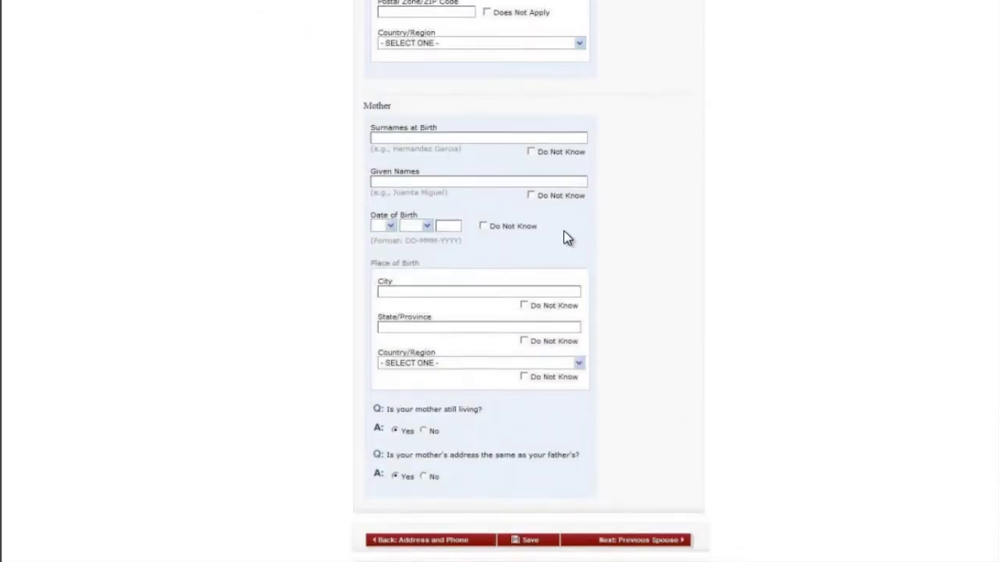
Review the Parents page with all answers No, checking the Year of Death field and the mother's details
scroll(551, 230, "down", 4)
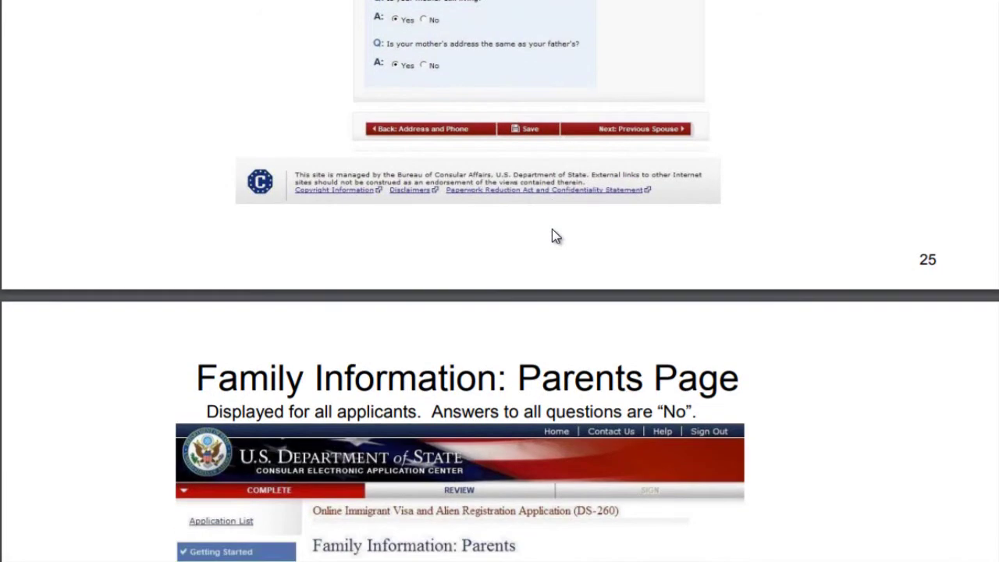
scroll(551, 229, "down", 4)
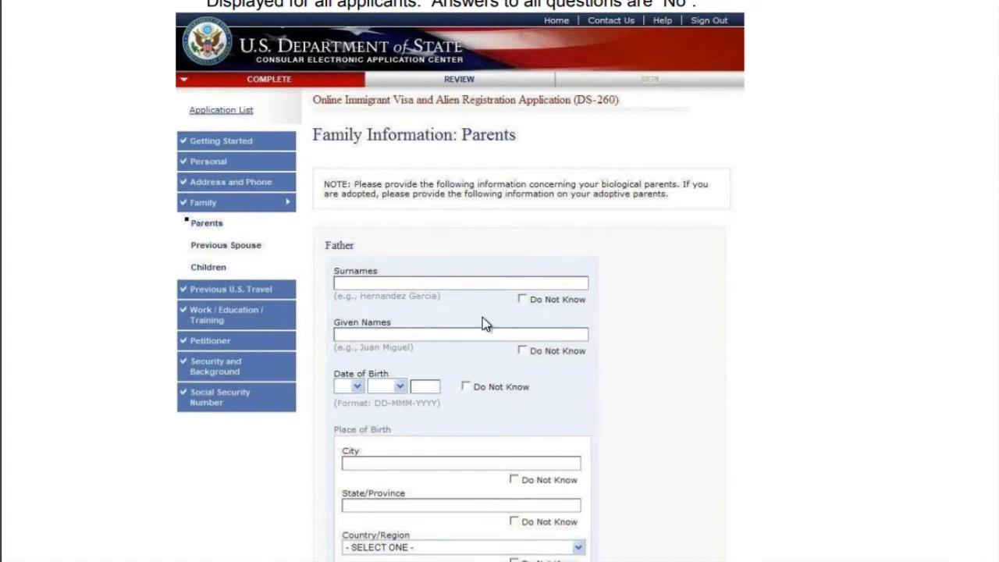
scroll(321, 293, "down", 2)
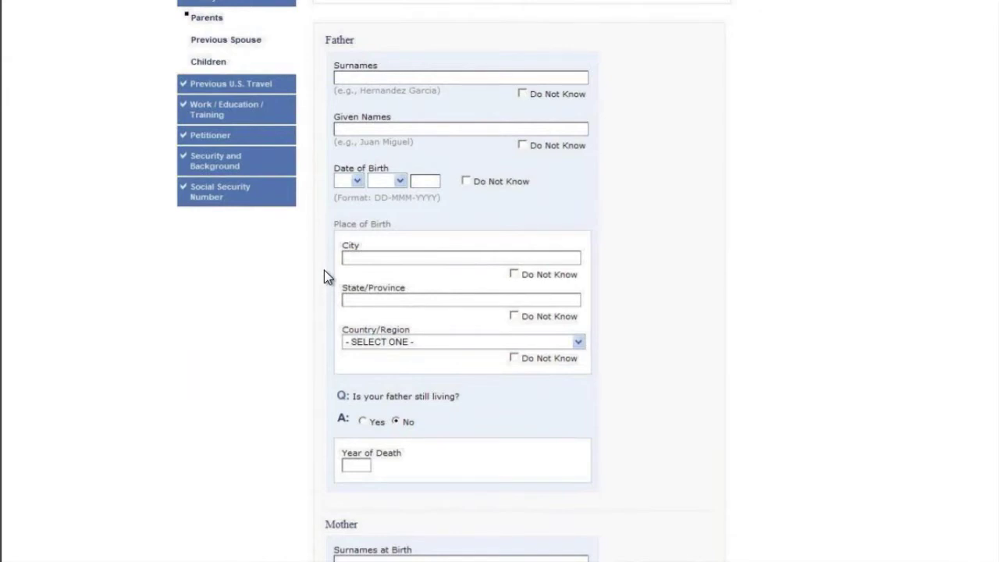
scroll(324, 271, "down", 1)
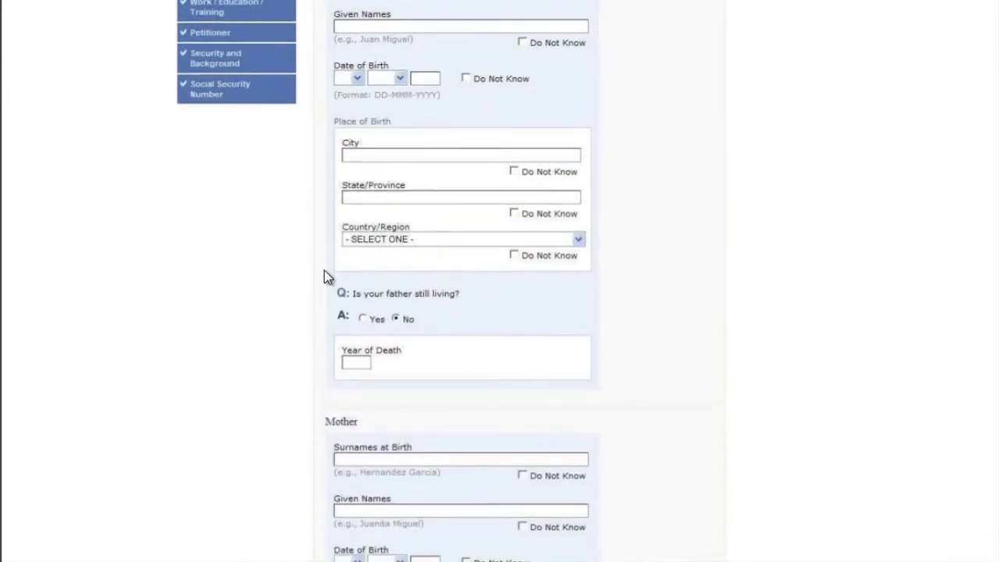
scroll(323, 277, "down", 4)
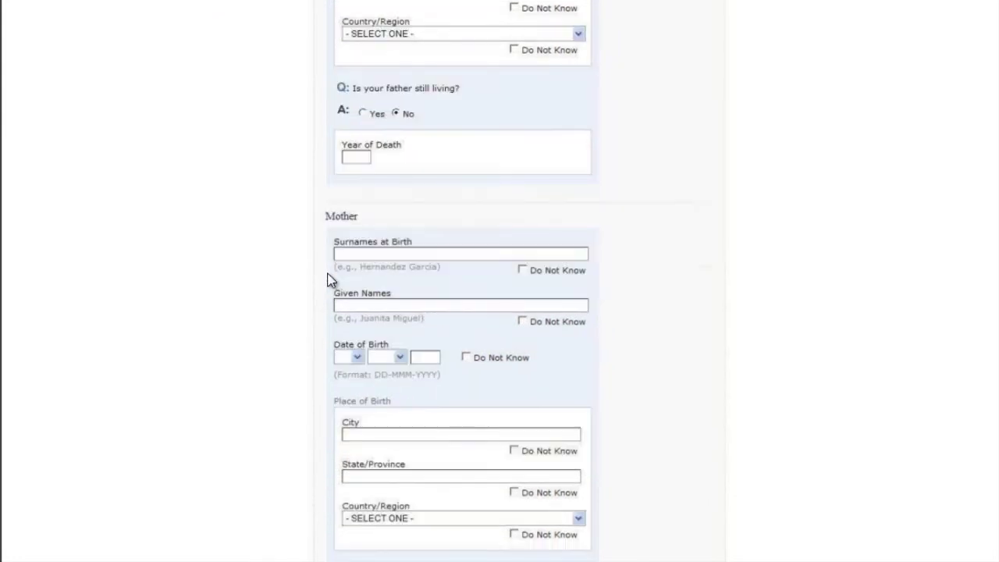
Review the Parents page for living parents with different addresses, covering the father's current address and the mother's birth details and separate address
scroll(330, 281, "down", 5)
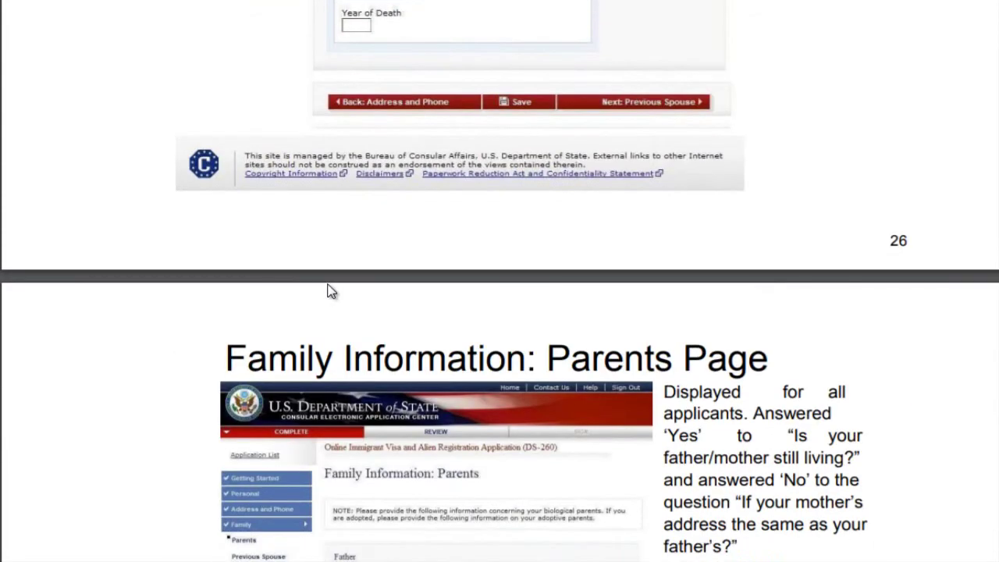
scroll(327, 287, "down", 1)
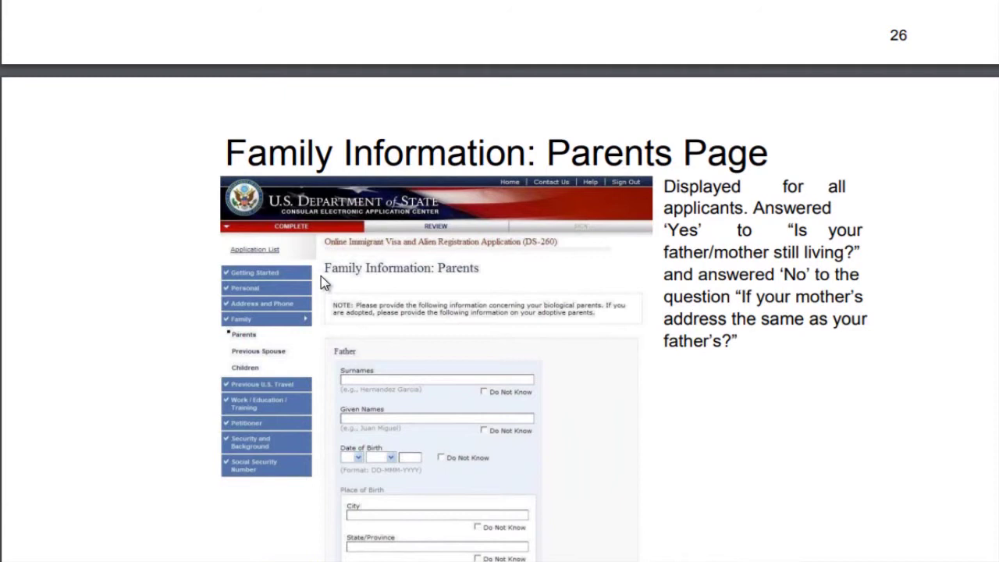
scroll(321, 277, "down", 5)
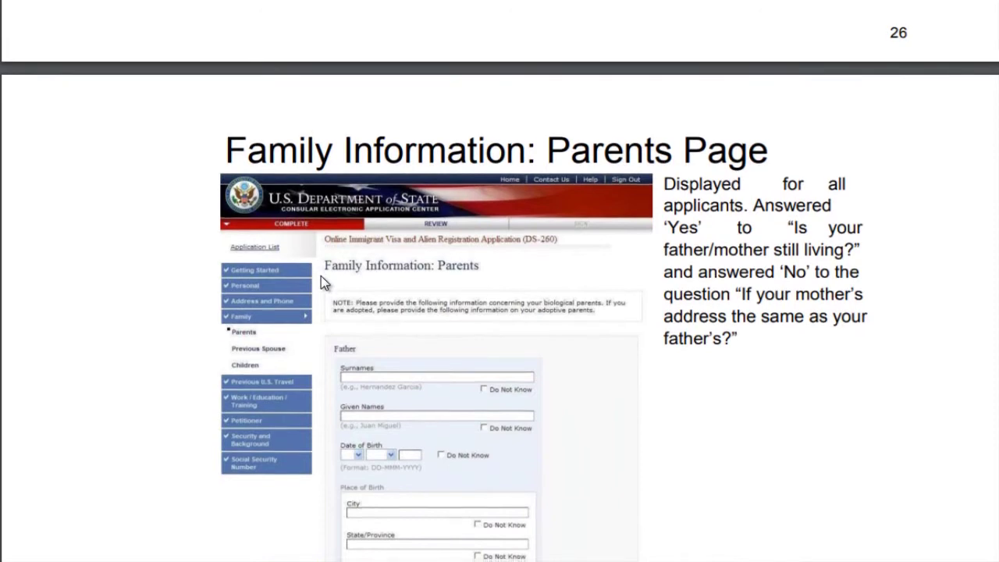
scroll(430, 345, "down", 4)
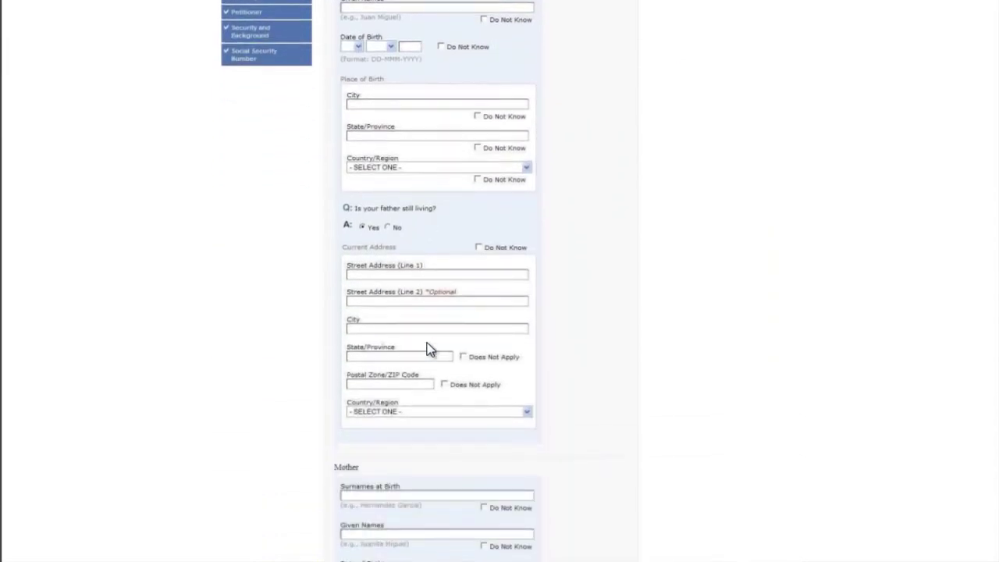
scroll(428, 355, "down", 2)
scroll(428, 364, "down", 5)
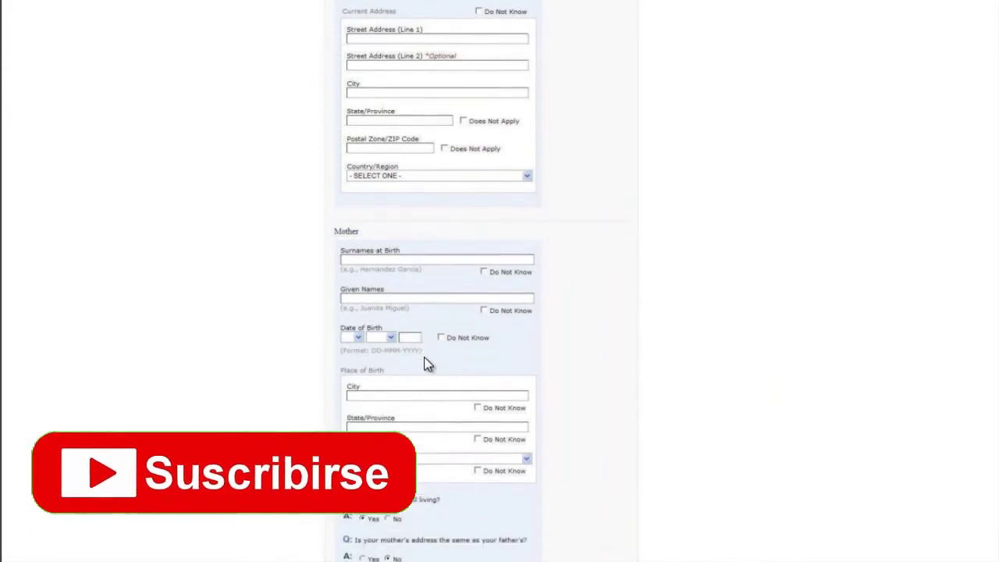
scroll(498, 283, "down", 4)
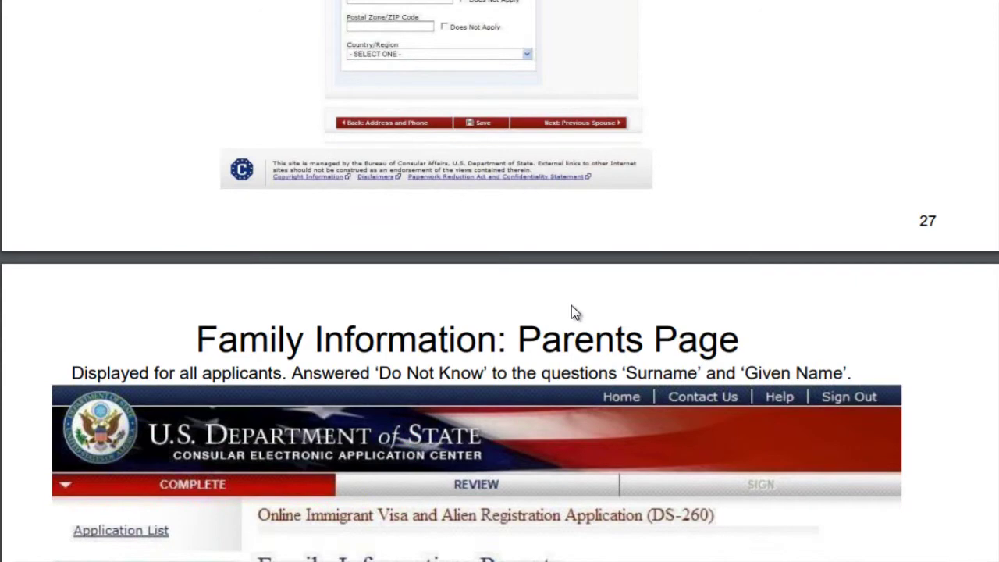
Examine the Parents page with 'Do Not Know' selected for the surnames and given names of both father and mother
scroll(571, 313, "down", 5)
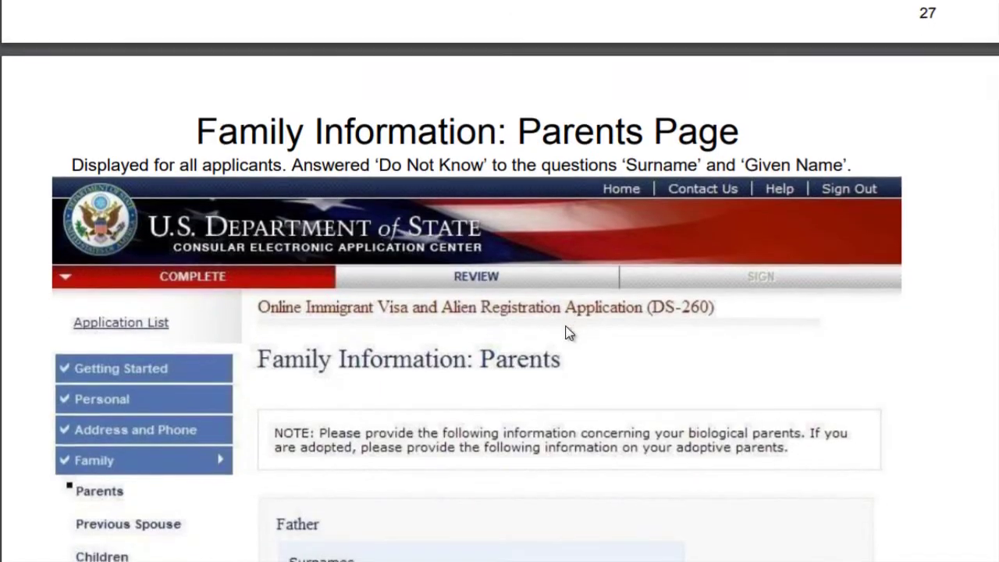
scroll(539, 282, "down", 1)
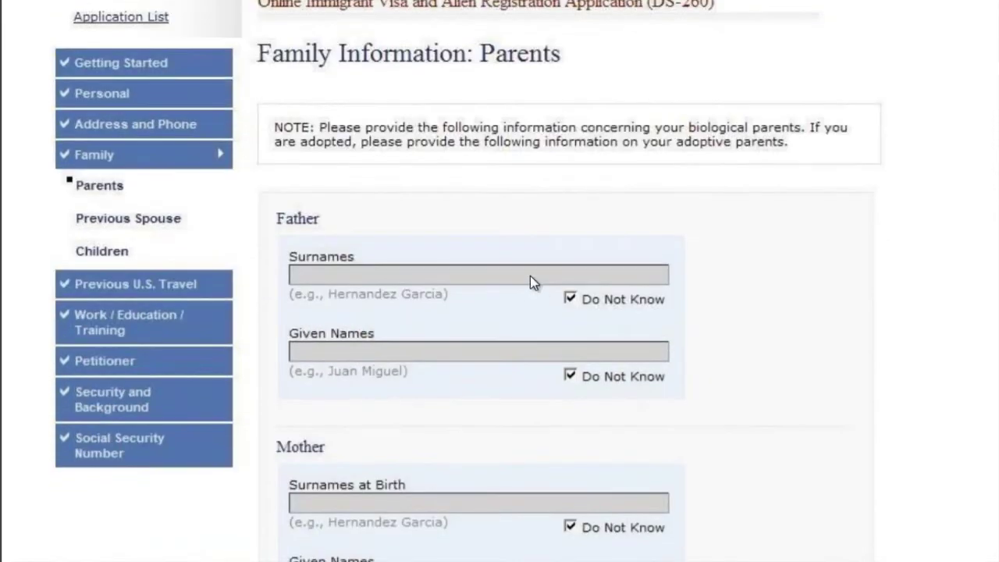
scroll(509, 251, "down", 3)
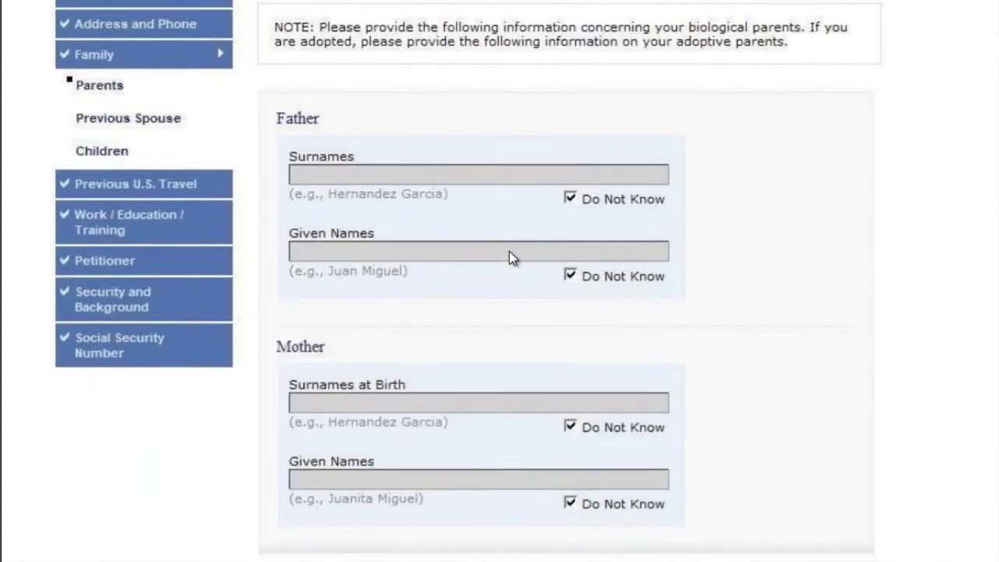
scroll(504, 245, "down", 1)
scroll(504, 248, "down", 1)
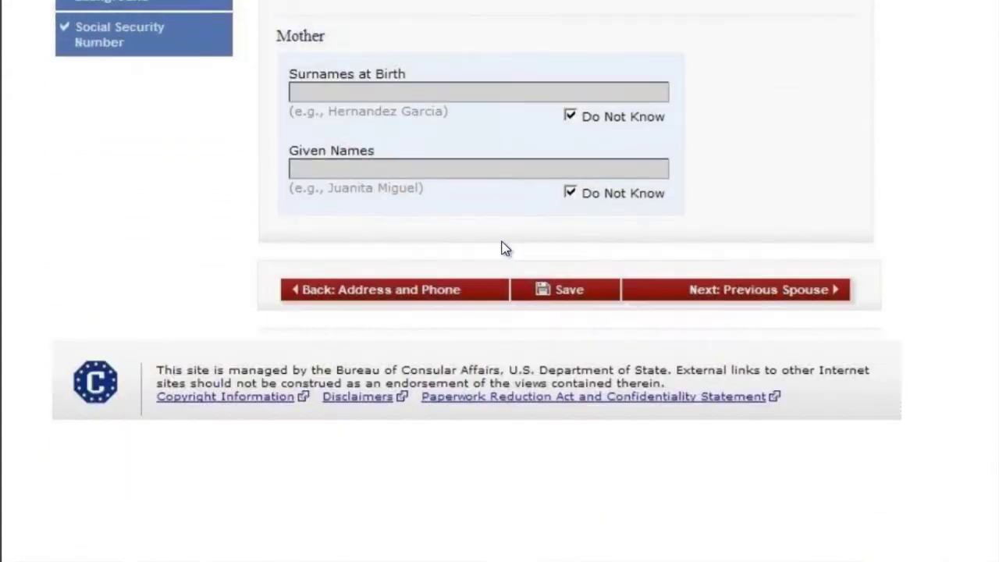
scroll(511, 242, "down", 4)
scroll(638, 218, "down", 3)
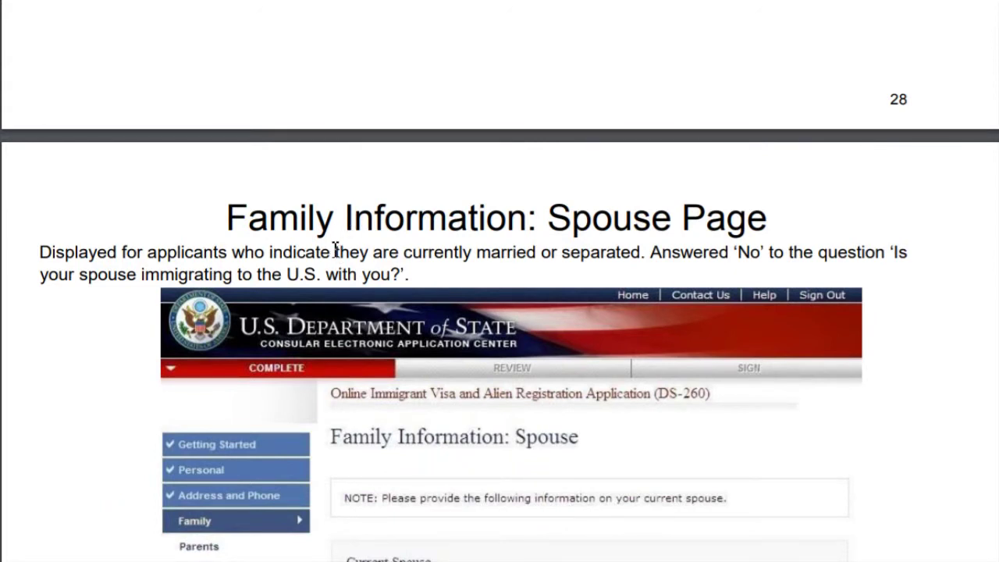
Read the Spouse page answered No to immigrating together, covering birth details, address, occupation, marriage details and the later-date question
scroll(338, 251, "down", 3)
scroll(335, 248, "down", 6)
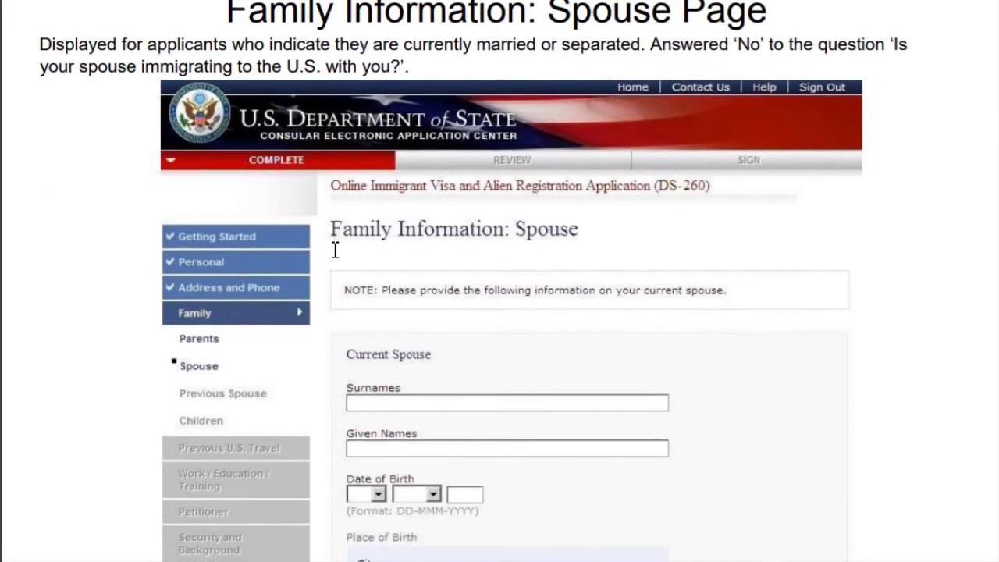
scroll(321, 247, "down", 3)
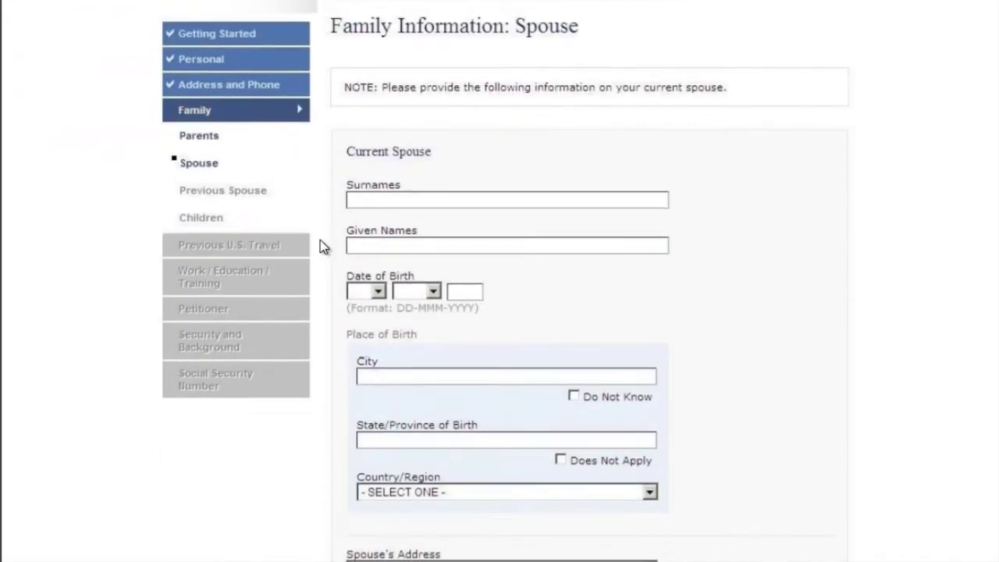
scroll(320, 247, "down", 9)
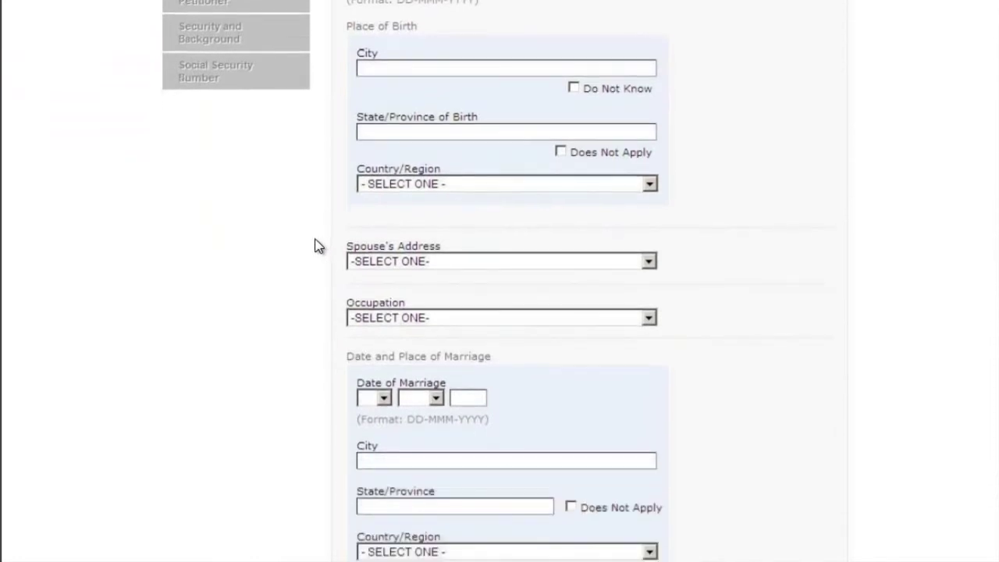
scroll(309, 237, "down", 6)
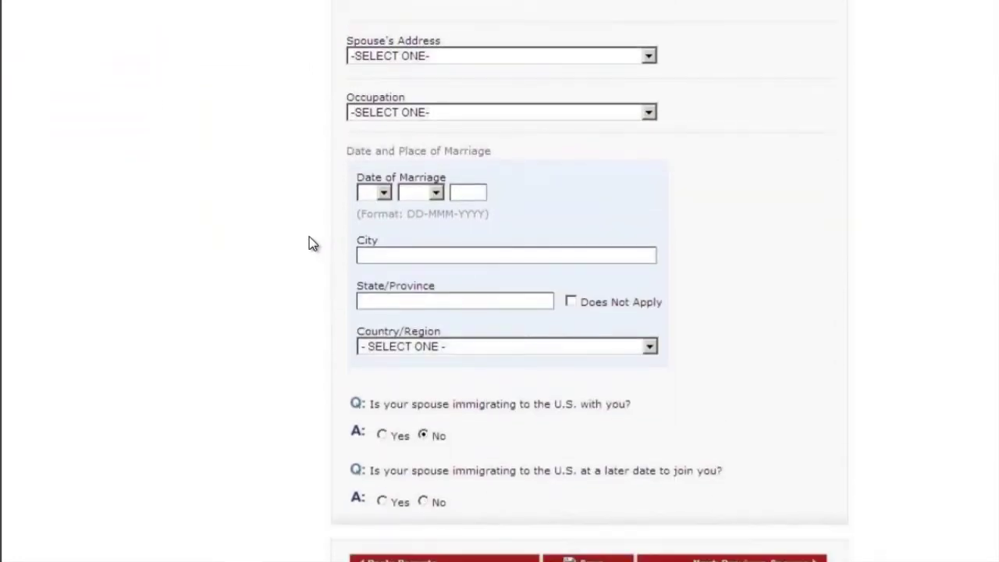
scroll(309, 243, "down", 7)
scroll(311, 244, "down", 6)
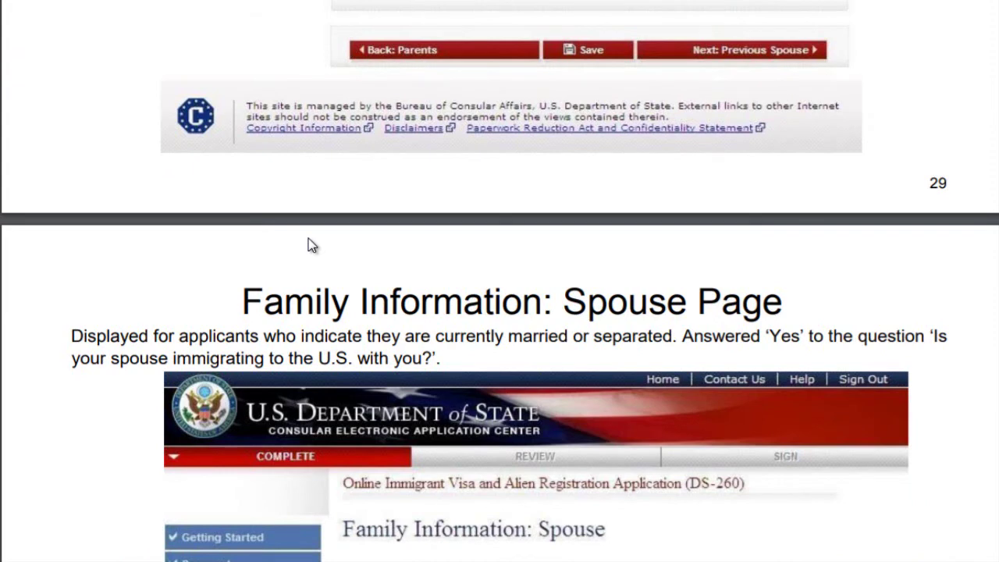
Review the Spouse page answered Yes to the spouse immigrating to the U.S. with the applicant, including the birth and marriage fields
scroll(309, 244, "down", 10)
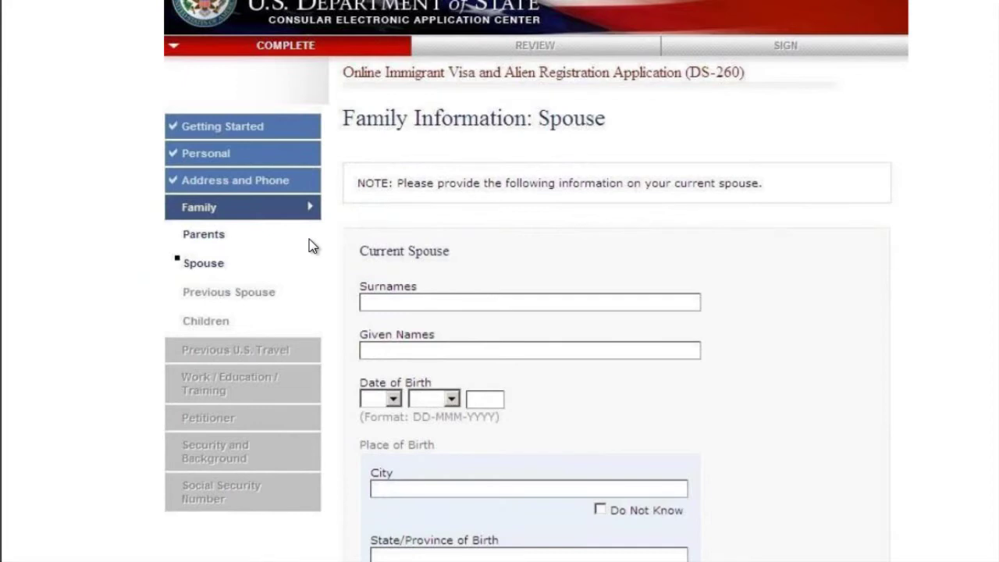
scroll(309, 239, "down", 10)
scroll(311, 247, "down", 3)
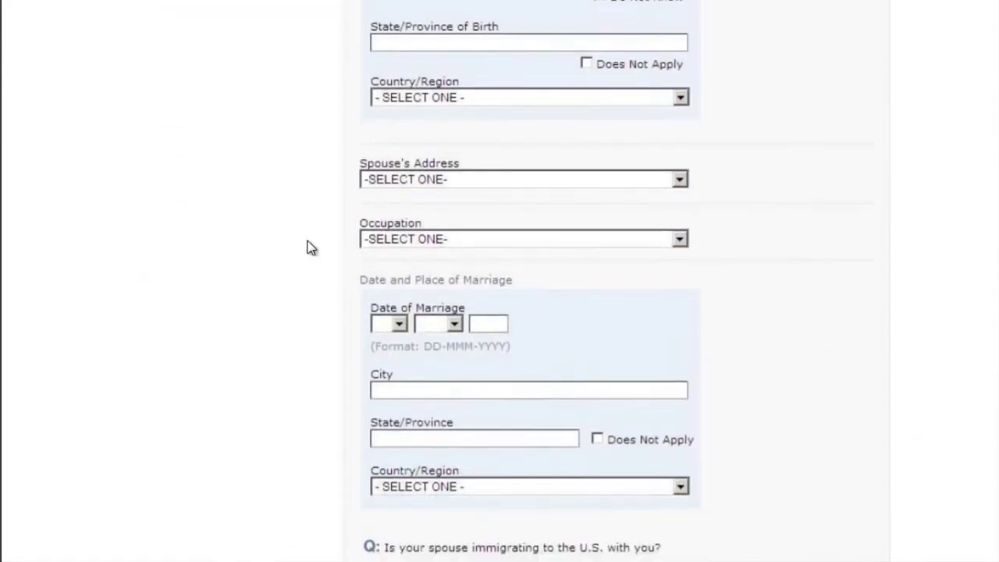
scroll(310, 247, "down", 15)
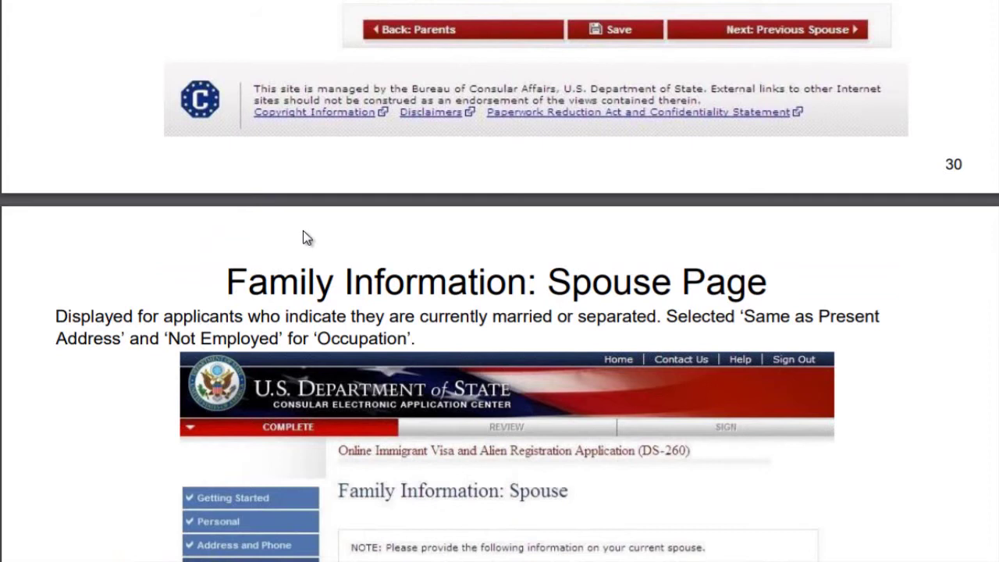
Examine the Spouse page variant with 'Same as Present Address' and 'Not Employed', including the Explain box and marriage details
scroll(304, 232, "down", 3)
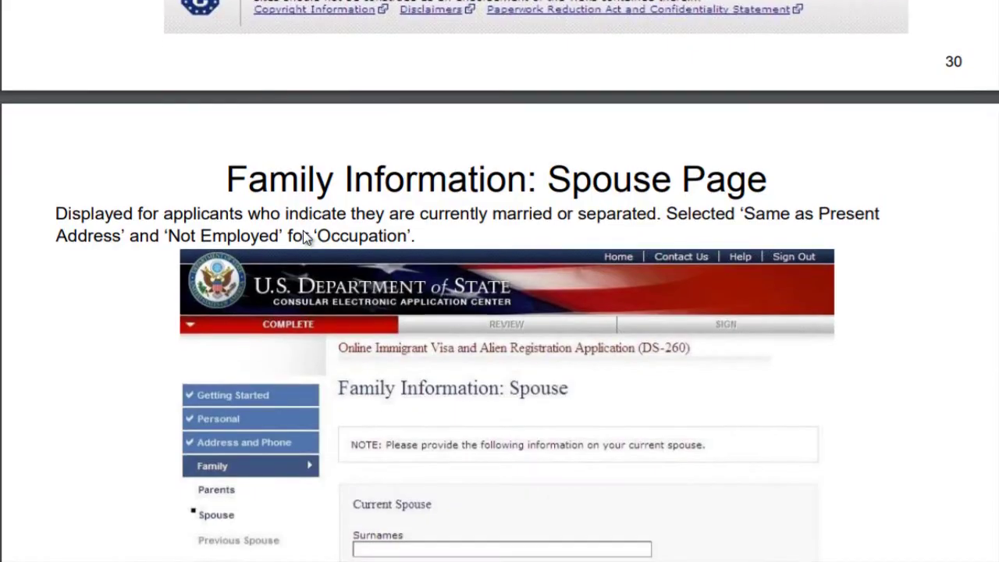
scroll(306, 238, "down", 6)
scroll(303, 231, "down", 6)
scroll(303, 230, "down", 10)
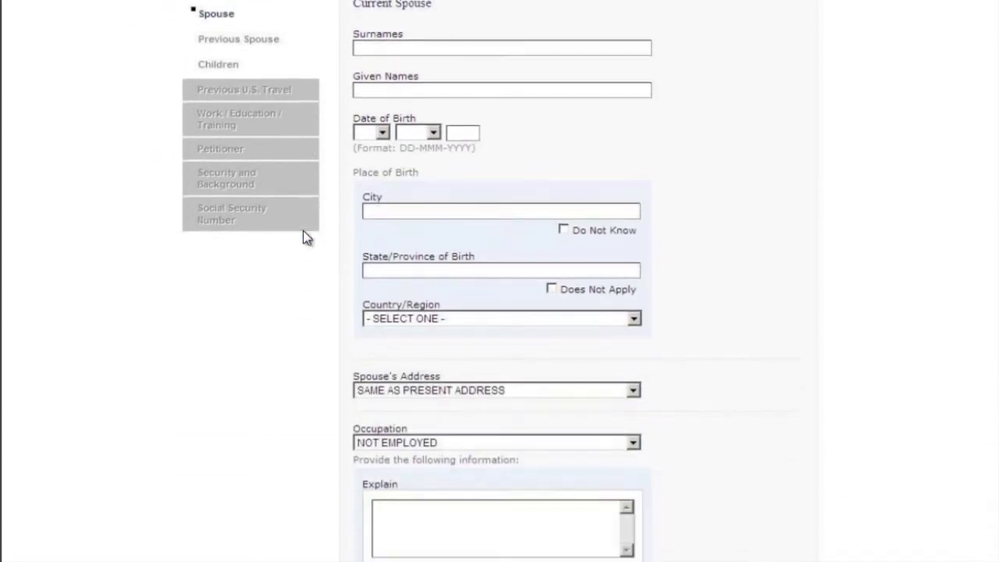
scroll(302, 230, "down", 5)
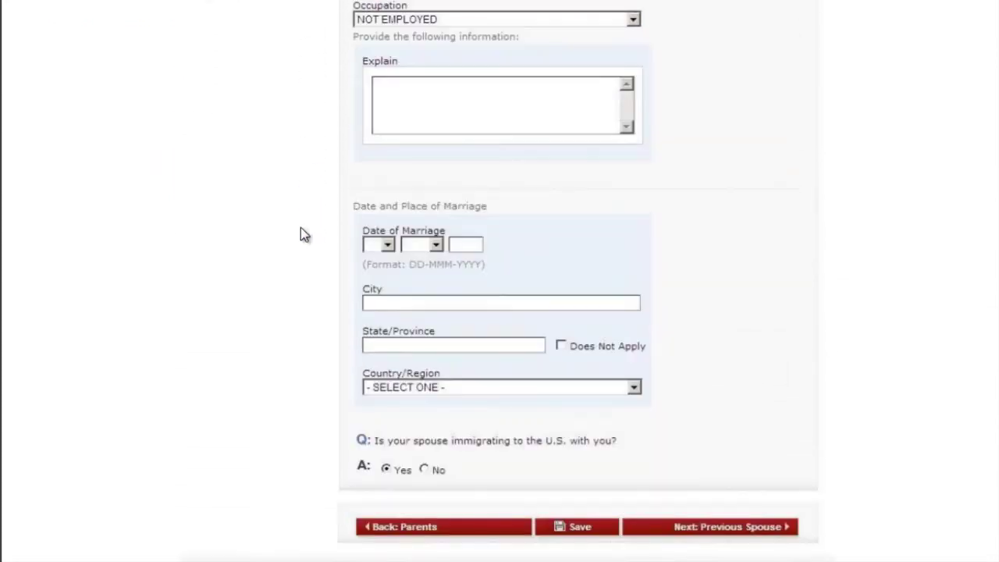
scroll(299, 226, "down", 15)
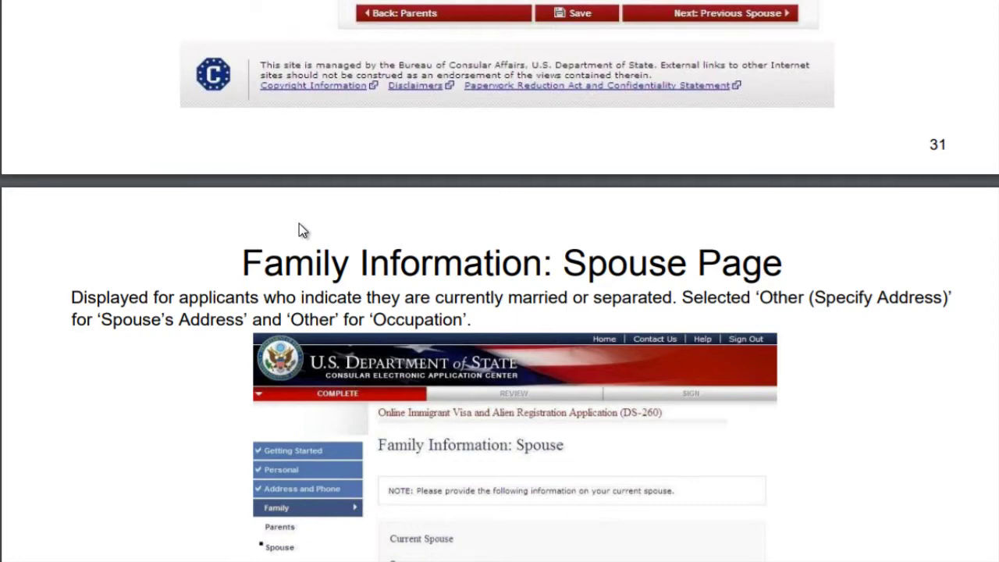
Check the Spouse page variant with 'Other (Specify Address)' and occupation 'Other', including the street address, Specify Other and marriage fields
scroll(298, 223, "down", 6)
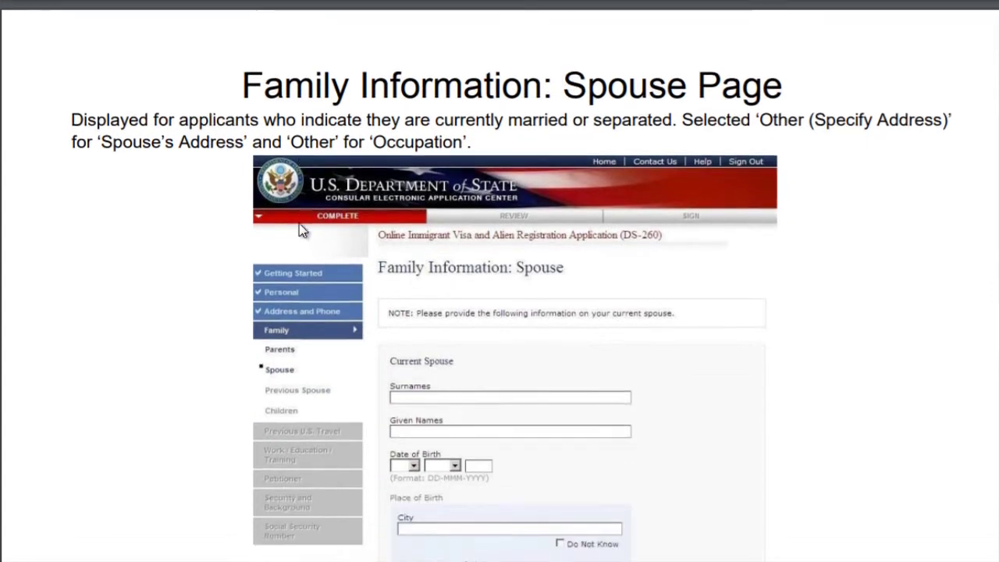
scroll(299, 223, "down", 6)
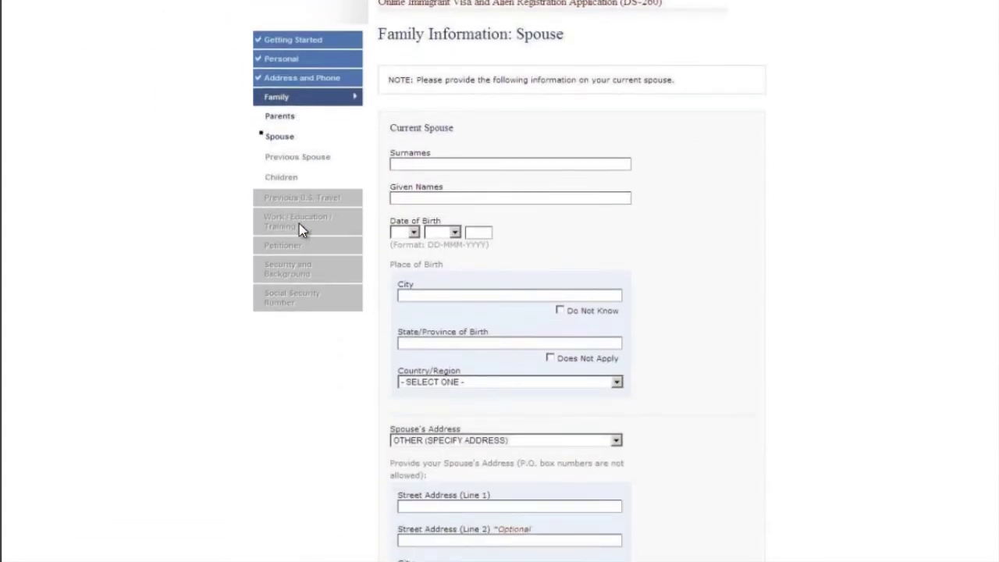
scroll(299, 223, "down", 6)
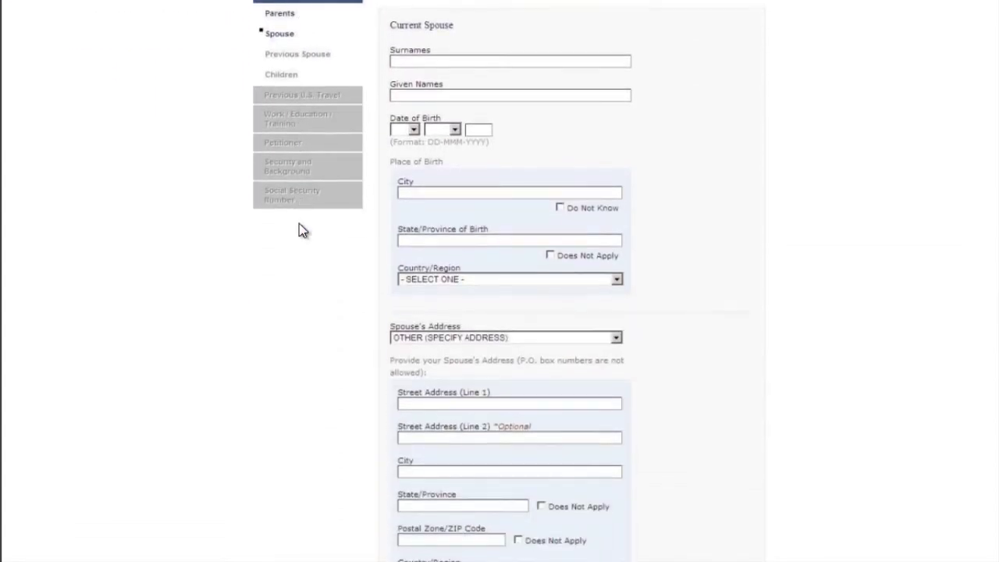
scroll(299, 224, "down", 6)
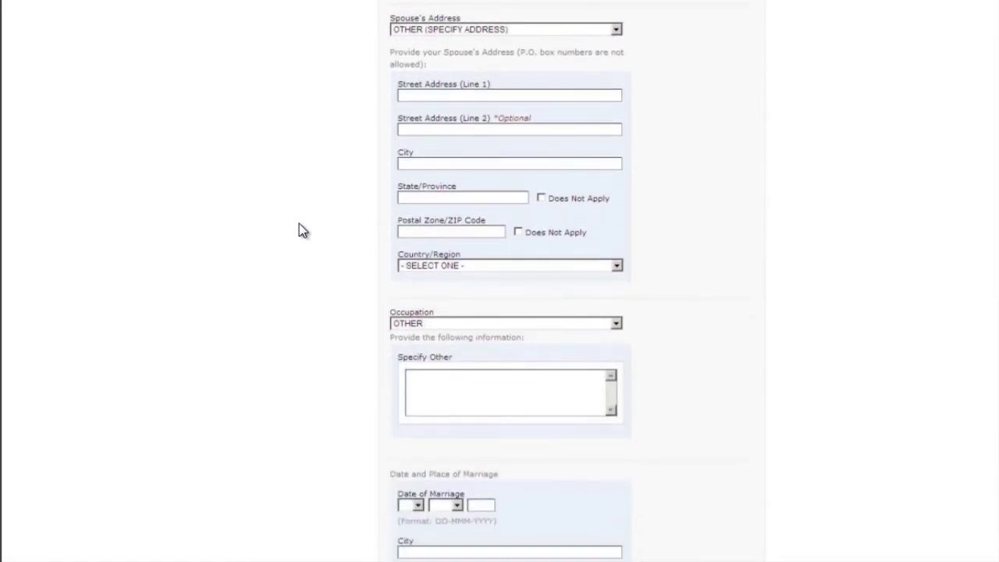
scroll(299, 223, "down", 3)
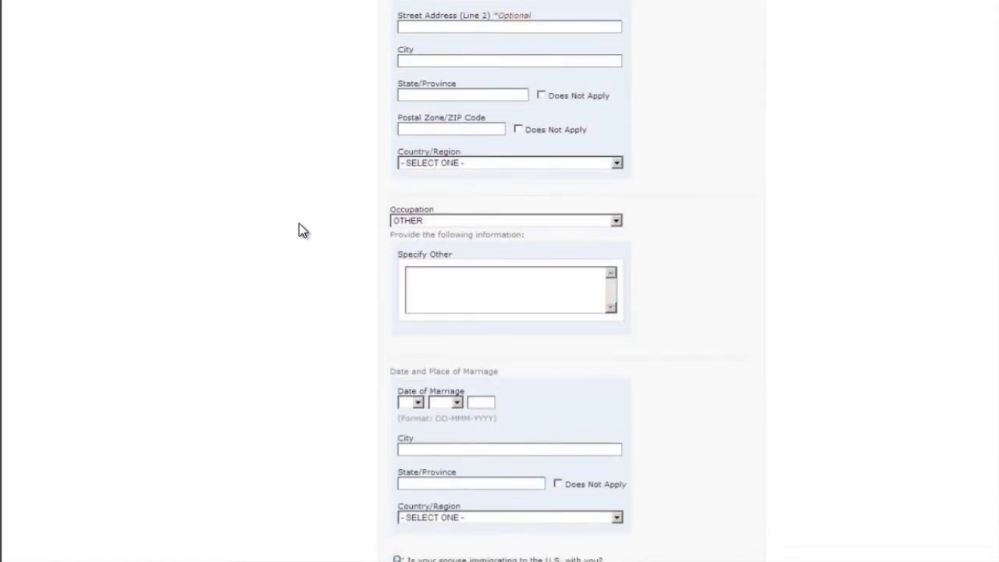
scroll(299, 223, "down", 6)
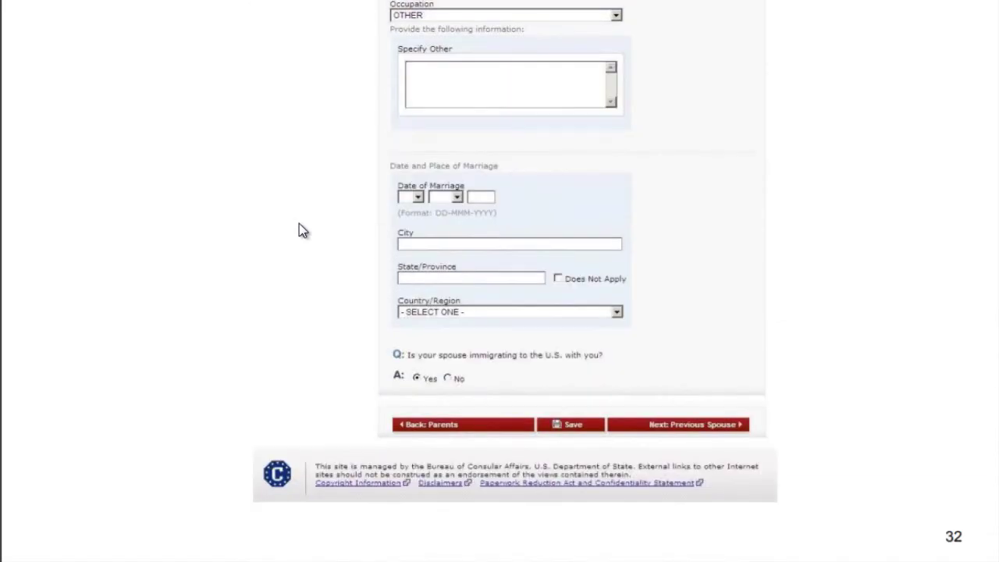
Read the Previous Spouse page answered No, including the note on providing information about all previous spouses
scroll(299, 223, "down", 6)
scroll(299, 223, "down", 6)
scroll(299, 223, "down", 6)
scroll(301, 226, "down", 3)
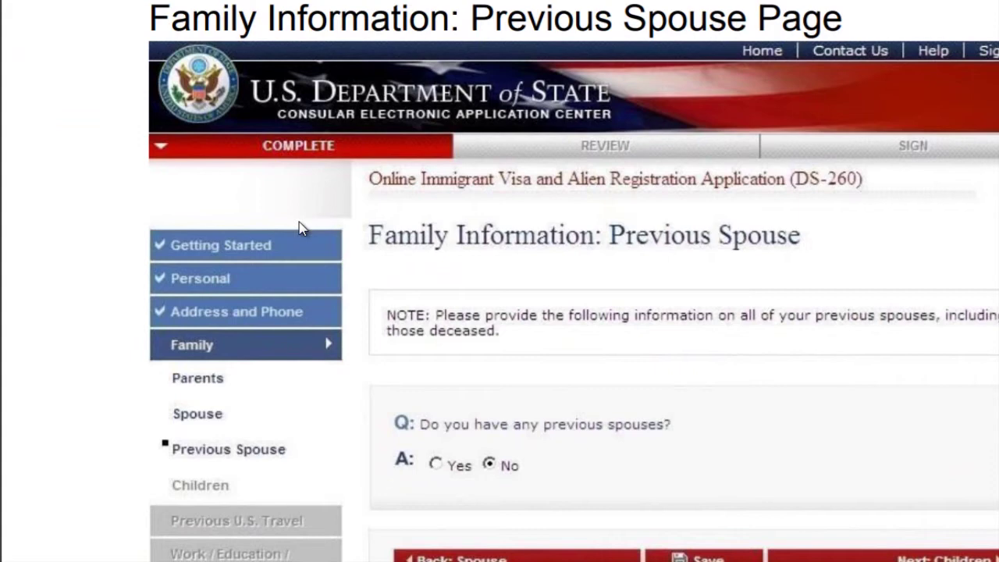
scroll(303, 227, "down", 14)
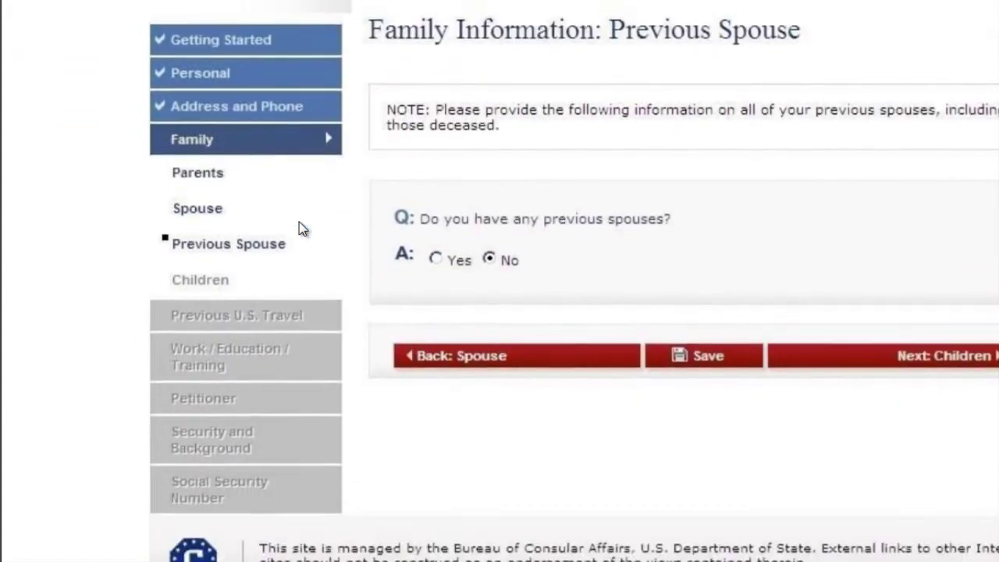
scroll(303, 227, "down", 1)
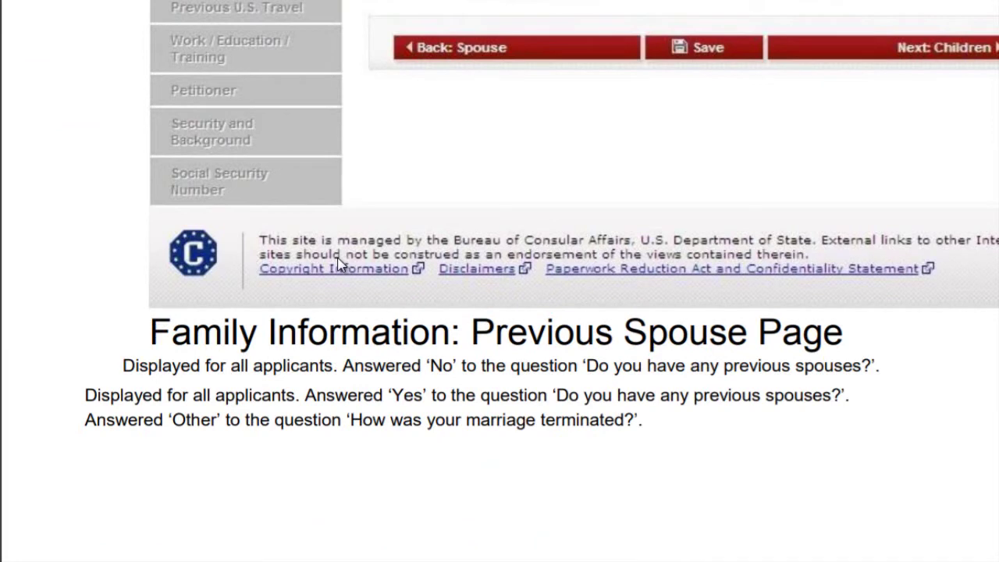
Review the Previous Spouse page answered Yes, checking the marriage dates, the 'Other' termination reason with its explanation, and the termination country
scroll(338, 266, "down", 8)
scroll(336, 273, "down", 5)
scroll(330, 285, "down", 3)
scroll(331, 285, "down", 10)
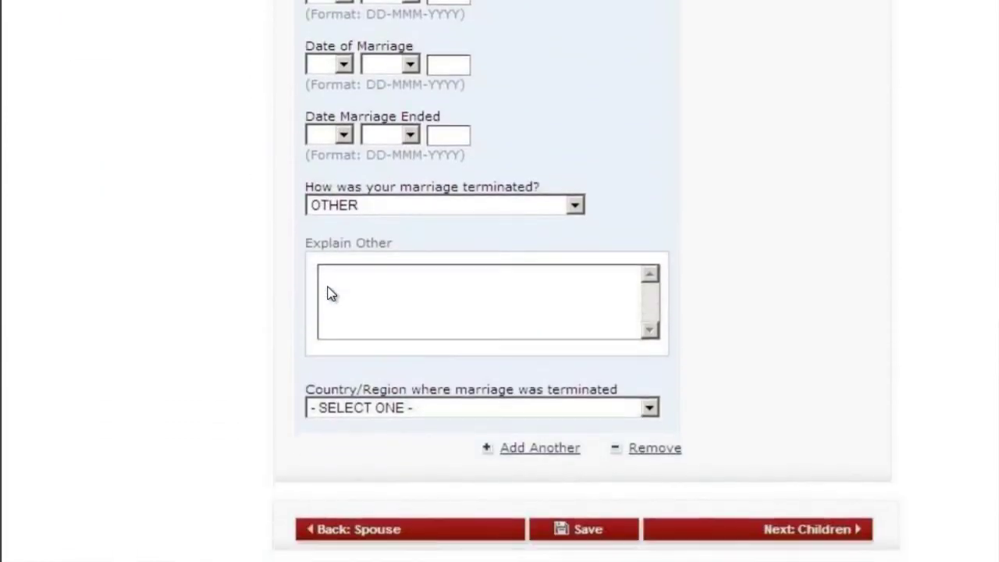
Read the Children page answered No, including the note on derivative status for family members of immediate relatives
scroll(332, 293, "down", 5)
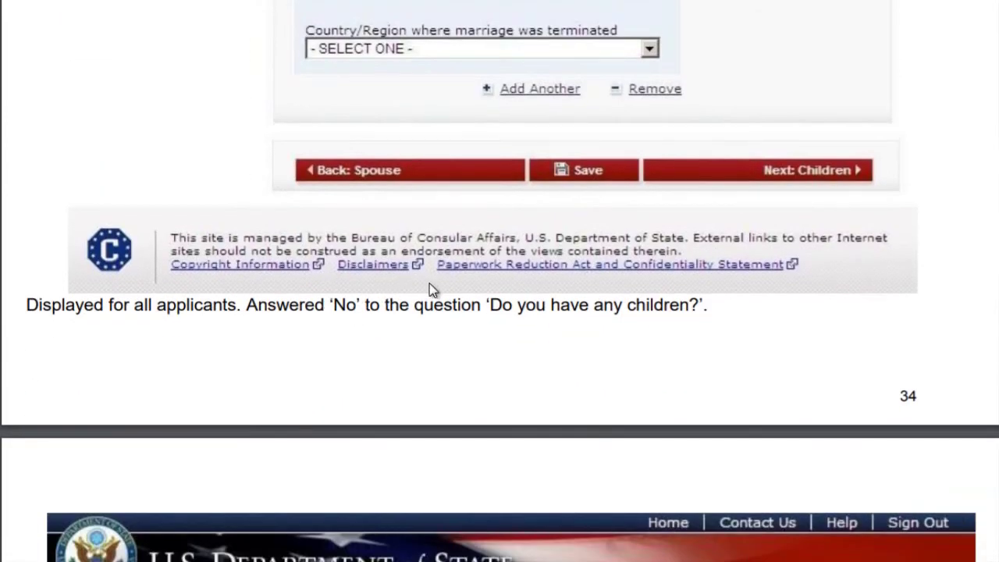
scroll(530, 357, "down", 2)
scroll(537, 359, "down", 7)
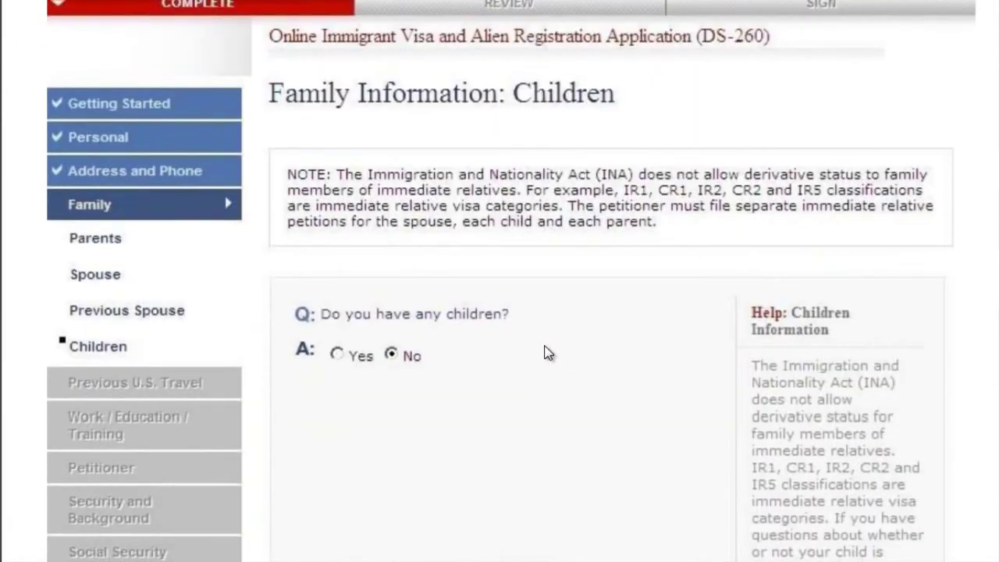
scroll(549, 354, "down", 7)
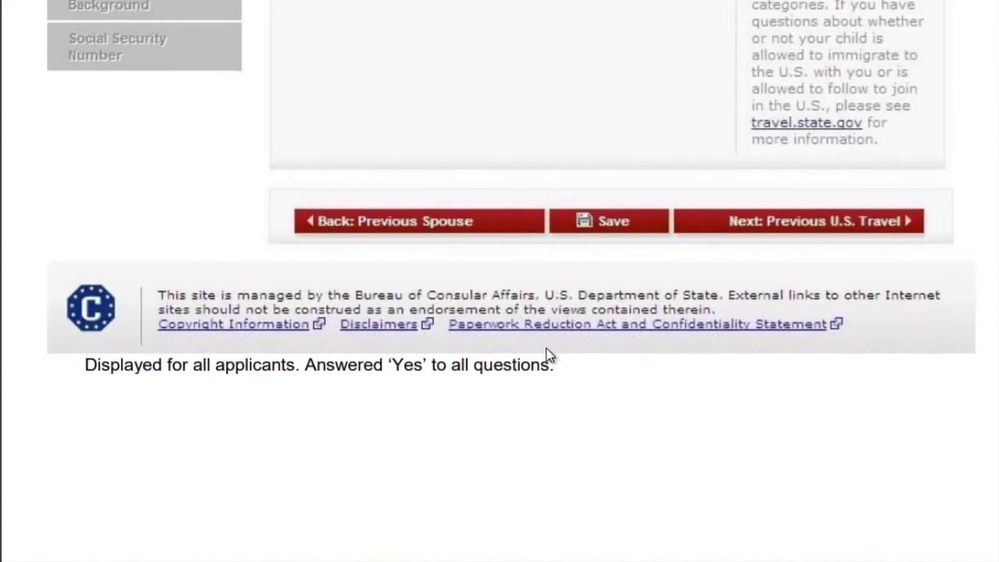
Examine the Children page answered Yes to all questions, covering the number of children, Child 1's name, birth details, residence and immigration questions
scroll(549, 355, "down", 2)
scroll(549, 355, "down", 2)
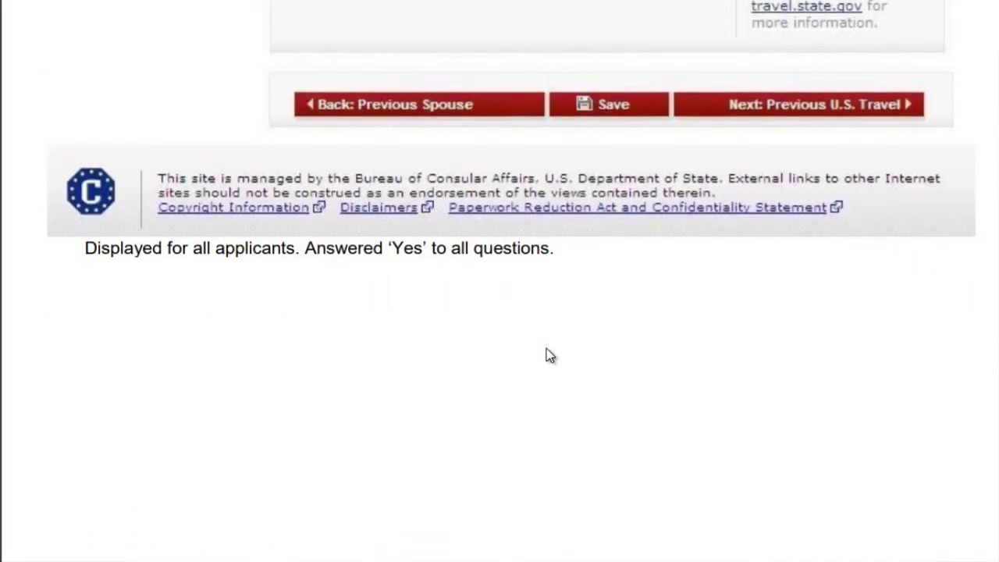
scroll(549, 355, "down", 10)
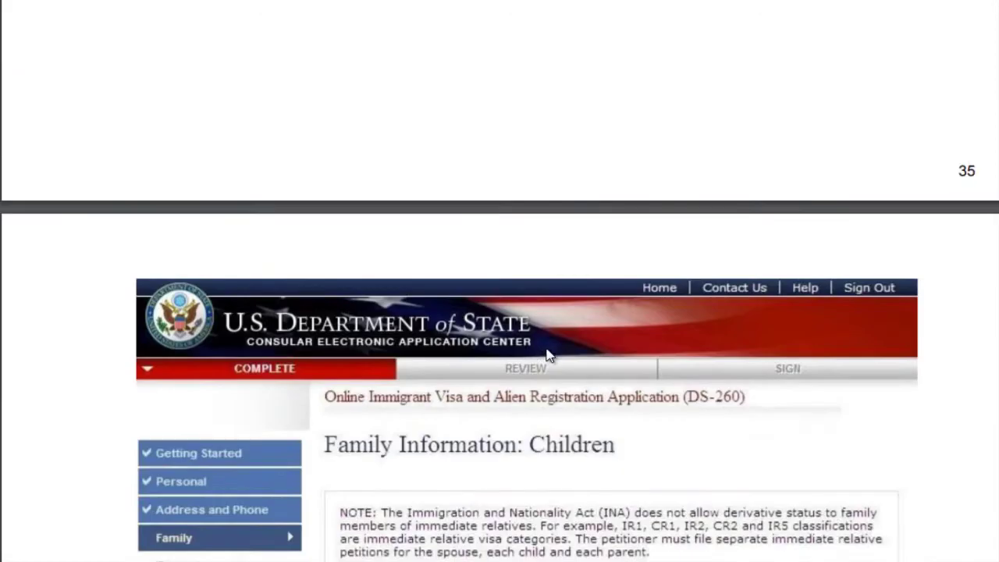
scroll(549, 355, "down", 1)
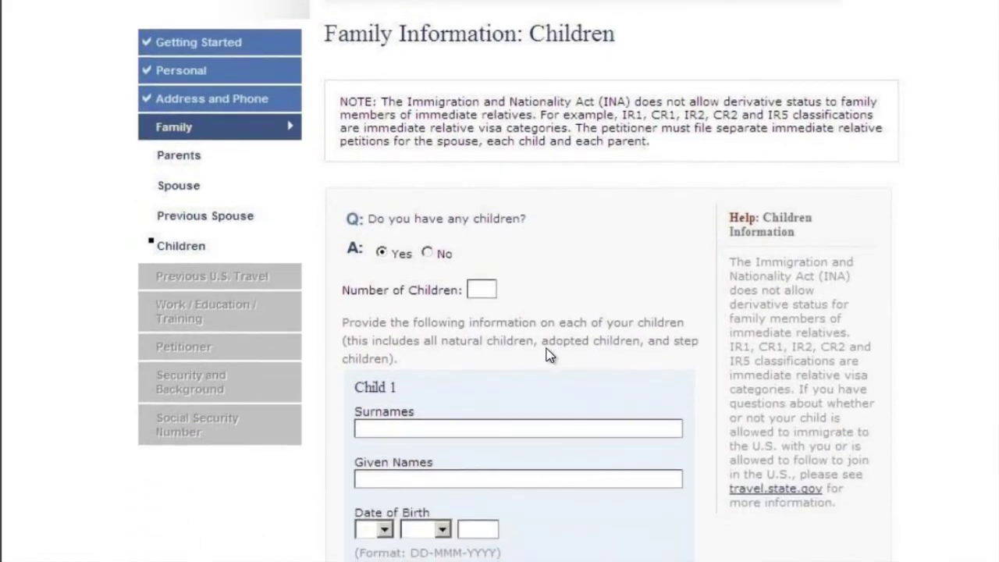
scroll(537, 351, "down", 4)
scroll(353, 274, "down", 1)
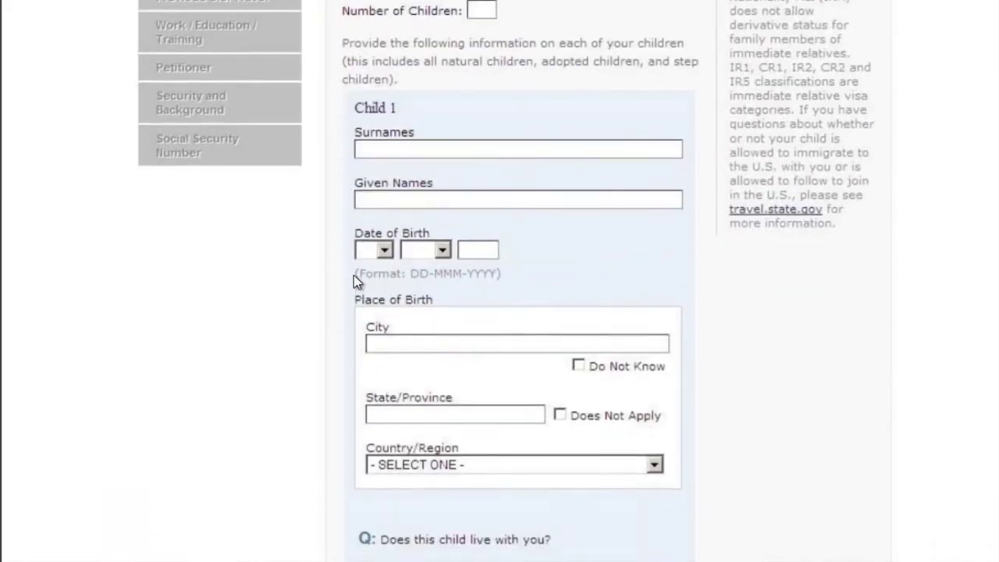
scroll(353, 281, "down", 2)
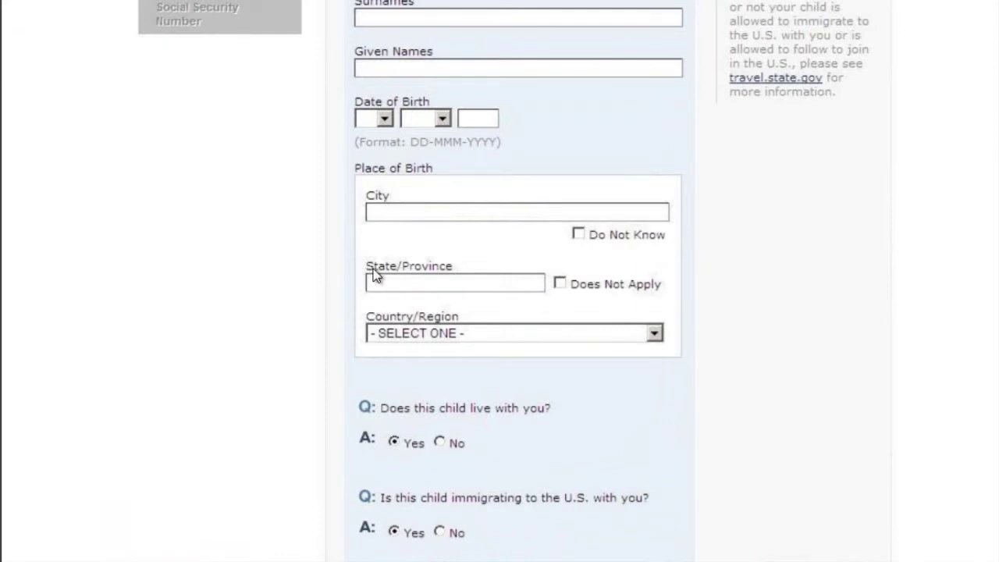
scroll(379, 268, "down", 2)
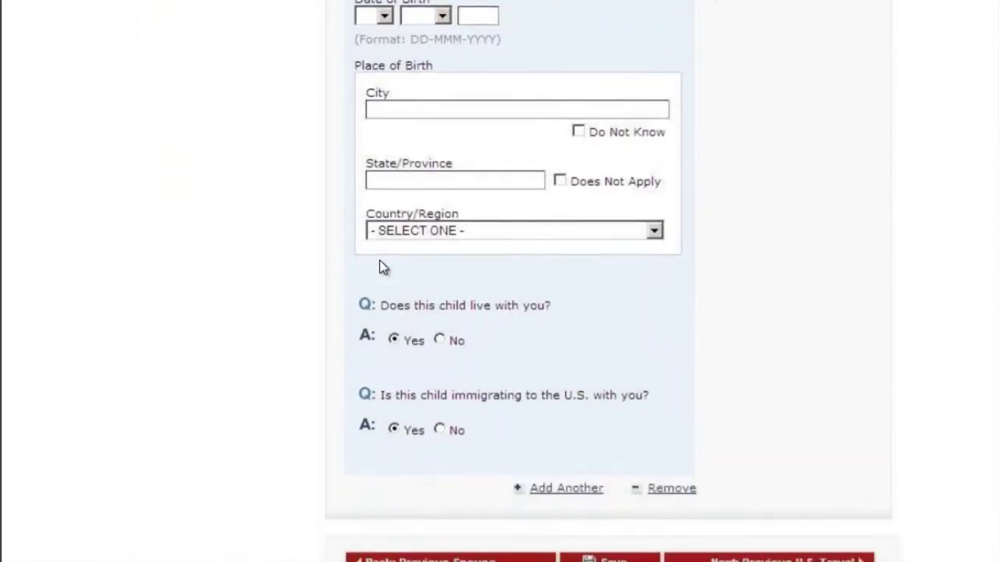
scroll(375, 252, "down", 2)
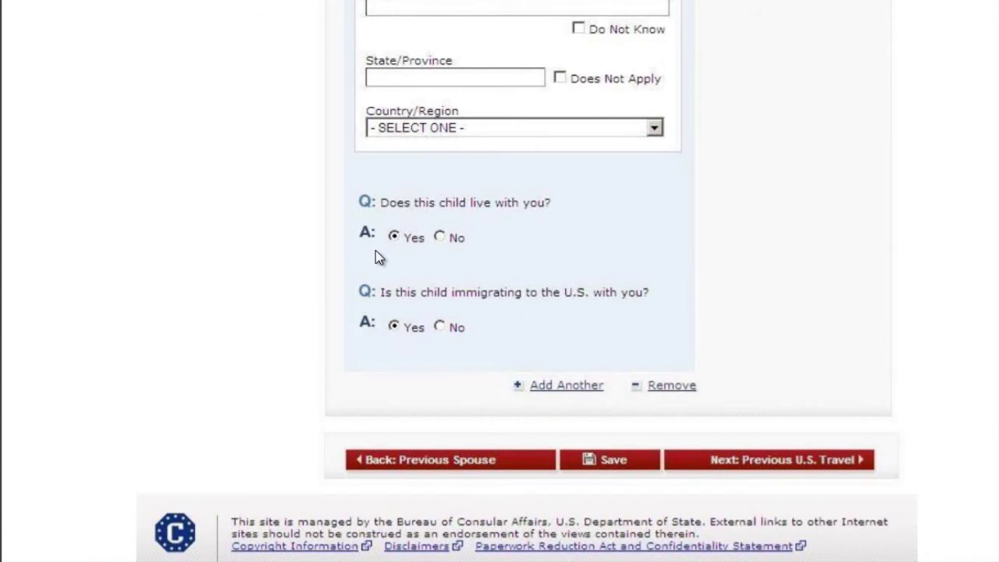
Review the Children page variant for a child not immigrating with the applicant, including the question about joining at a later date
scroll(375, 252, "down", 3)
scroll(375, 252, "down", 4)
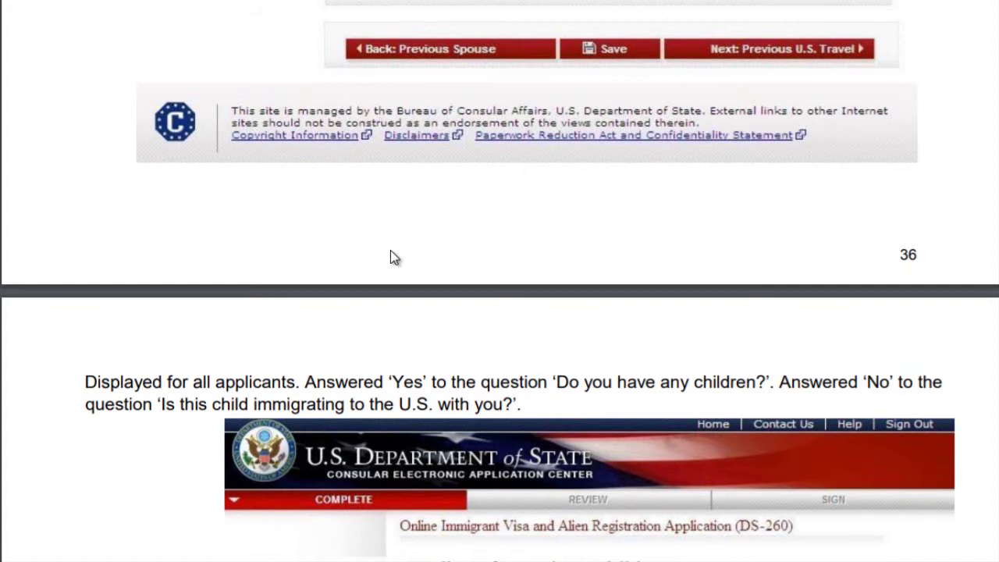
scroll(392, 258, "down", 5)
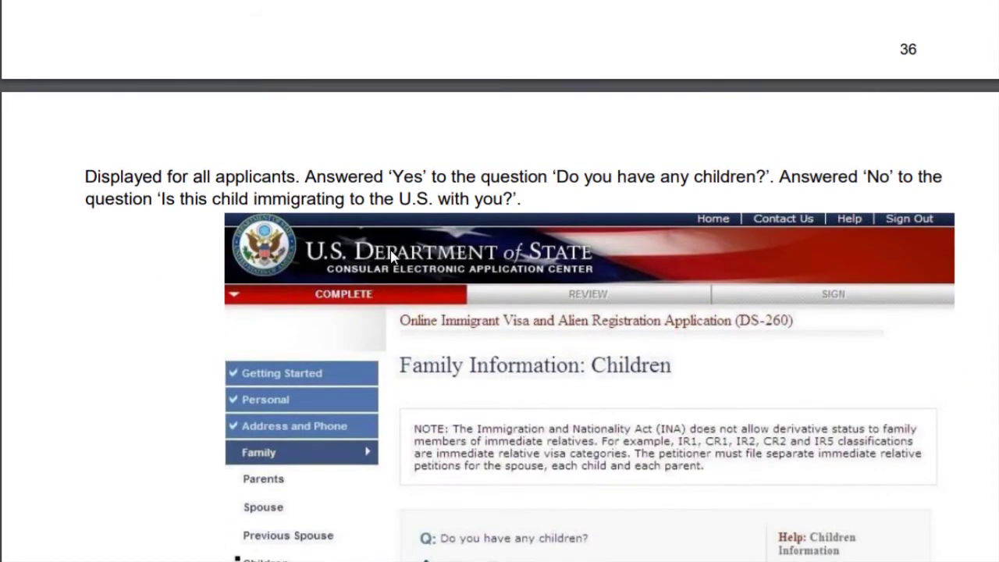
scroll(392, 257, "down", 10)
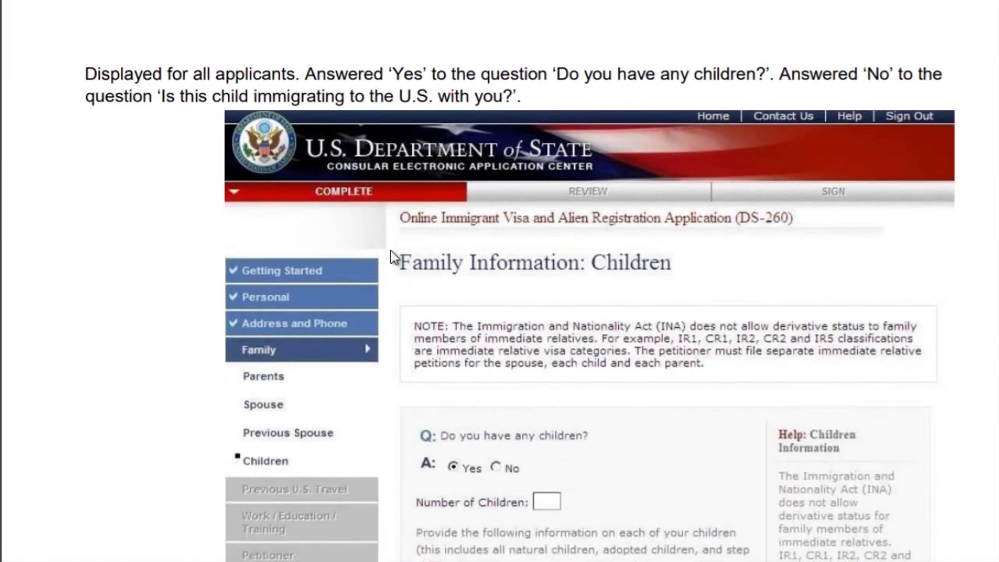
scroll(394, 257, "down", 8)
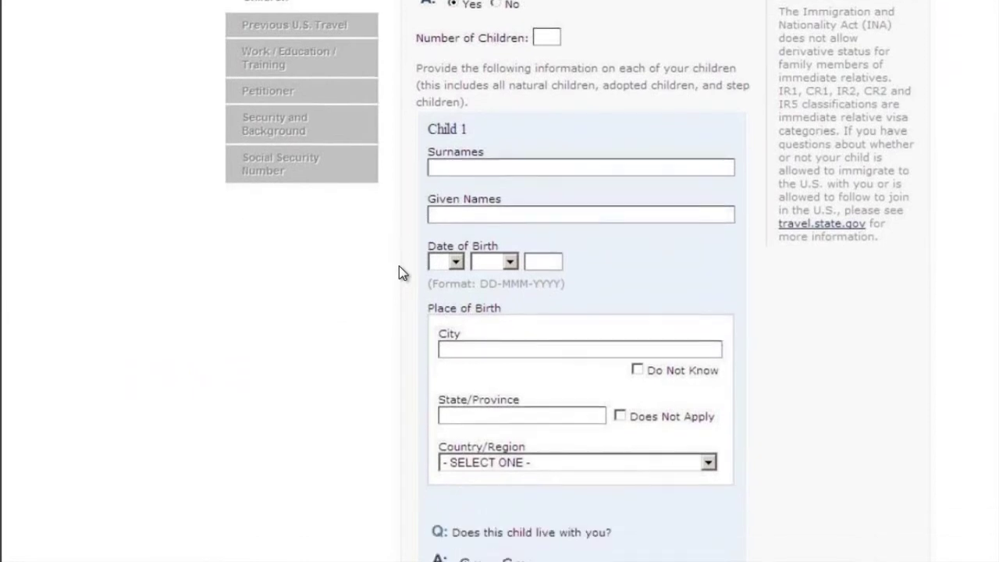
scroll(416, 298, "down", 2)
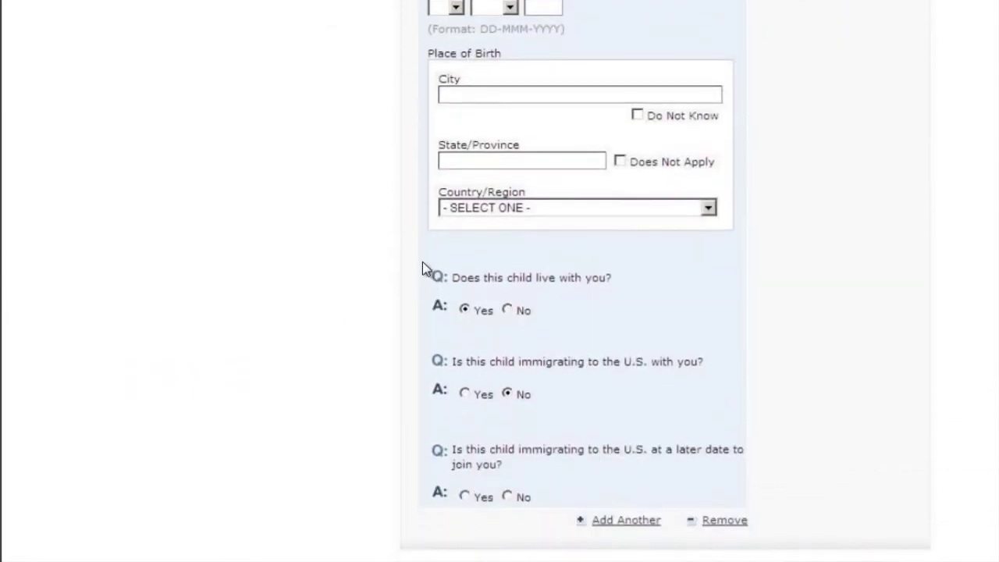
scroll(419, 252, "down", 5)
scroll(406, 266, "down", 8)
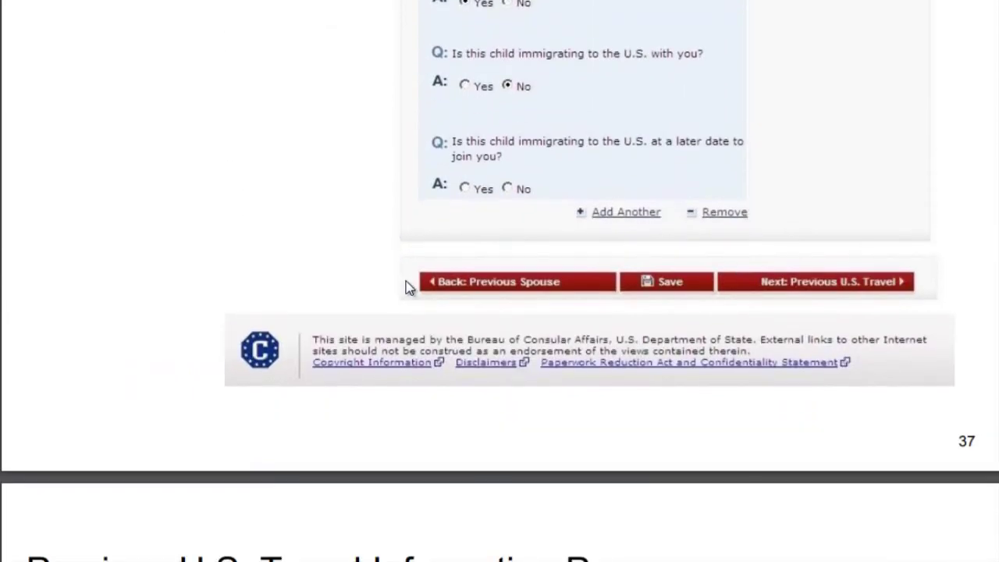
Read the Previous U.S. Travel Information page answered No, covering the questions on past visits, issued visas and visa refusals
scroll(408, 286, "down", 5)
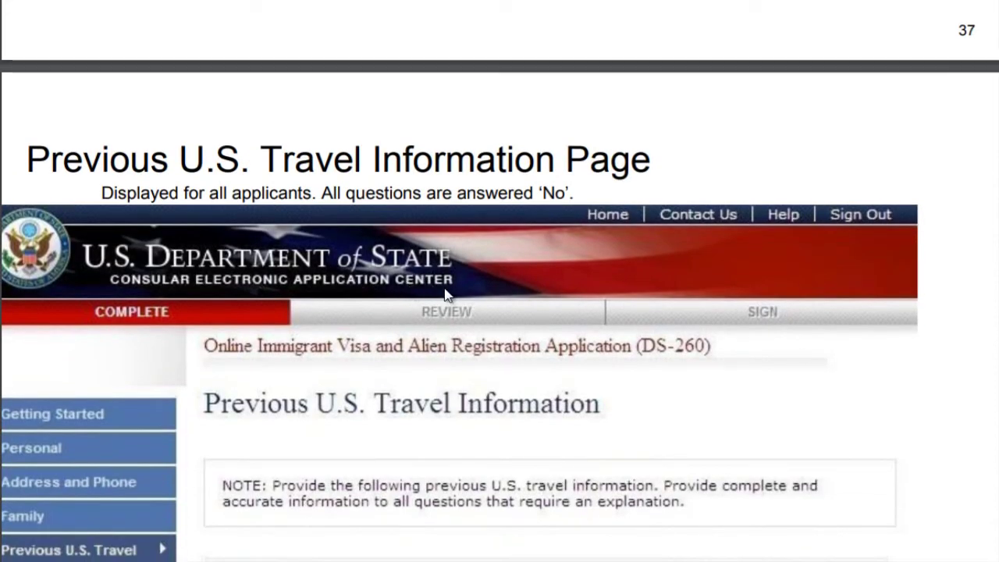
scroll(446, 295, "down", 3)
scroll(451, 295, "down", 4)
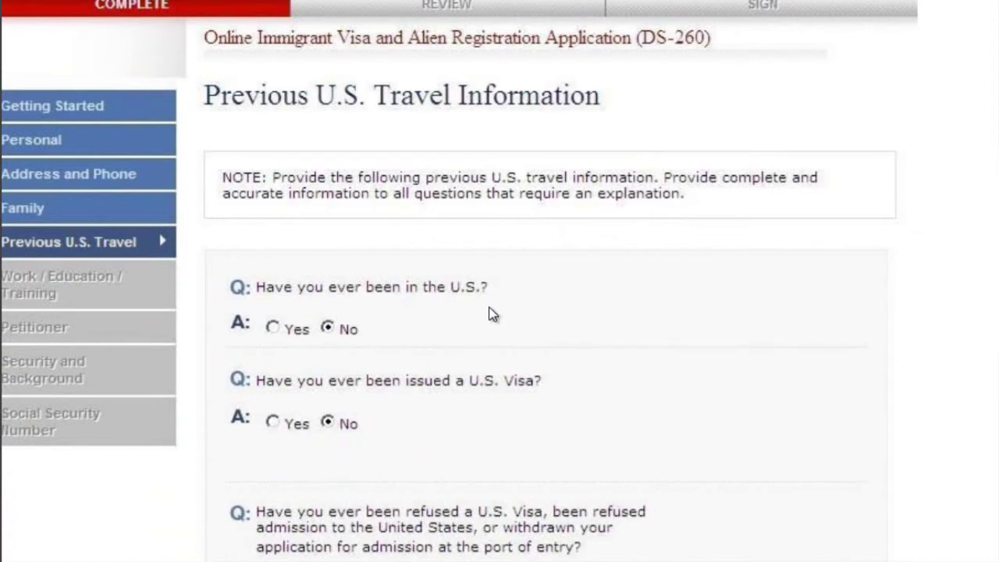
scroll(492, 313, "down", 2)
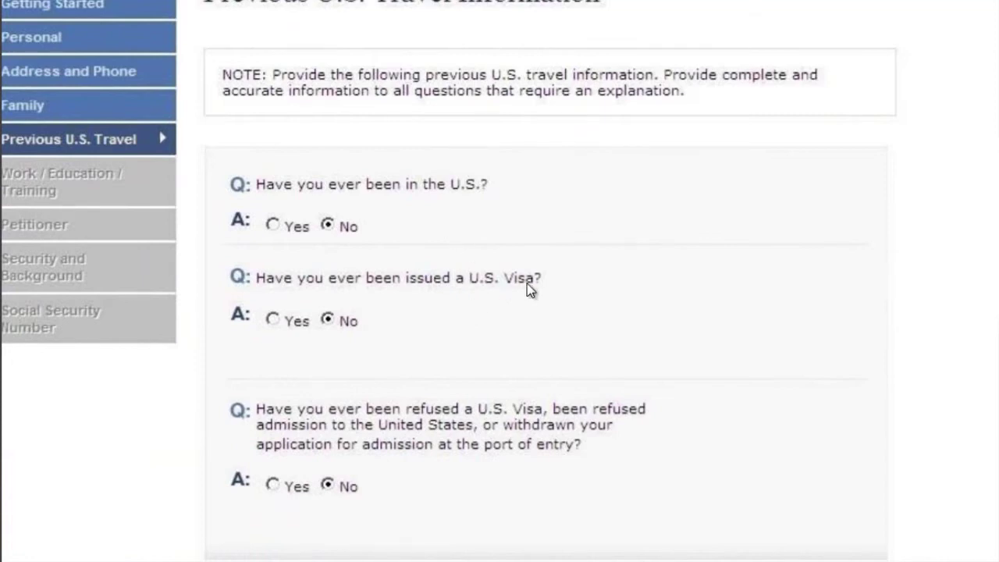
scroll(527, 287, "down", 3)
scroll(530, 291, "down", 4)
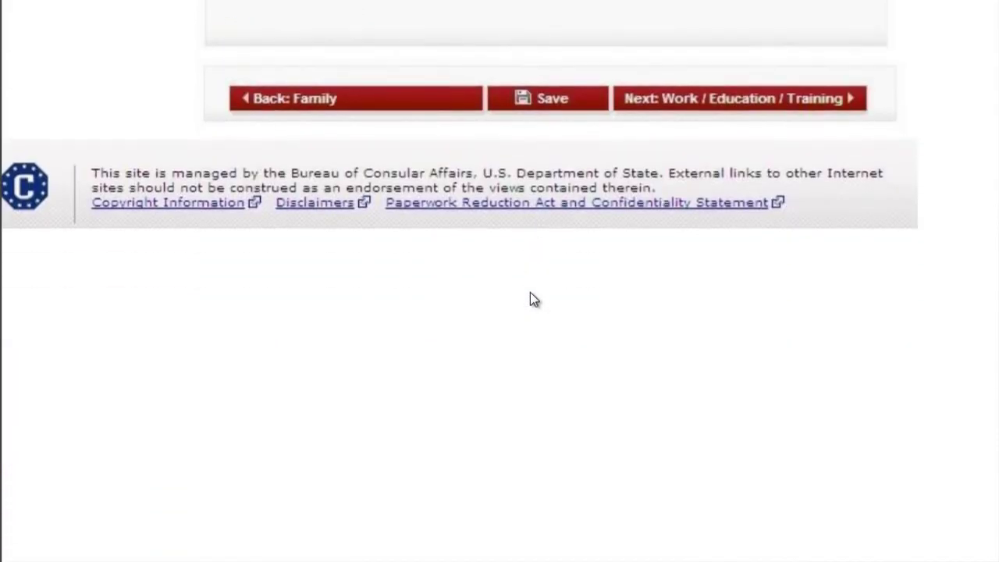
Examine the Previous U.S. Travel Information page answered Yes, including the fields for U.S. visits and the last issued visa
scroll(530, 294, "down", 5)
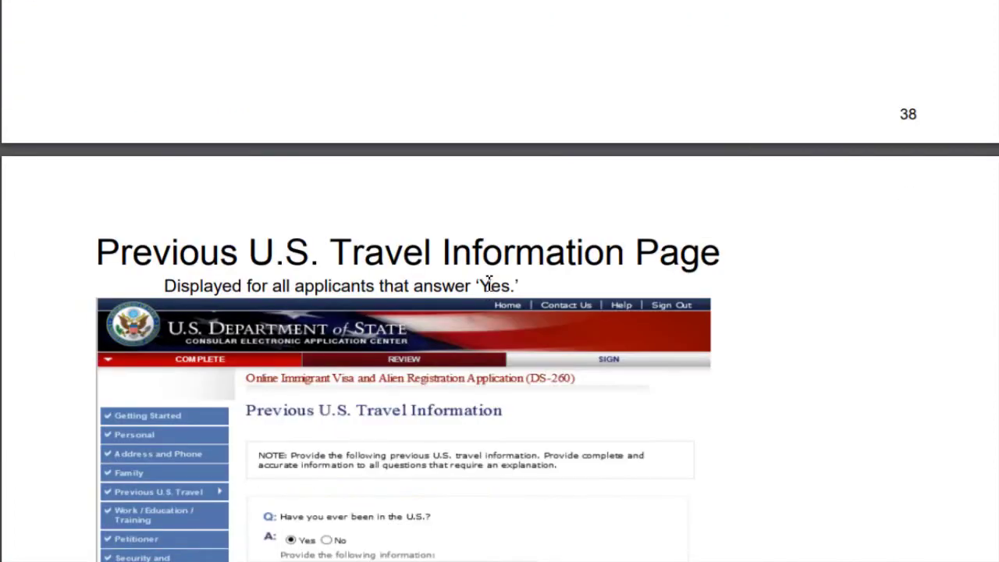
scroll(487, 281, "down", 3)
scroll(486, 282, "down", 5)
scroll(487, 285, "down", 3)
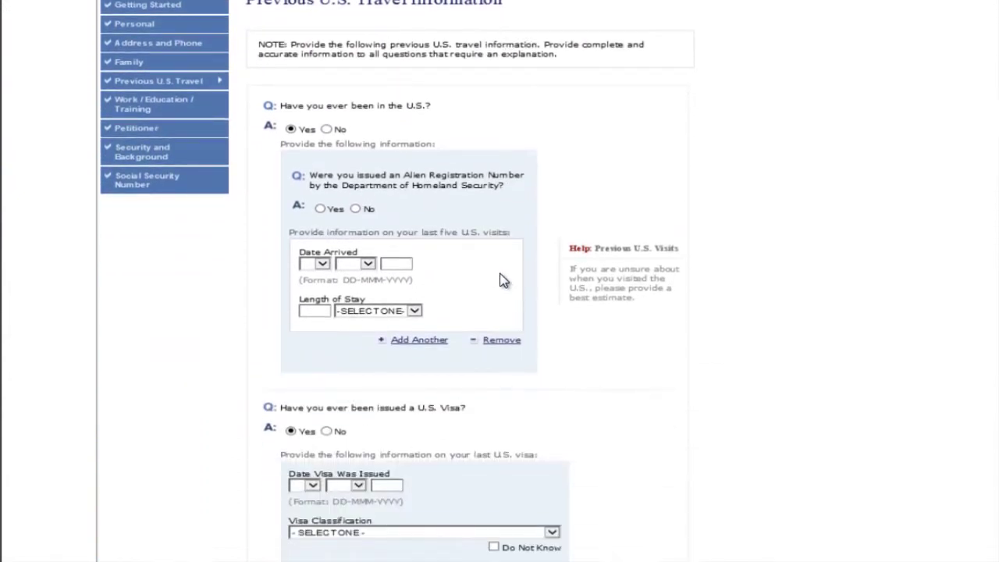
scroll(482, 275, "down", 7)
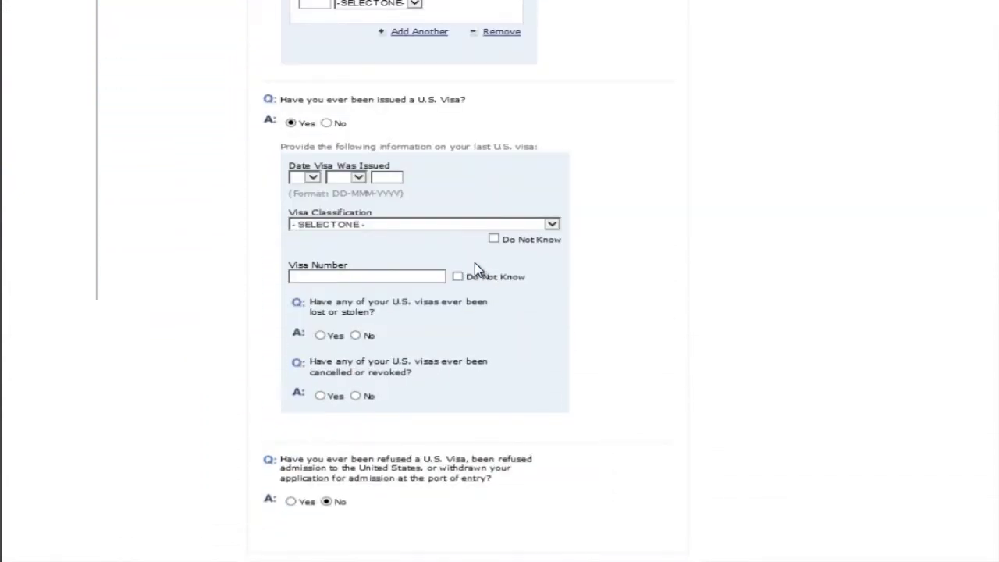
Check the blank Present Work/Education/Training page with its Primary Occupation and intended U.S. occupation fields
scroll(475, 262, "down", 12)
scroll(480, 271, "down", 6)
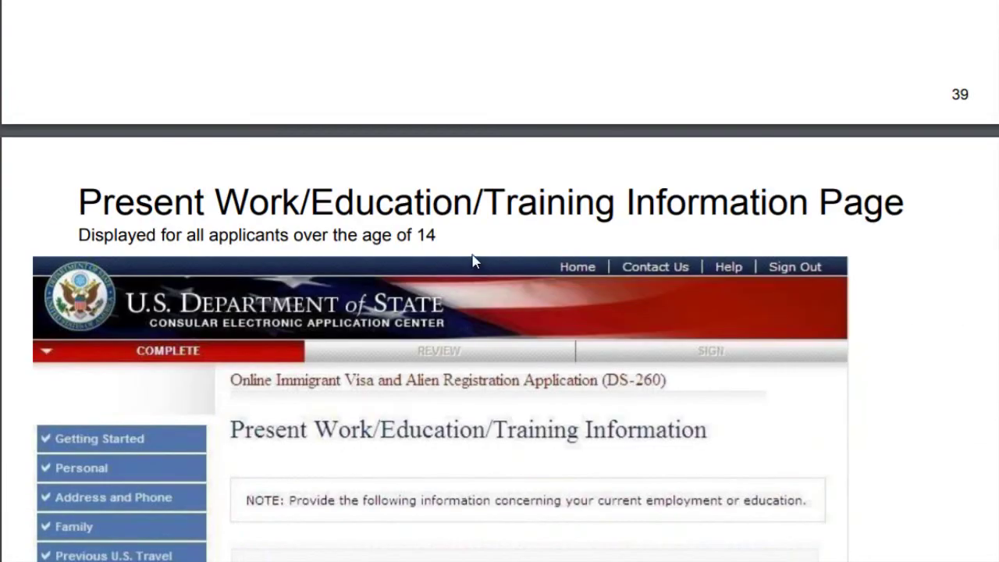
scroll(473, 261, "down", 5)
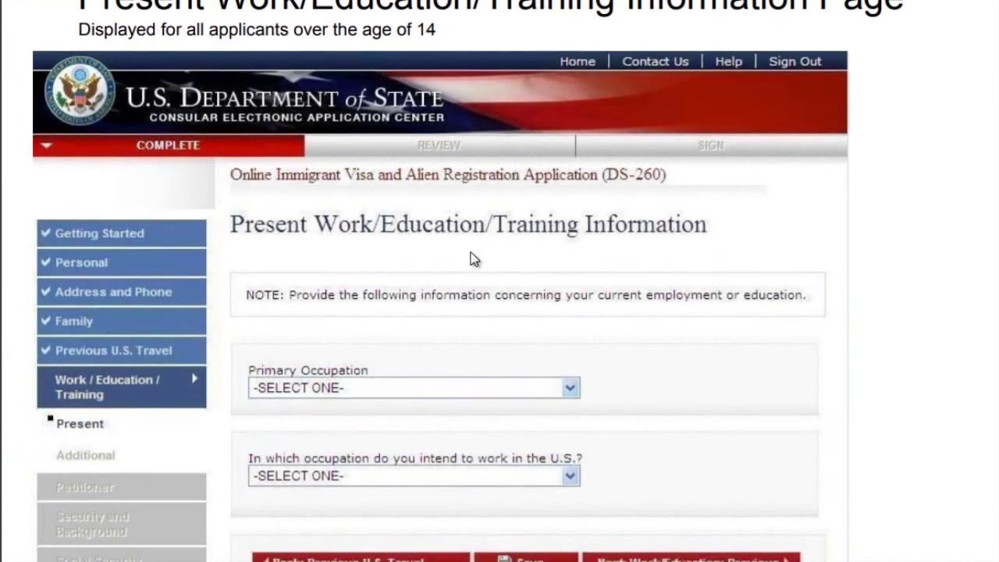
scroll(466, 252, "down", 3)
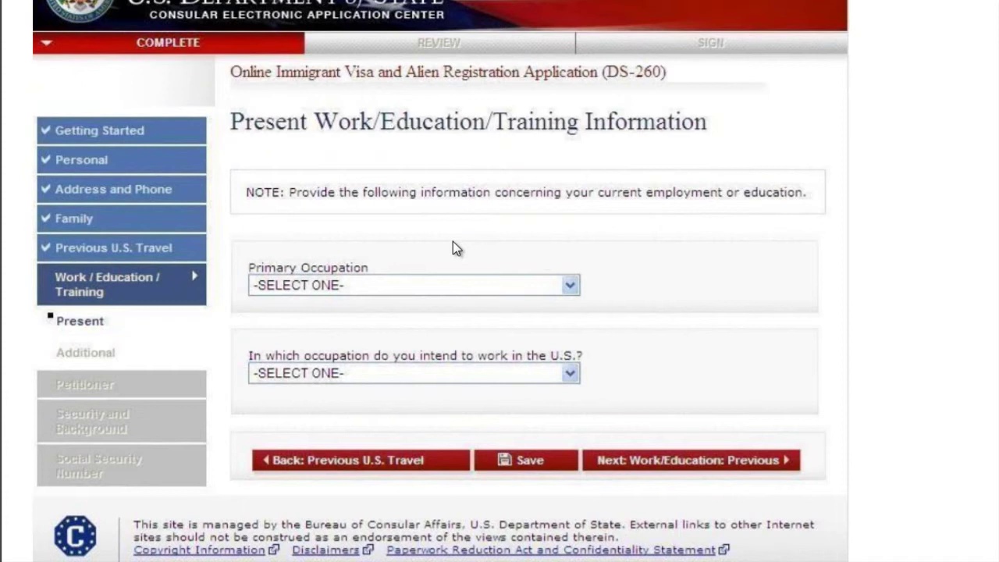
scroll(452, 242, "down", 3)
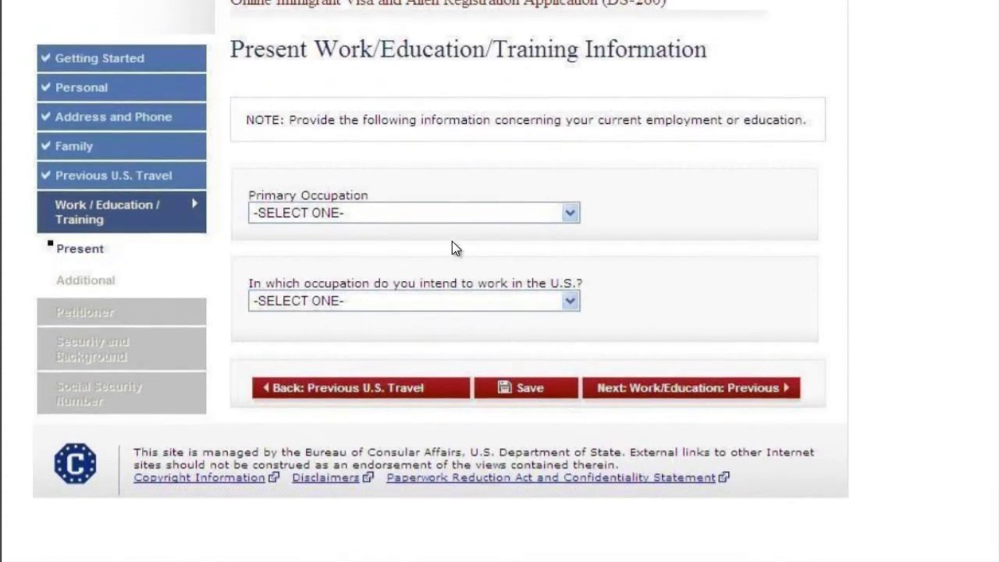
scroll(451, 241, "down", 12)
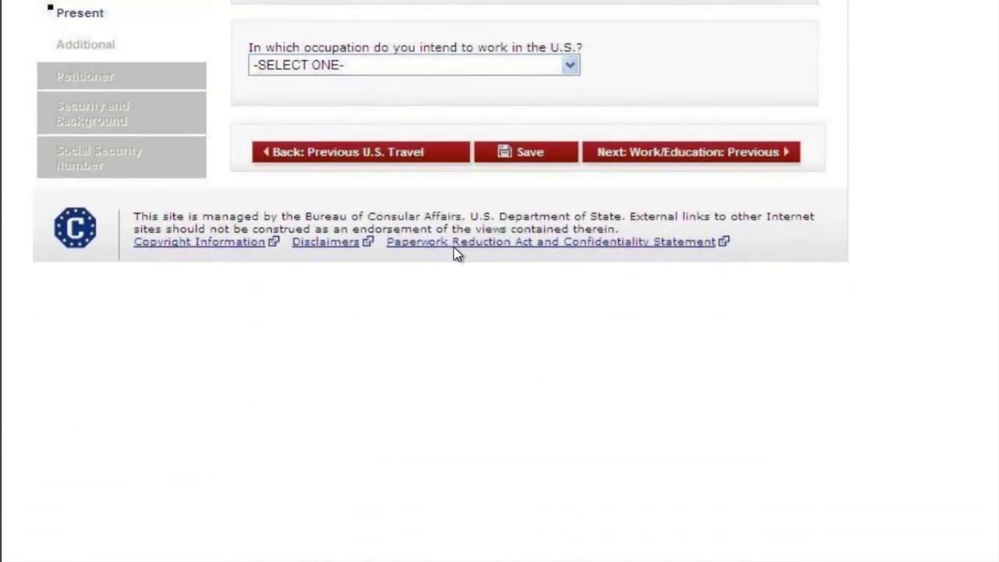
Review the Present Work/Education/Training page with occupation 'Agriculture' and no other occupations, including the employer or school name and address fields
scroll(480, 277, "down", 12)
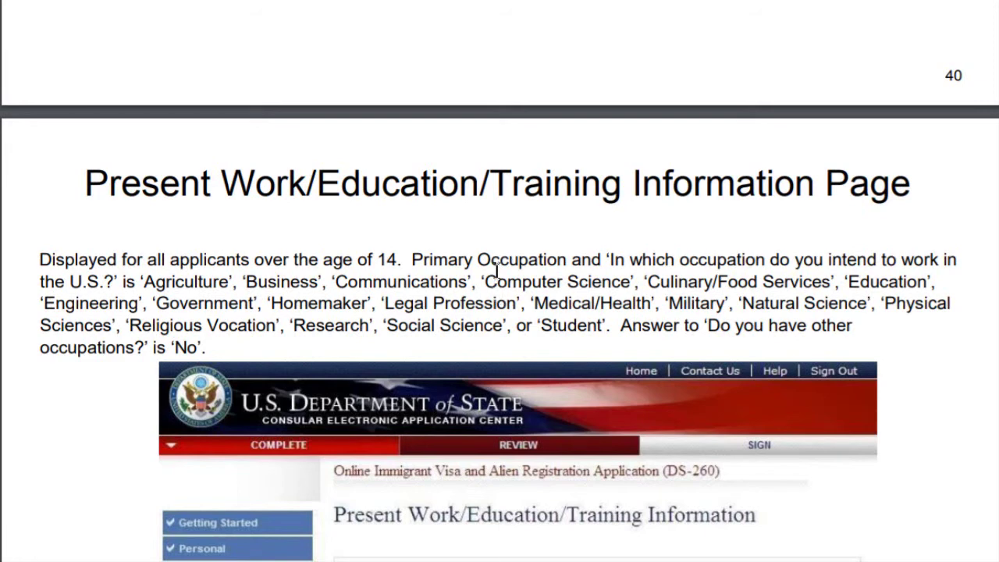
scroll(496, 270, "down", 3)
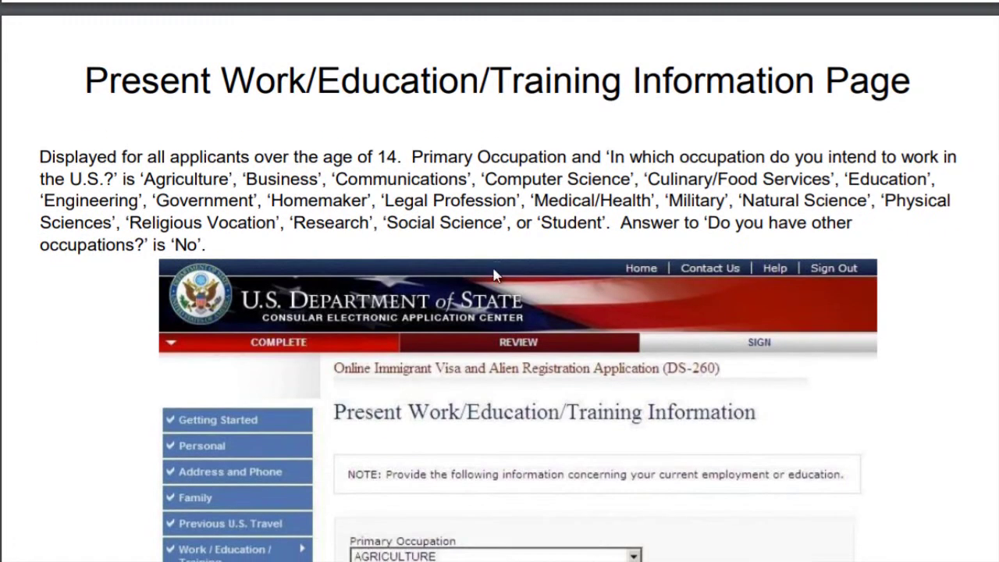
scroll(484, 262, "down", 9)
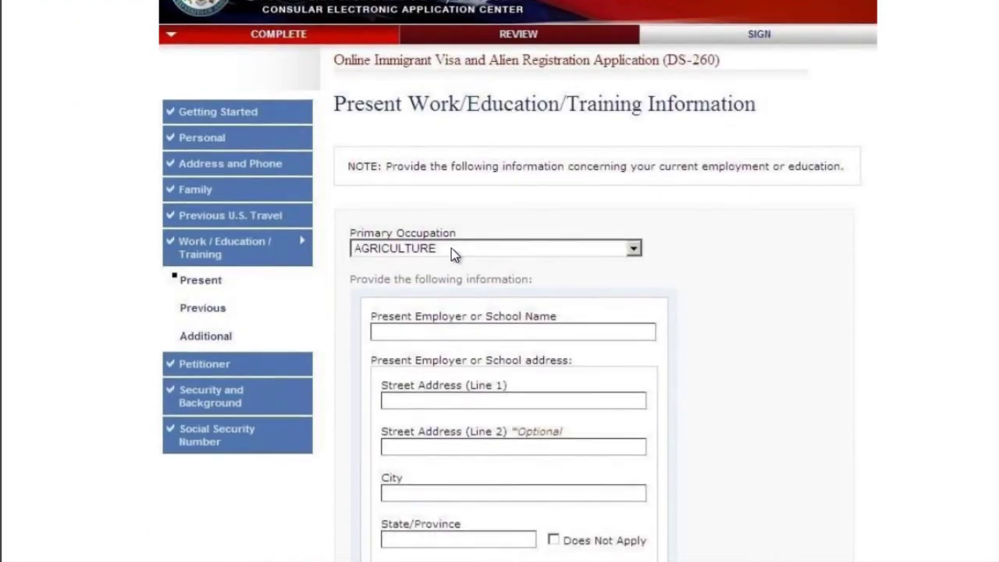
scroll(464, 269, "down", 6)
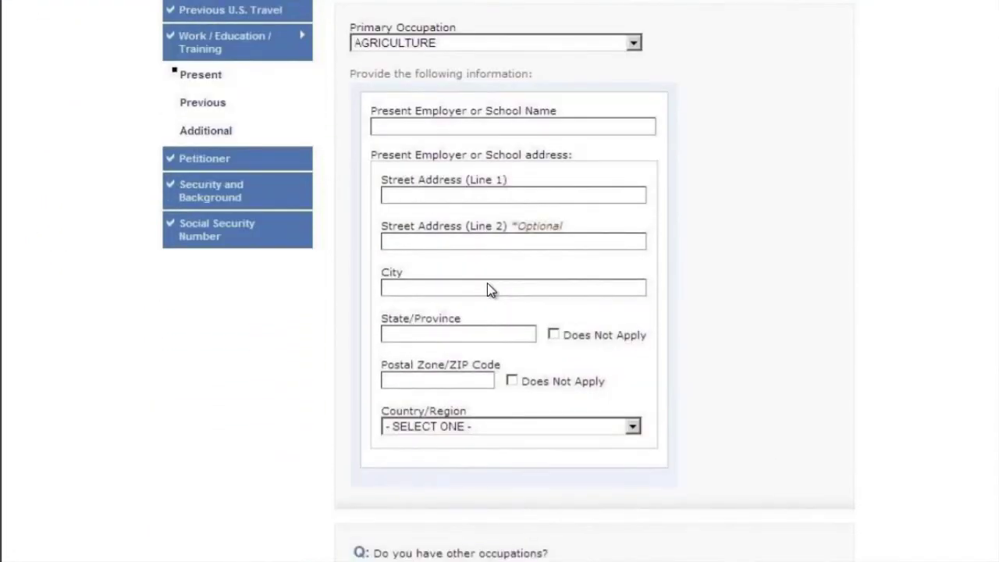
scroll(487, 287, "down", 6)
scroll(493, 291, "down", 9)
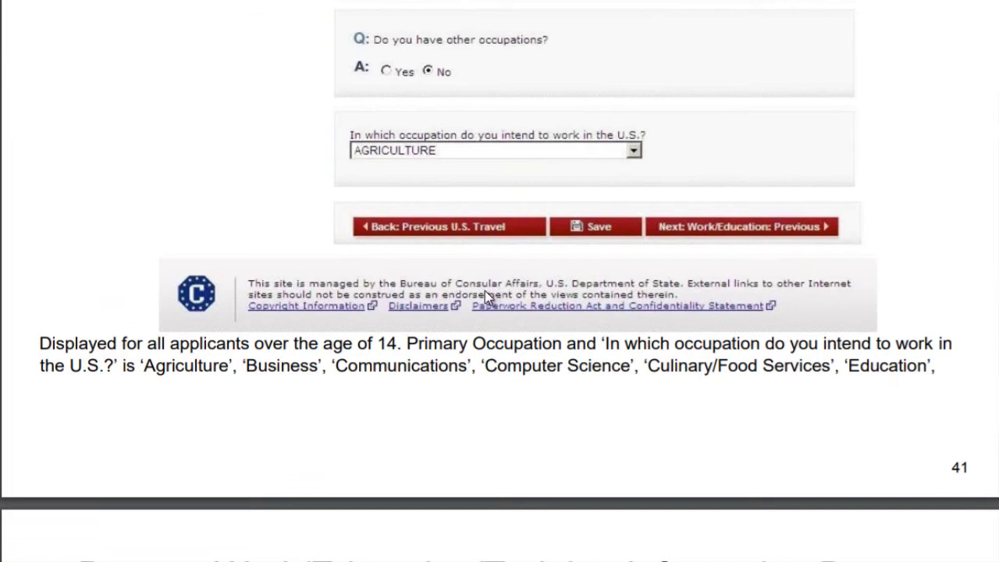
Look through the Present Work/Education/Training page variant answered Yes to other occupations, down to the intended U.S. occupation
scroll(485, 290, "down", 5)
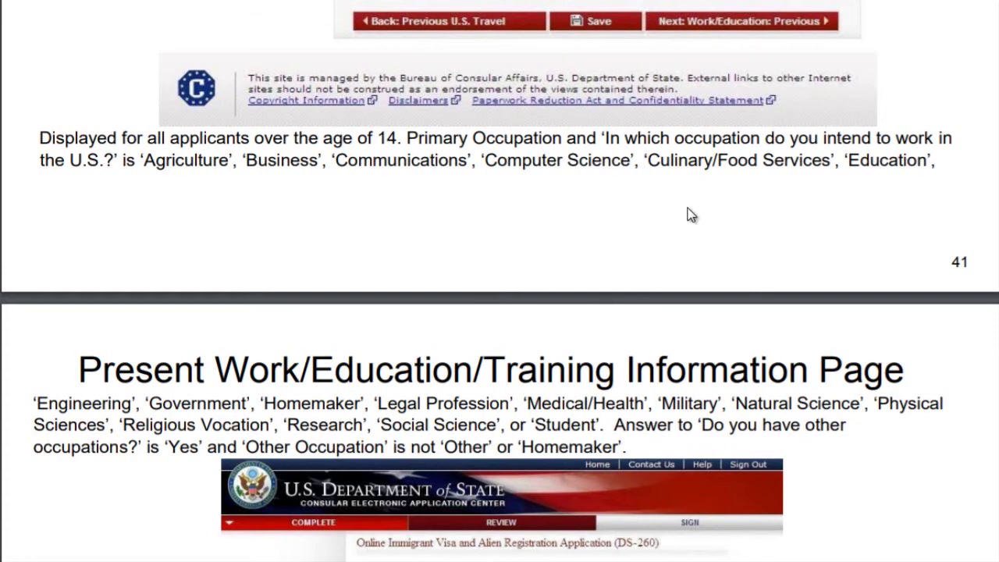
scroll(690, 214, "down", 2)
scroll(703, 213, "down", 1)
scroll(702, 213, "down", 5)
scroll(691, 232, "down", 4)
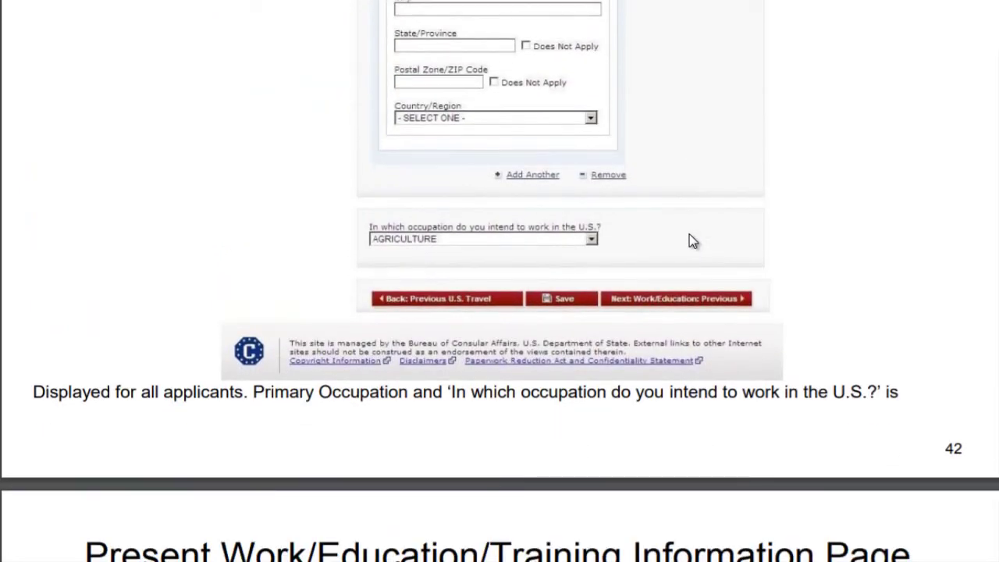
Review the Present Work/Education/Training page variant with other occupations answered Yes and Other Occupation 'Homemaker', down to the intended U.S. occupation
scroll(689, 240, "down", 1)
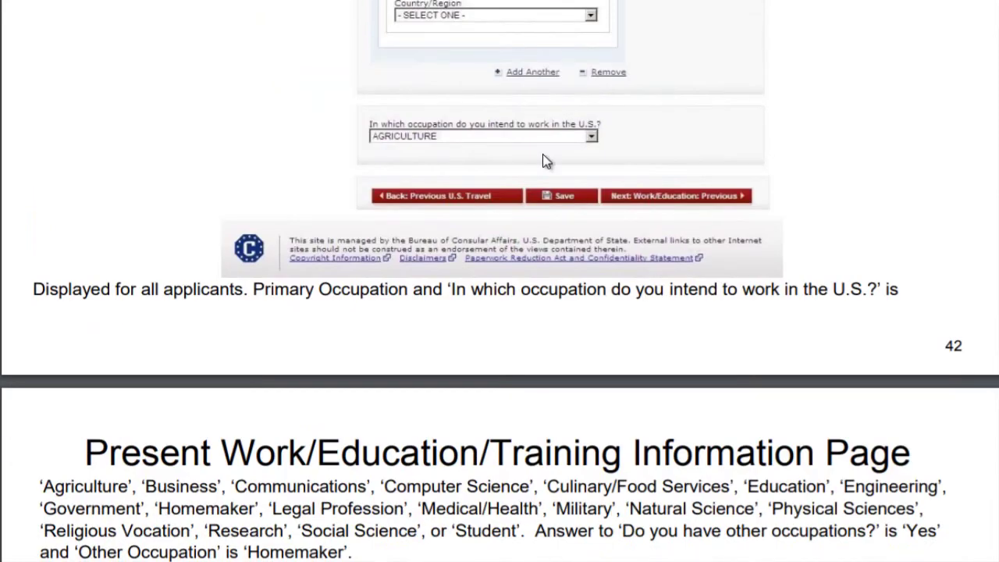
scroll(523, 182, "down", 1)
scroll(523, 182, "down", 5)
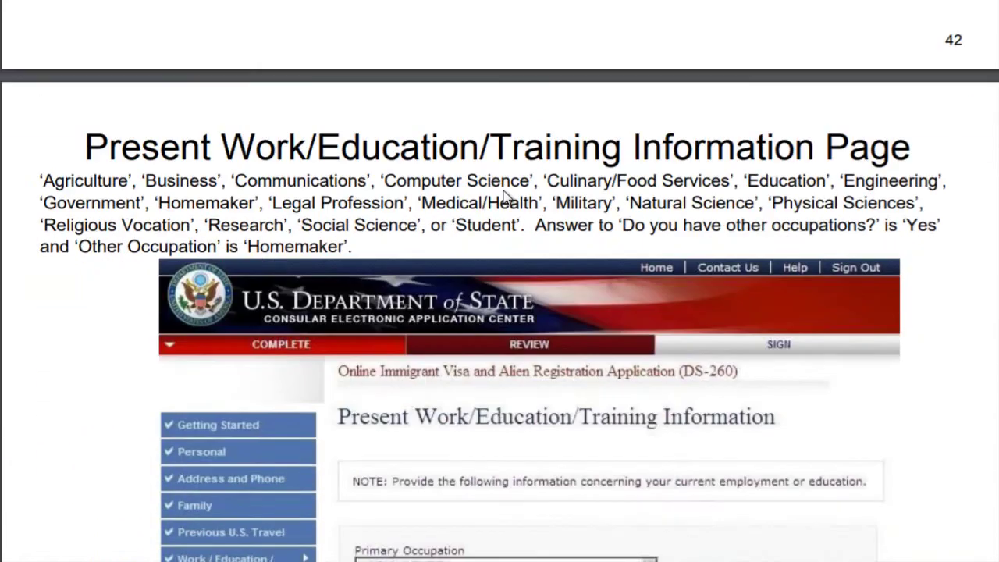
scroll(481, 194, "down", 1)
scroll(482, 194, "down", 2)
scroll(481, 195, "down", 1)
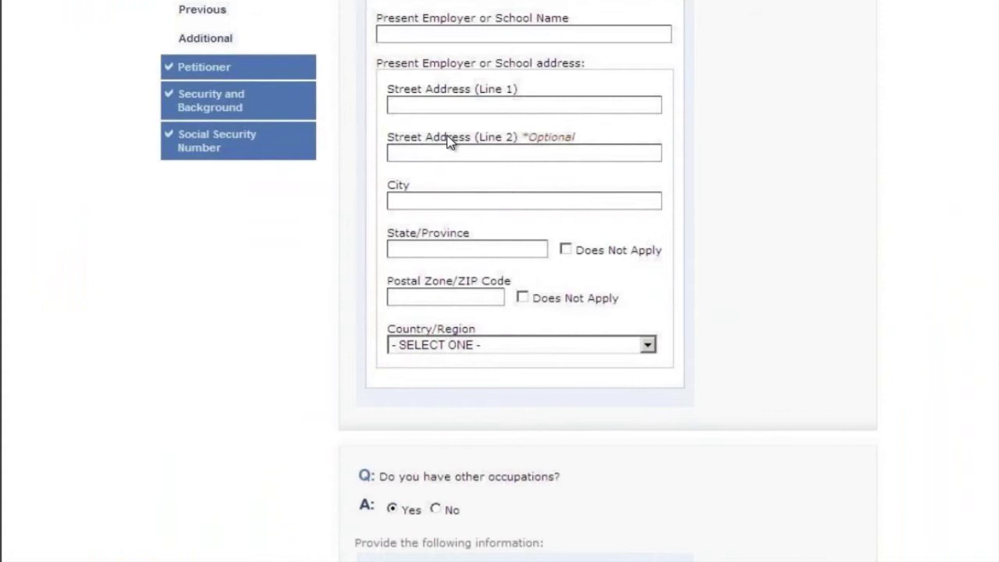
scroll(448, 137, "down", 4)
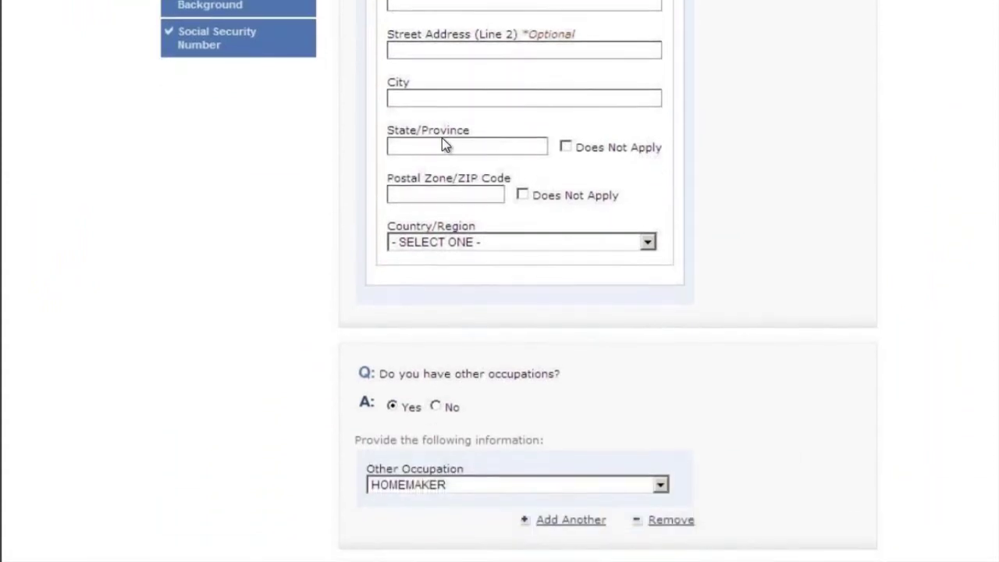
scroll(451, 164, "down", 1)
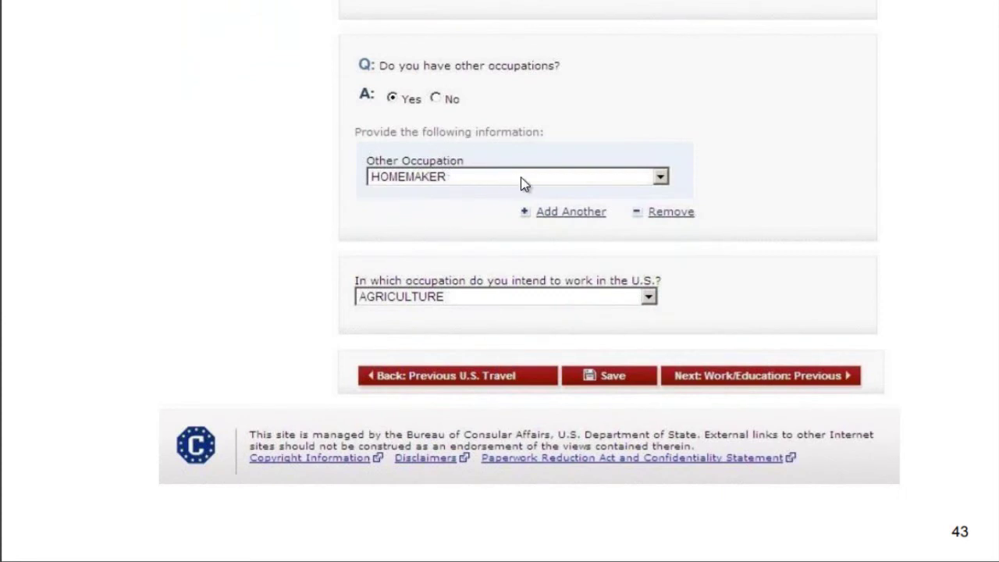
Examine the Present Work/Education/Training page variant with Primary Occupation 'Other', including the Specify Other and employer or school address fields
scroll(525, 195, "down", 2)
scroll(539, 207, "down", 4)
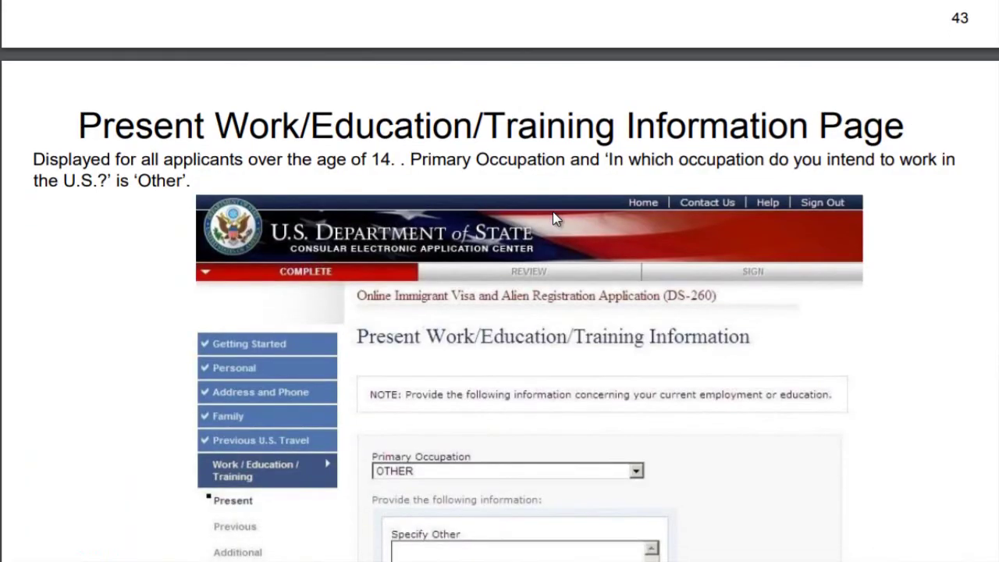
scroll(554, 219, "down", 2)
scroll(549, 237, "down", 1)
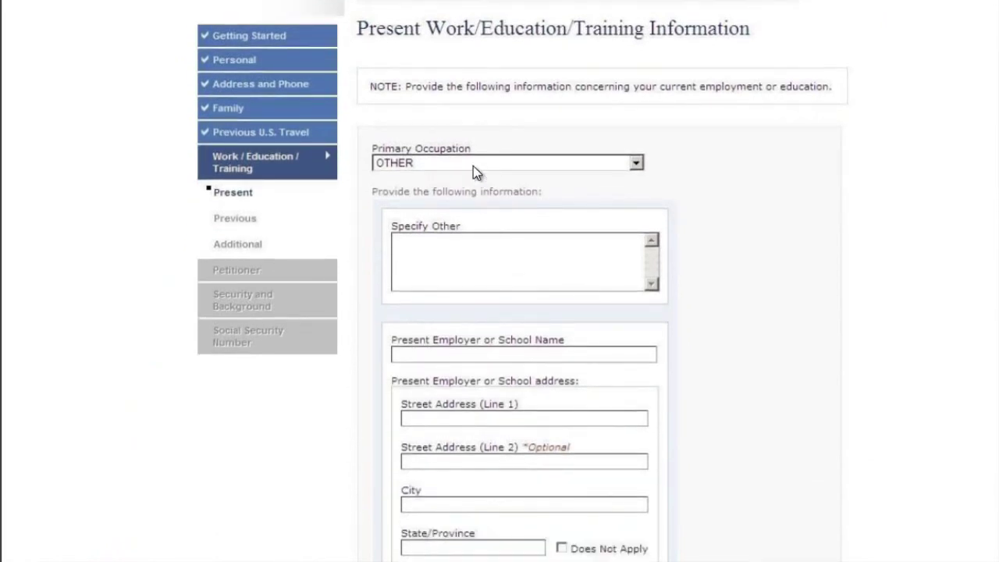
scroll(473, 158, "down", 4)
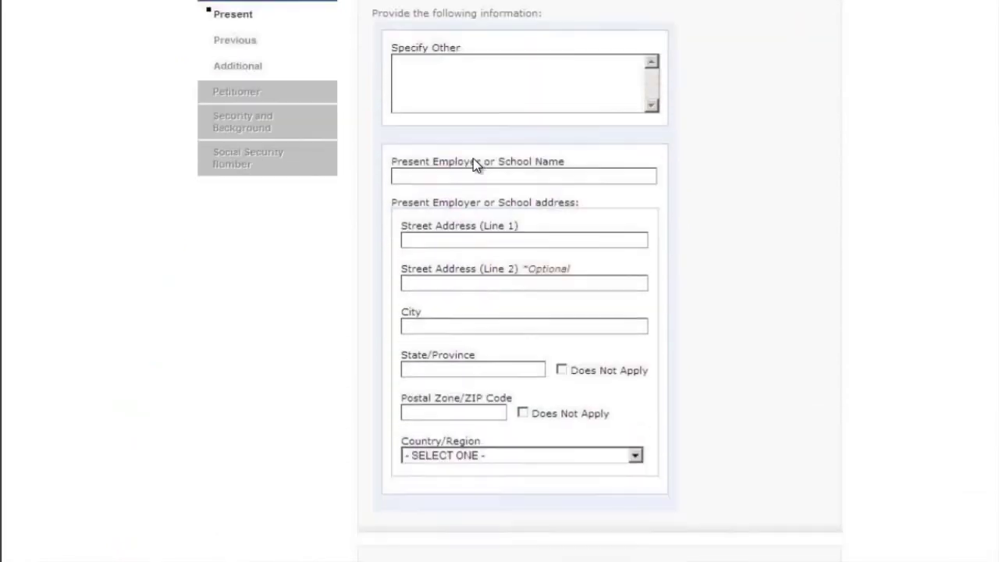
Look over the Present Work/Education/Training page variant for 'Not Employed', including the Explain fields for the primary and intended U.S. occupations
scroll(473, 159, "down", 9)
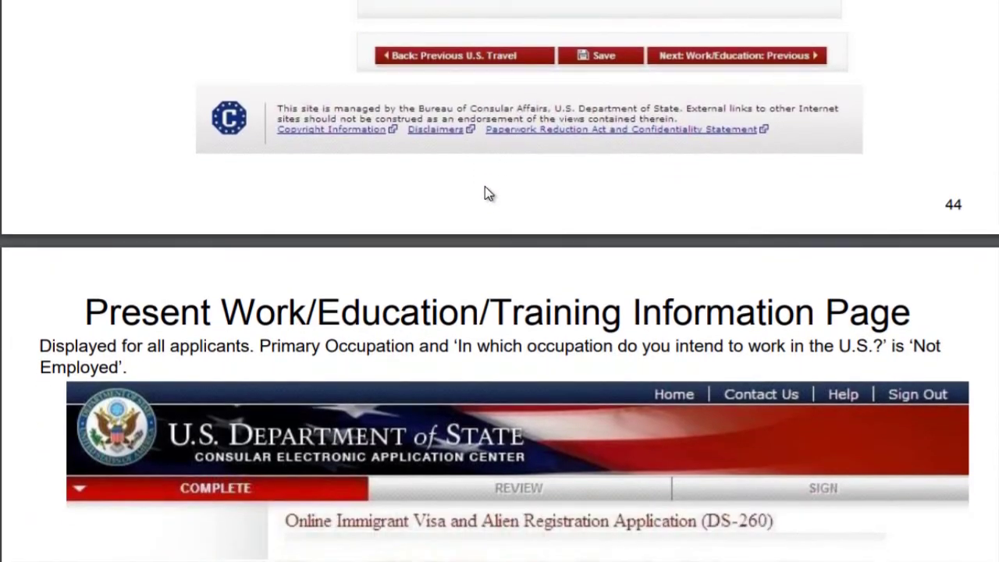
scroll(485, 187, "down", 10)
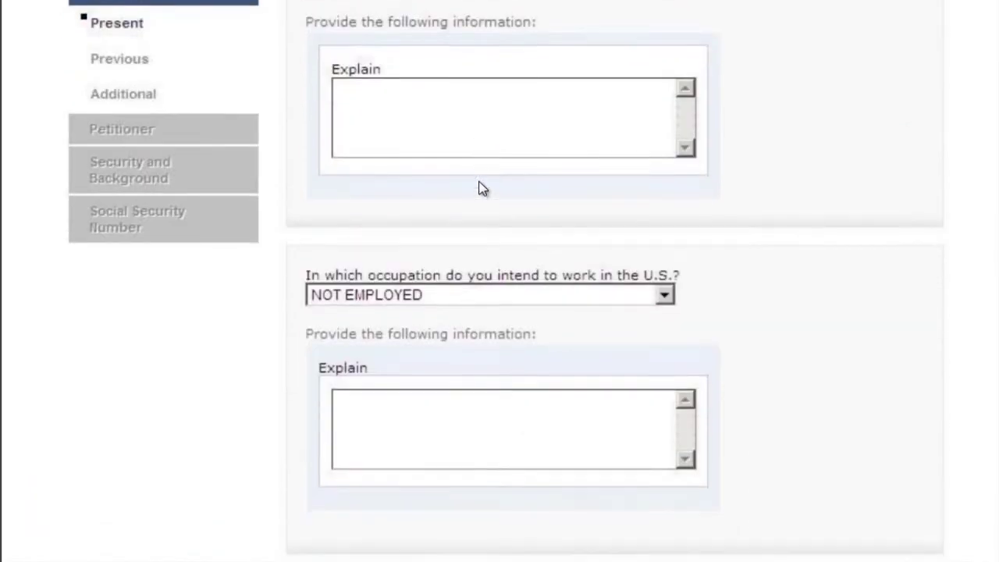
scroll(481, 188, "down", 1)
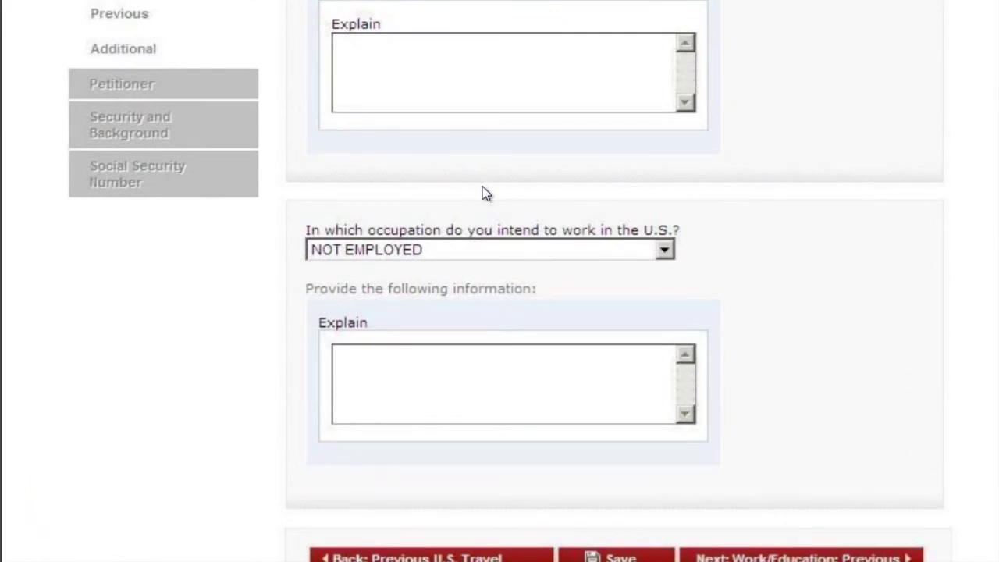
scroll(430, 253, "down", 4)
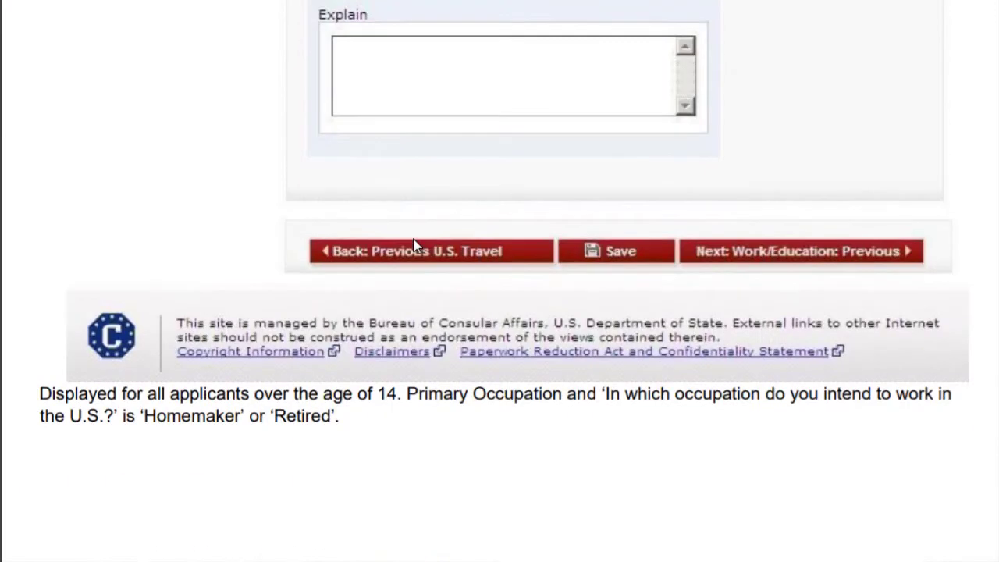
scroll(414, 244, "down", 1)
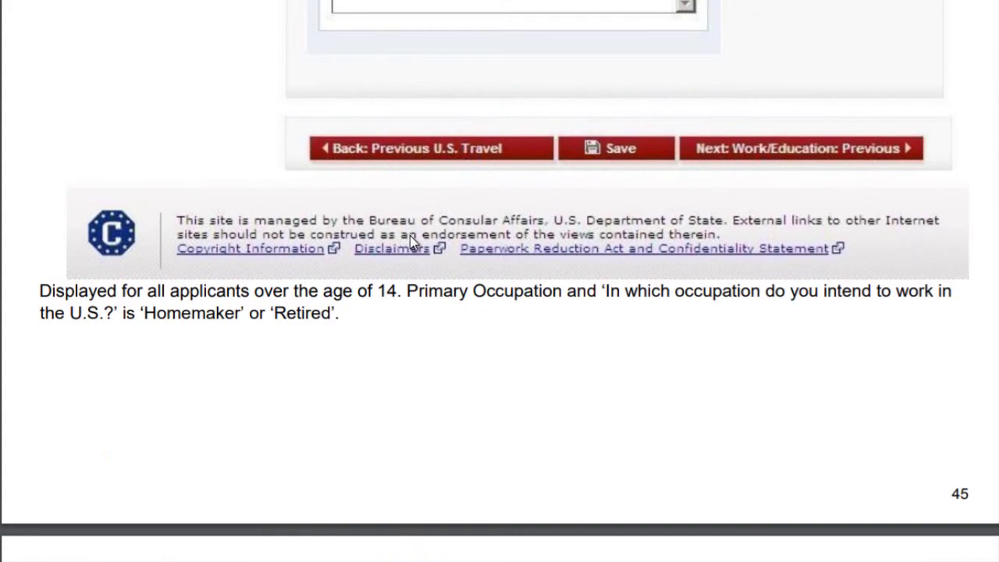
Check the 'Homemaker' or 'Retired' variants of the Present Work/Education/Training page, including the other occupations question
scroll(409, 234, "down", 7)
scroll(403, 243, "down", 5)
scroll(399, 237, "down", 7)
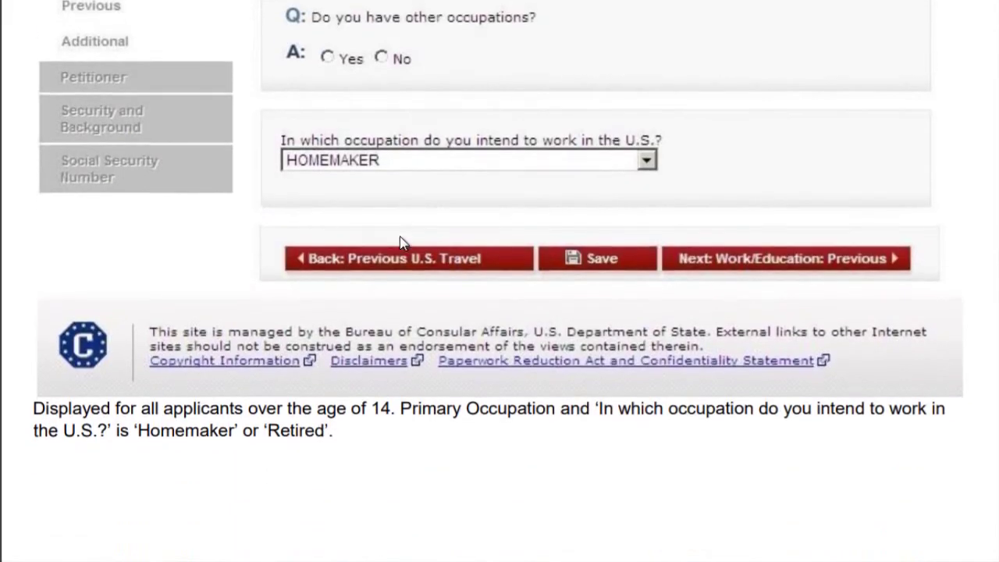
scroll(408, 242, "down", 5)
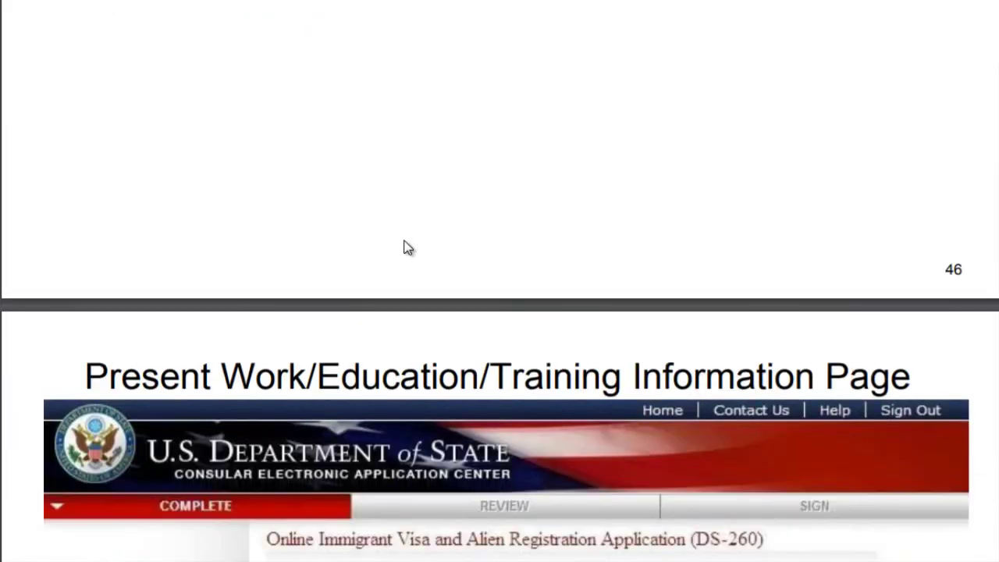
scroll(407, 245, "down", 9)
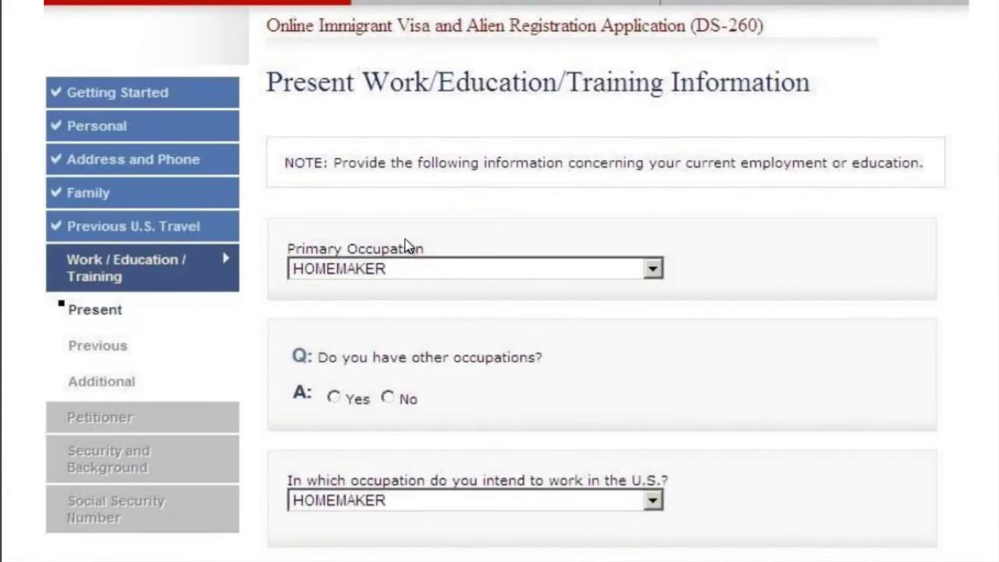
Review the Diversity Visa principal applicant's Present Work page with no other occupations, including the training requirement, job title, duties and employment date fields
scroll(405, 240, "down", 7)
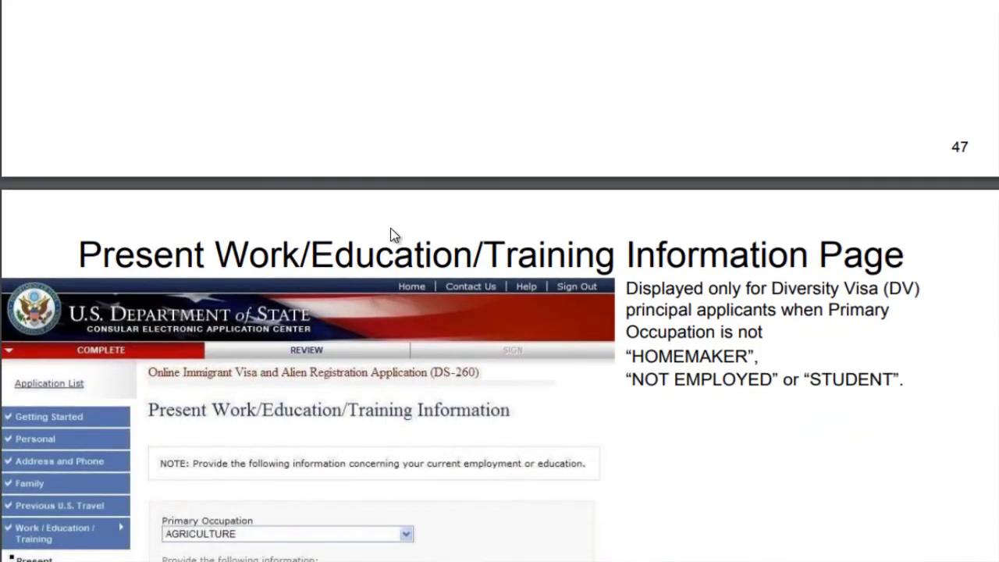
scroll(394, 234, "down", 5)
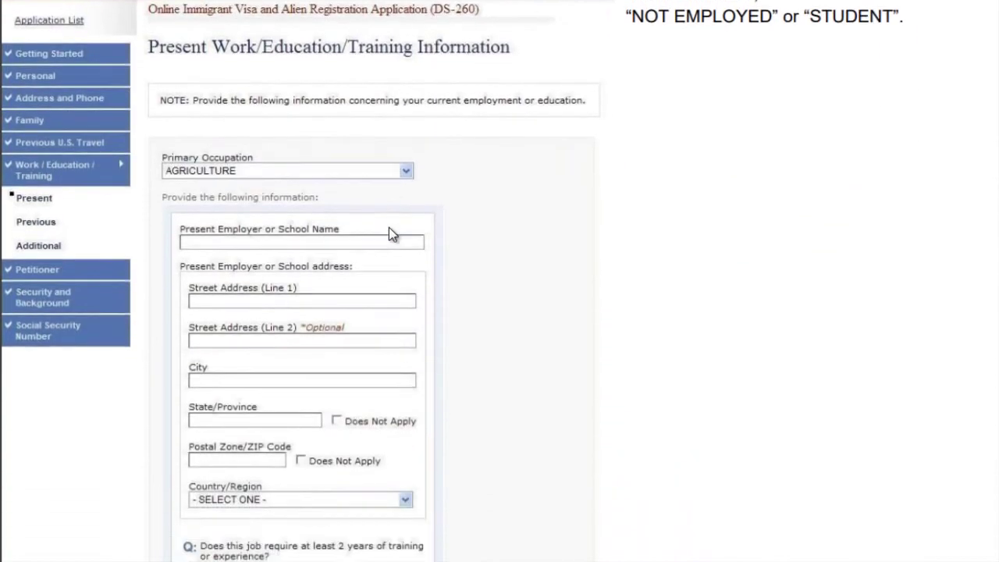
scroll(388, 228, "down", 8)
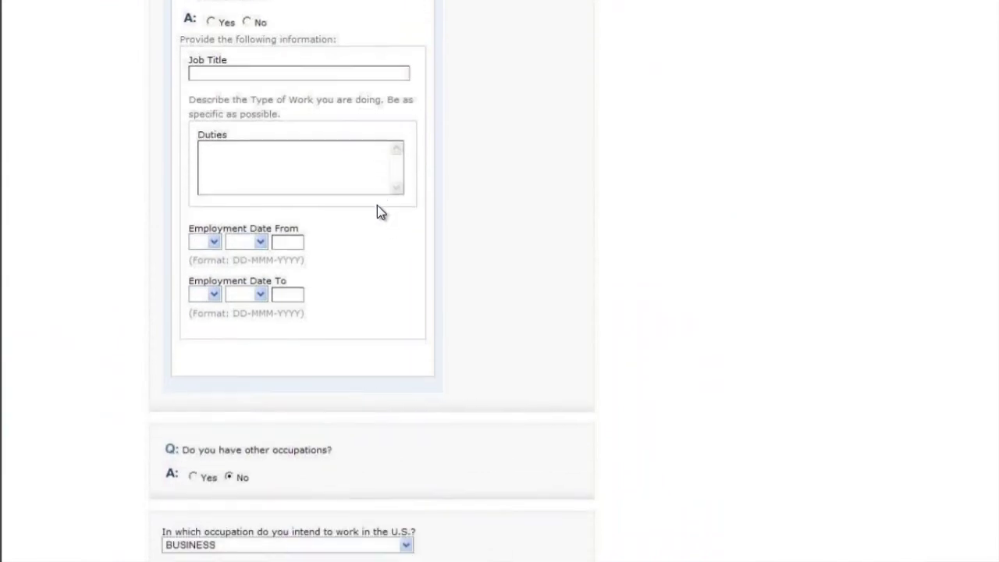
Look through the Diversity Visa variants of the Present Work page answered Yes to other occupations, including Other Occupation 'OTHER'
scroll(446, 216, "down", 12)
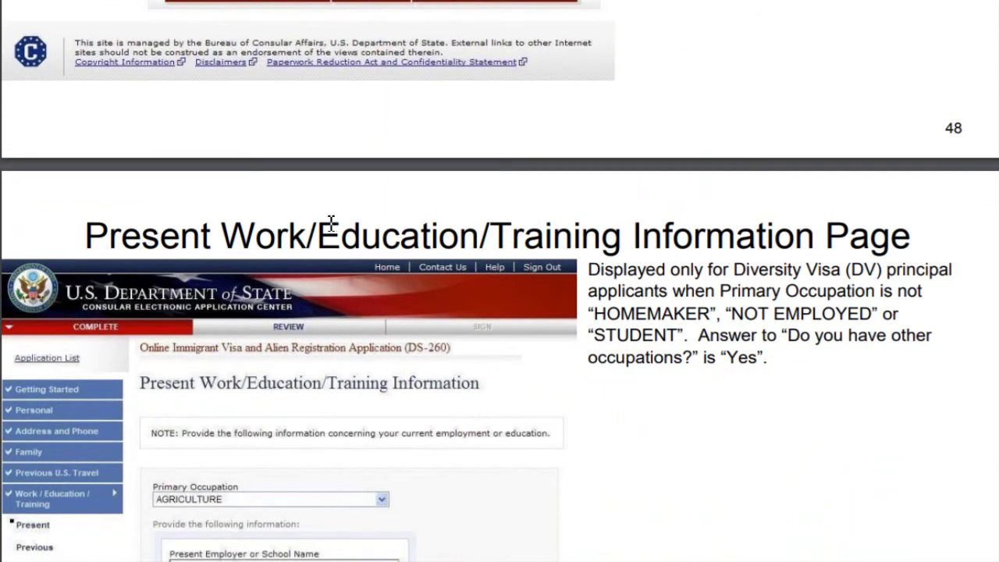
scroll(331, 224, "down", 6)
scroll(419, 275, "down", 8)
scroll(306, 351, "down", 10)
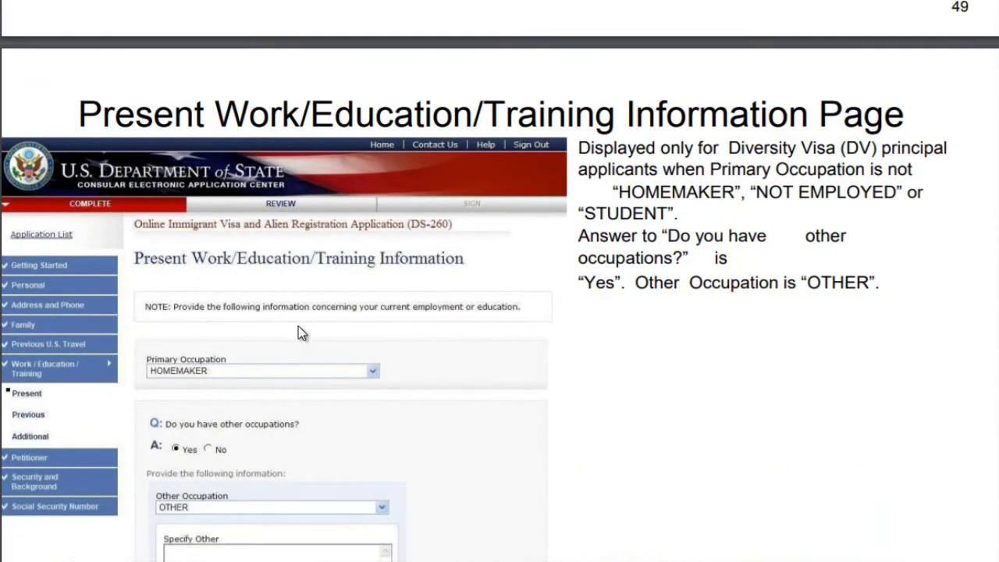
scroll(298, 326, "down", 8)
Read the display criteria for the Previous Work/Education/Training page and examine its version with both questions answered No
scroll(288, 322, "down", 11)
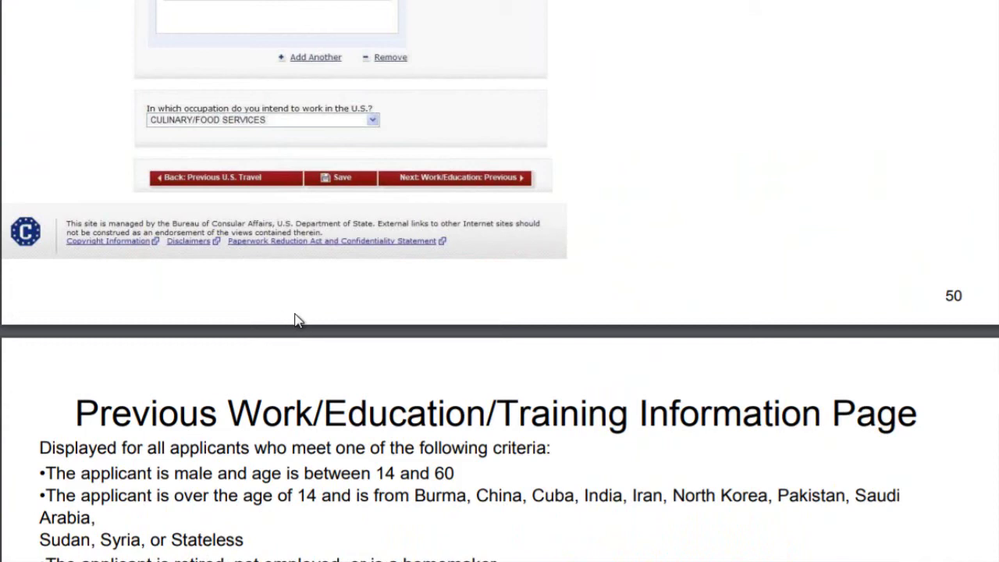
scroll(301, 321, "down", 2)
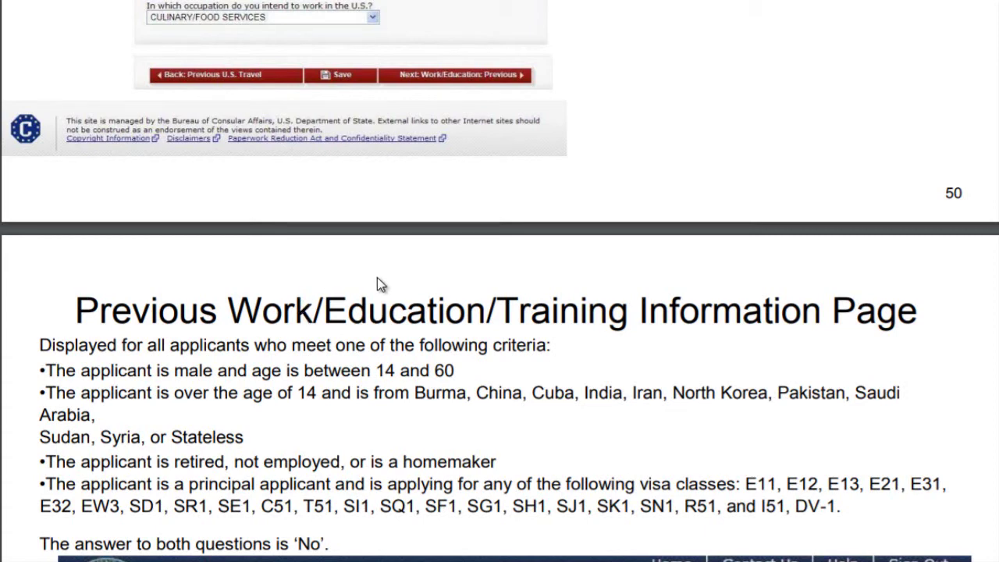
scroll(409, 313, "down", 5)
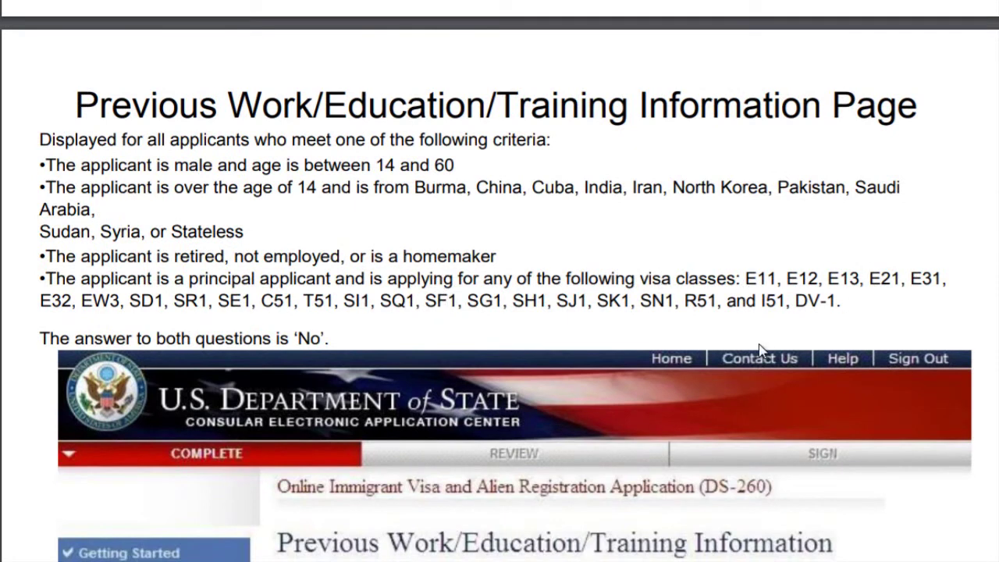
scroll(704, 347, "down", 3)
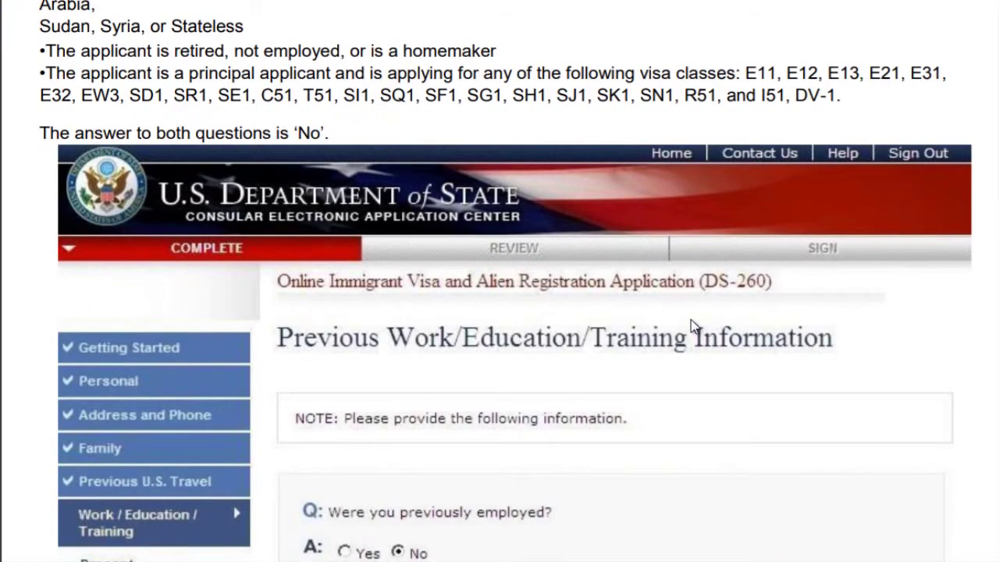
scroll(690, 316, "down", 2)
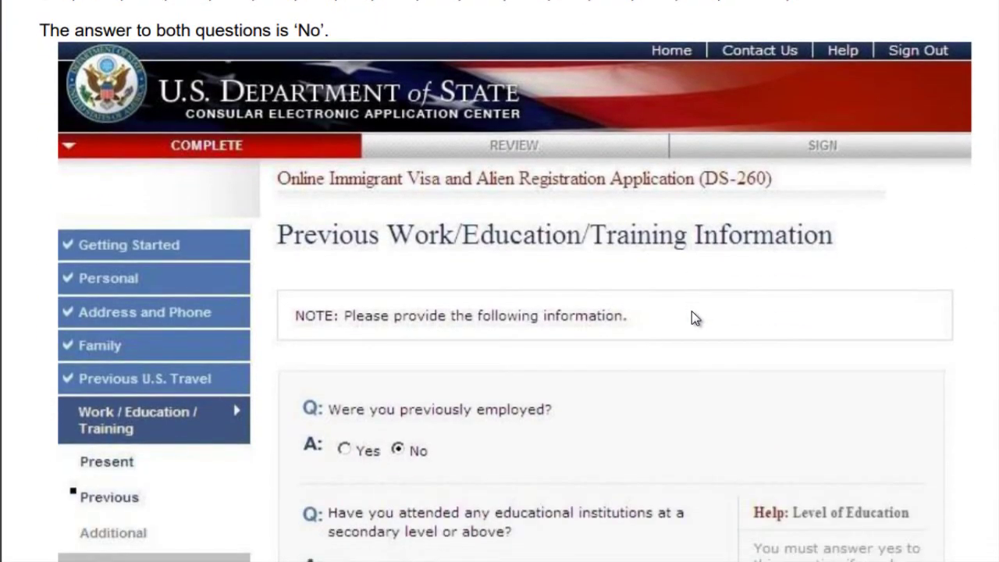
scroll(692, 312, "down", 2)
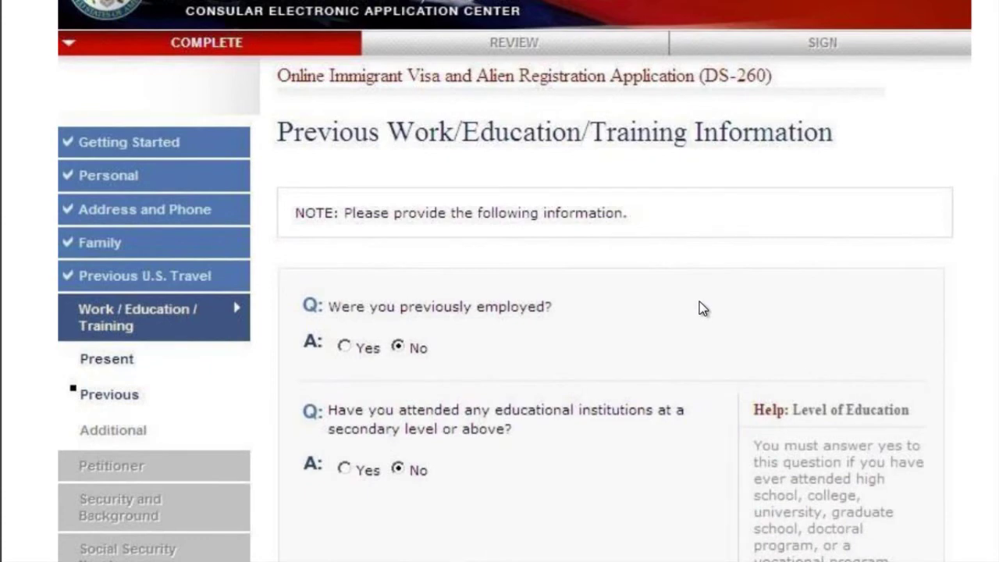
scroll(700, 303, "down", 3)
scroll(700, 303, "down", 3)
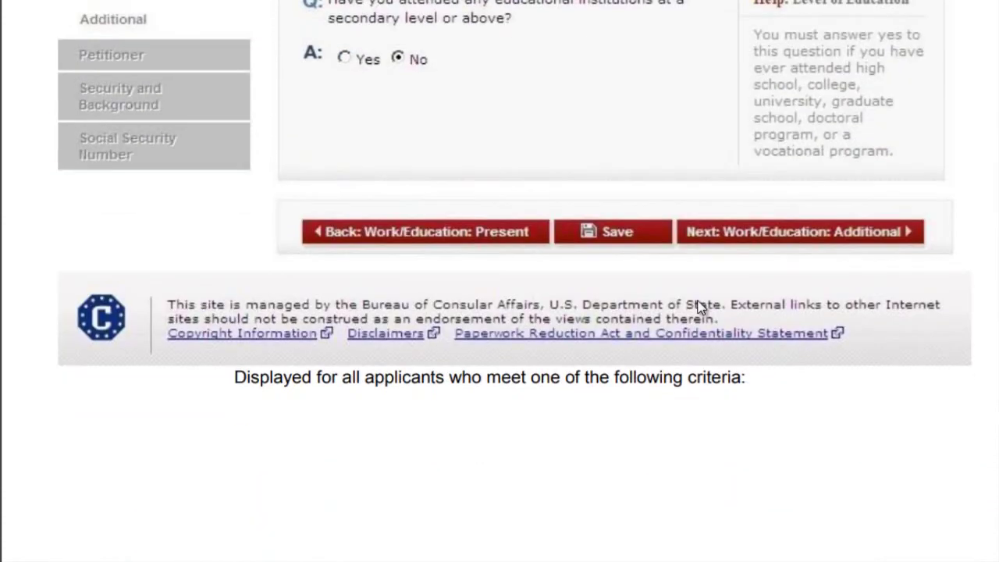
Examine the Previous Work/Education/Training page with both questions answered Yes, covering the previous employer and educational institution fields
scroll(700, 305, "down", 5)
scroll(699, 308, "down", 5)
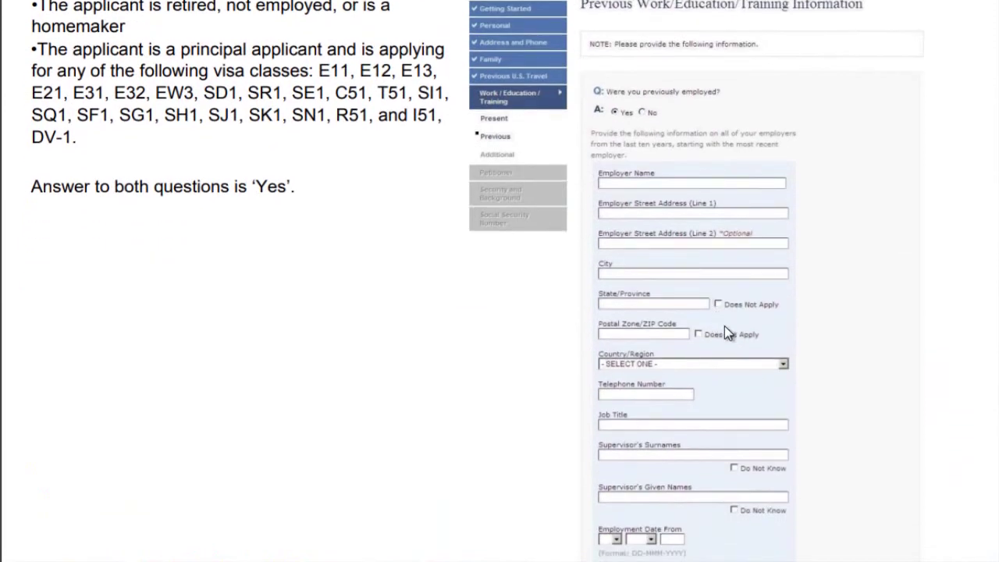
scroll(724, 326, "down", 3)
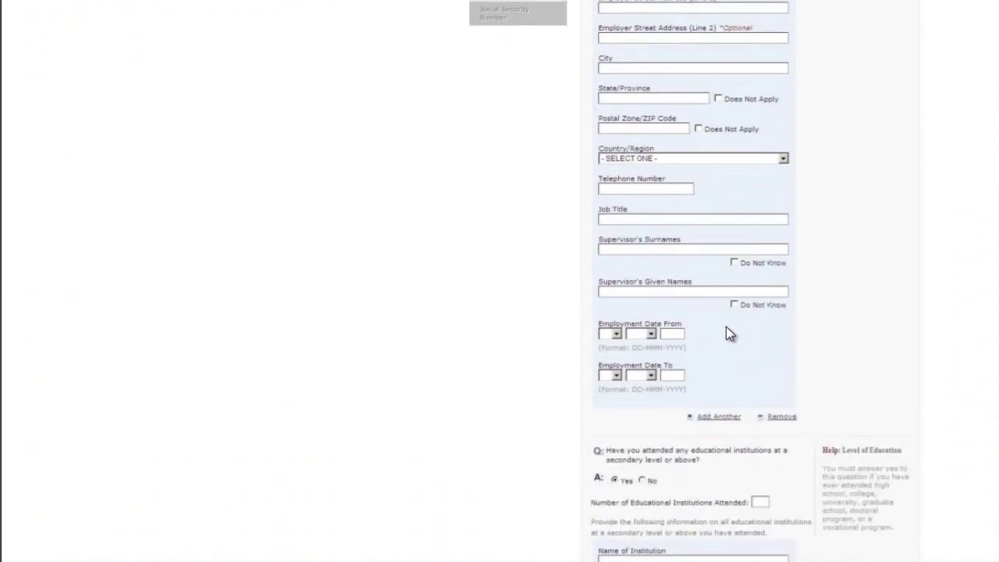
scroll(724, 324, "up", 3)
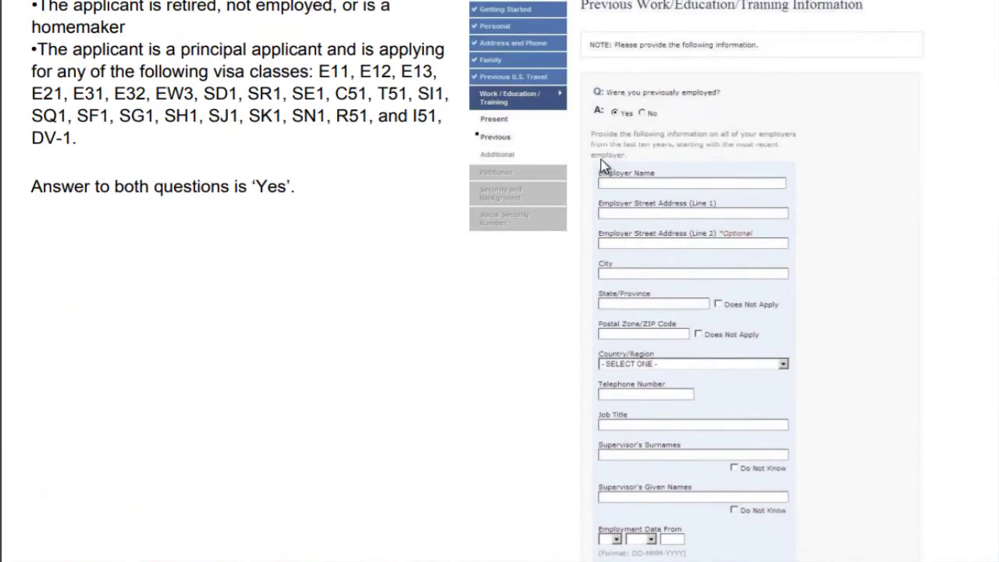
scroll(591, 256, "down", 8)
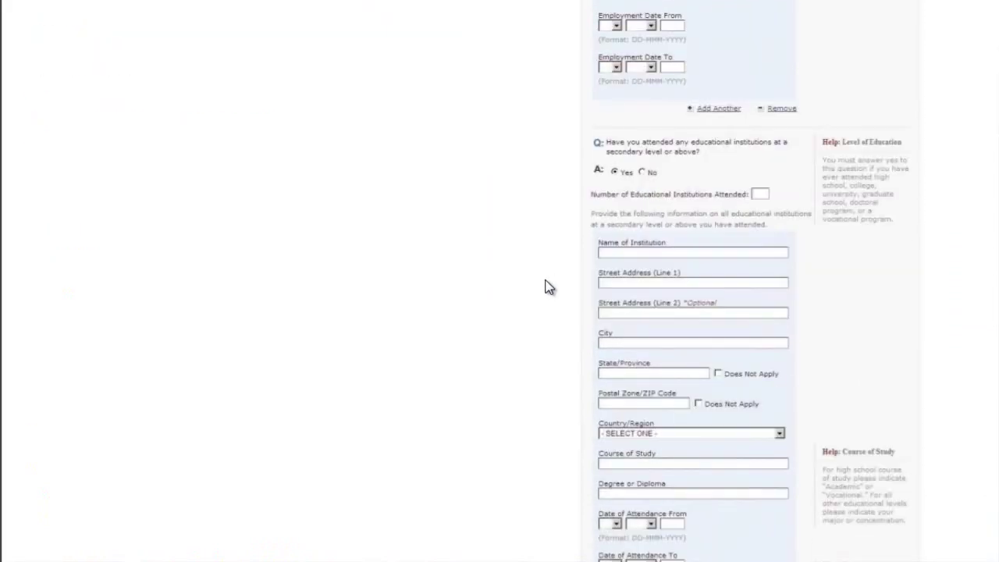
Review the Previous Work/Education/Training page variant for applicants of Afghanistan nationality over age 14, including employment since 1995 and education fields
scroll(538, 359, "down", 9)
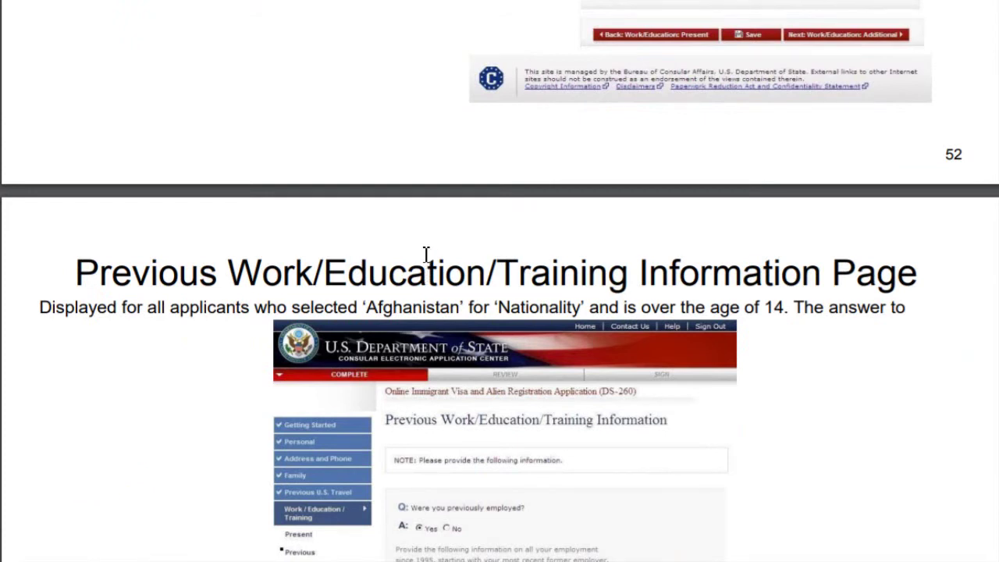
scroll(428, 251, "down", 5)
scroll(428, 251, "down", 12)
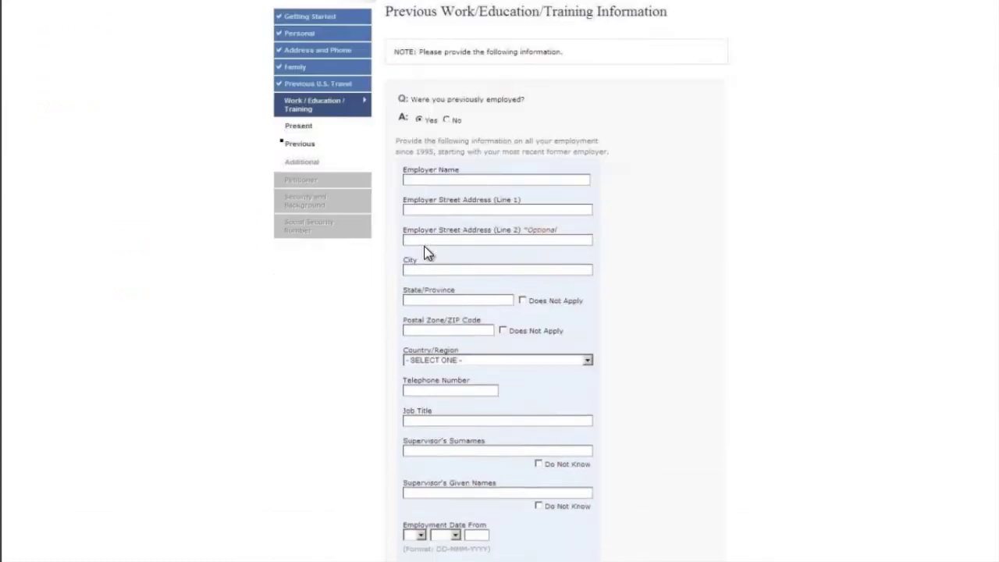
scroll(428, 251, "down", 15)
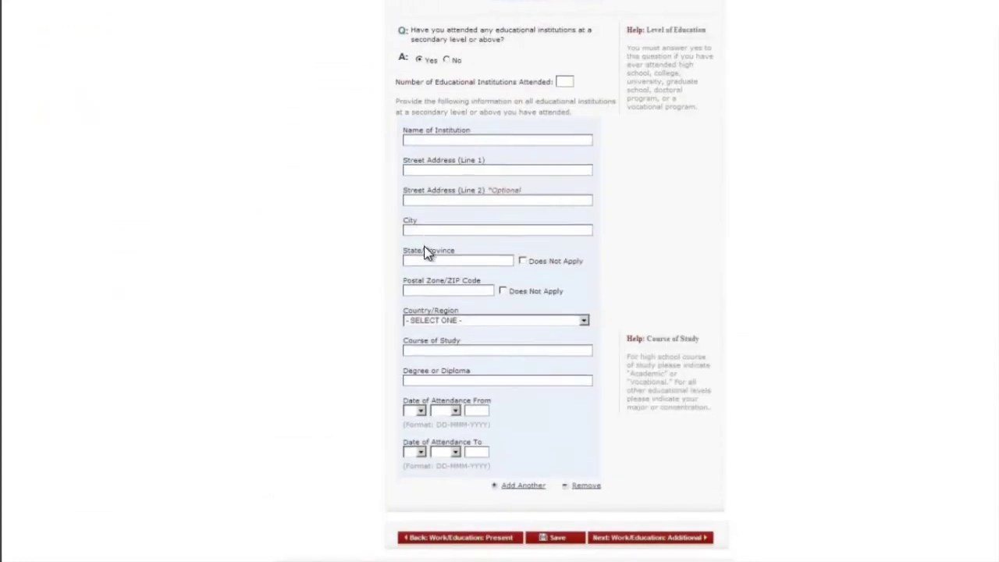
Look through the Previous Work/Education/Training page variant for applicants of Iraq nationality over age 14 with both questions answered Yes
scroll(428, 251, "down", 3)
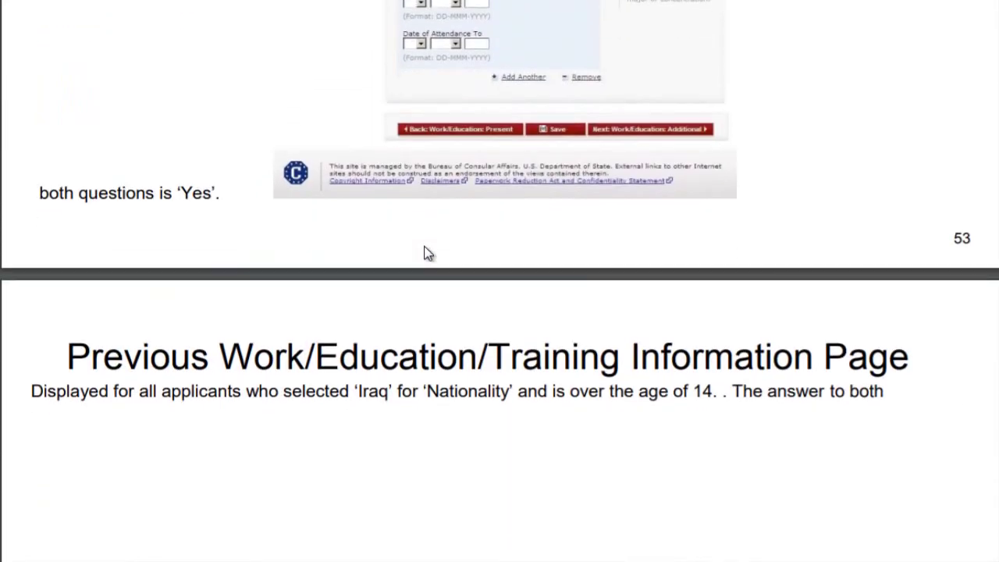
scroll(428, 253, "down", 7)
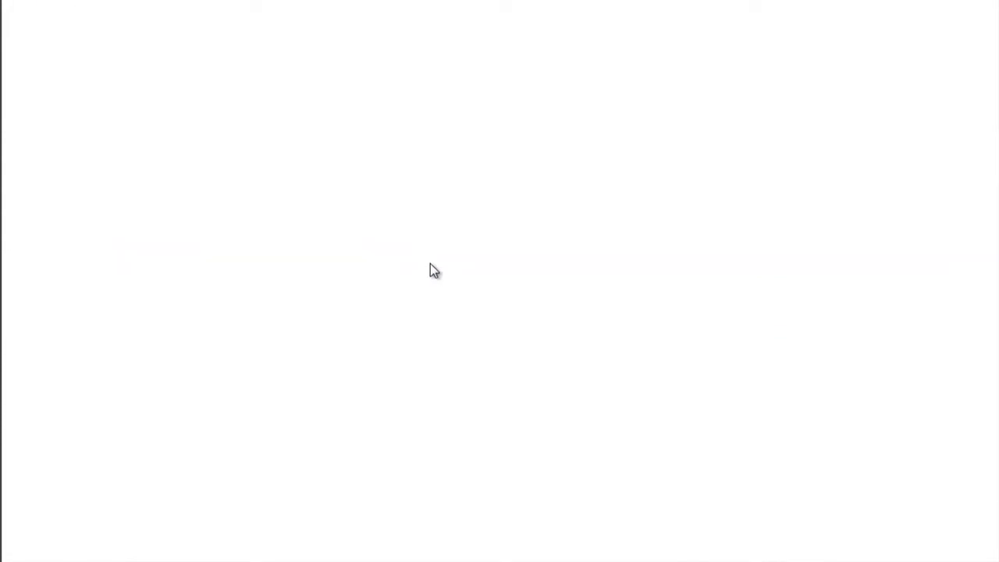
scroll(435, 275, "down", 15)
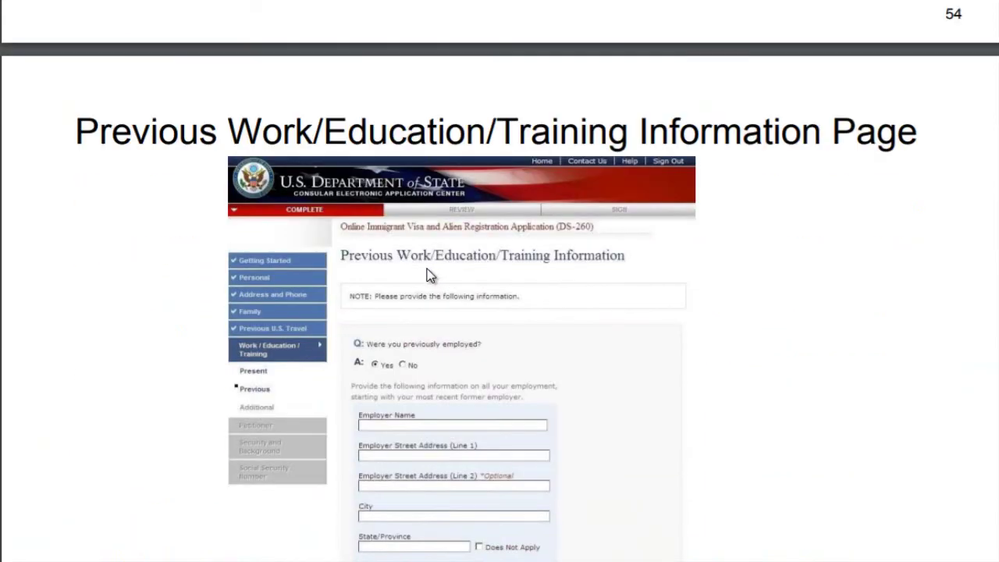
scroll(427, 275, "down", 18)
scroll(428, 274, "down", 20)
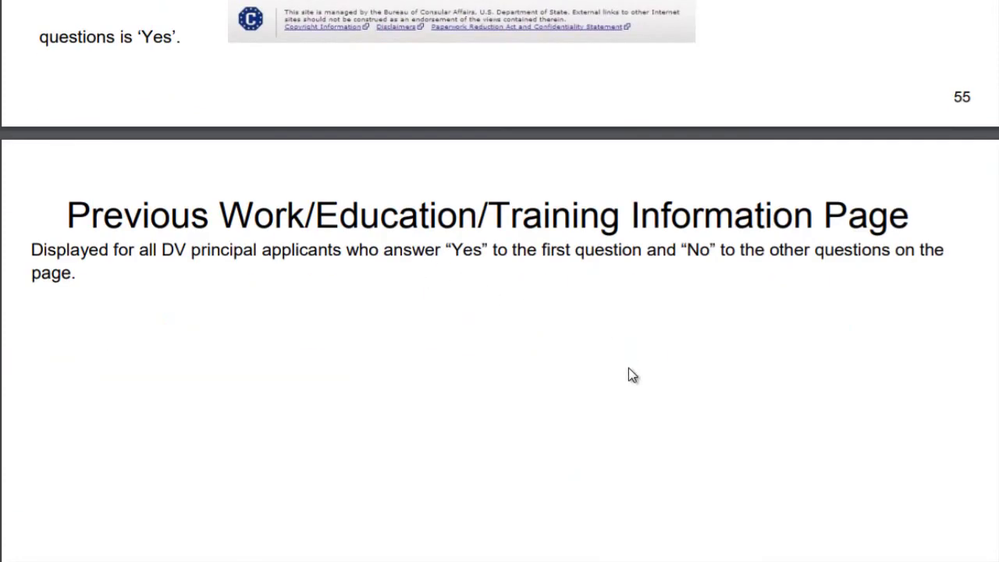
Examine the Previous Work/Education/Training page for DV principal applicants answering Yes to previous employment and No to the other questions
scroll(678, 357, "down", 5)
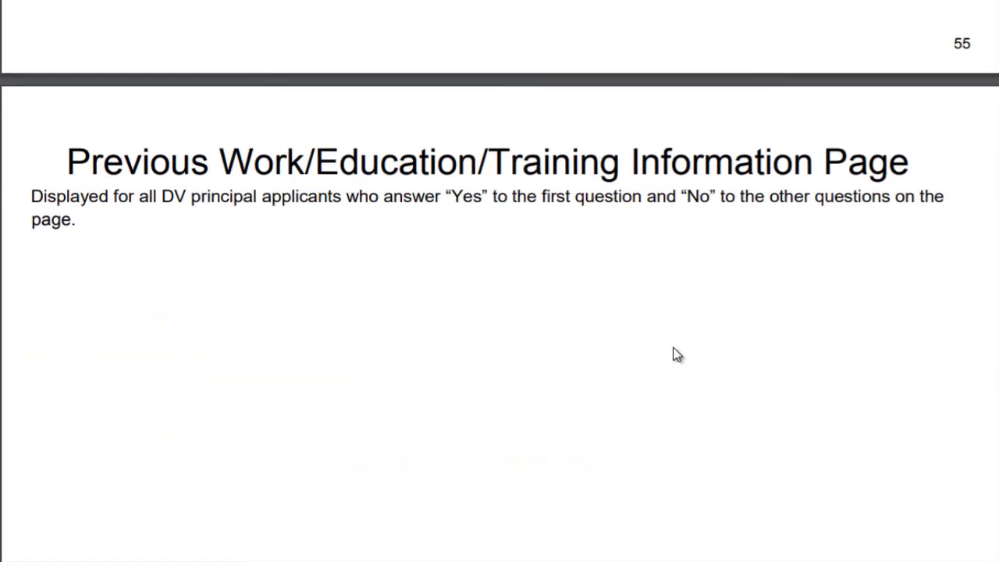
scroll(669, 351, "down", 5)
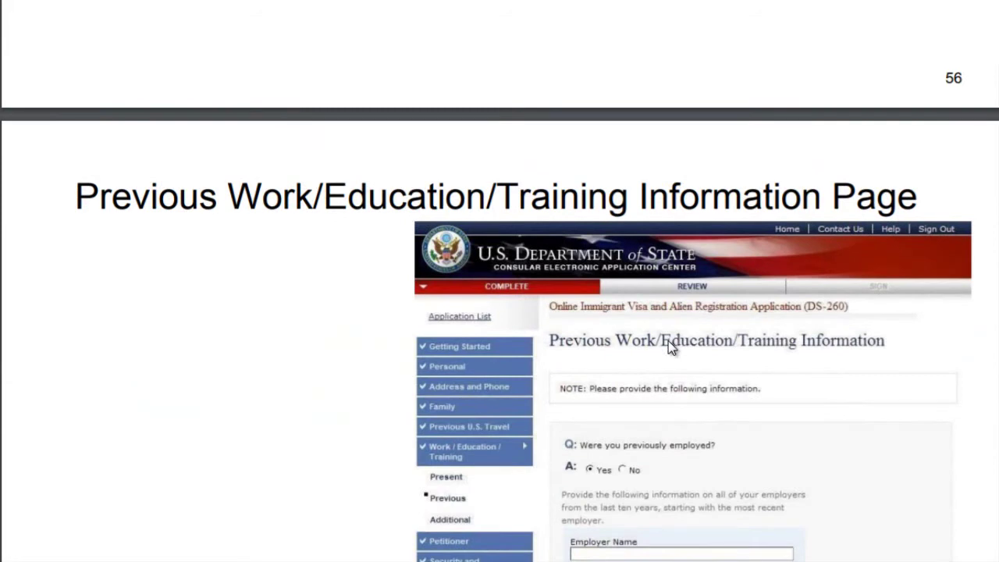
scroll(668, 347, "down", 3)
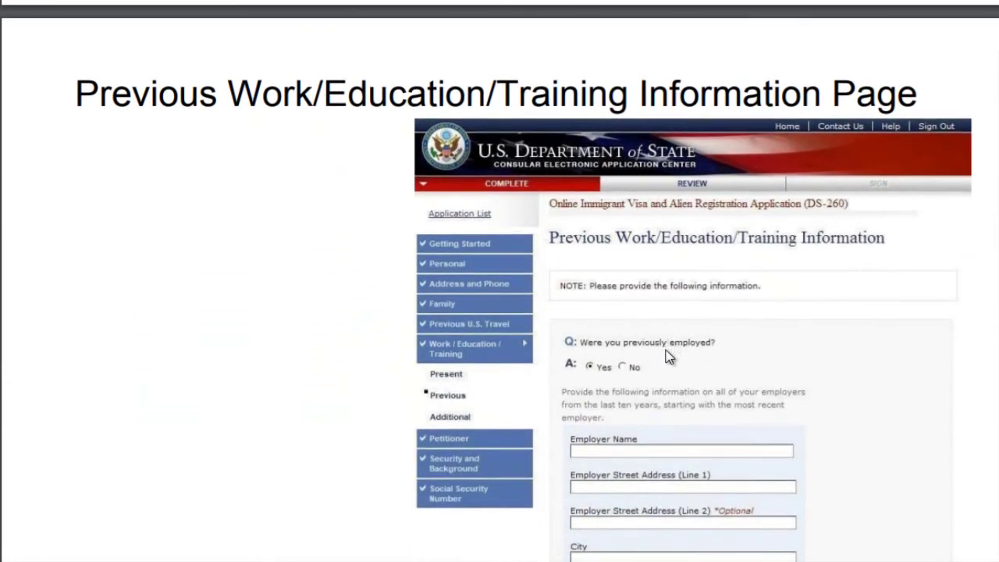
scroll(667, 349, "down", 5)
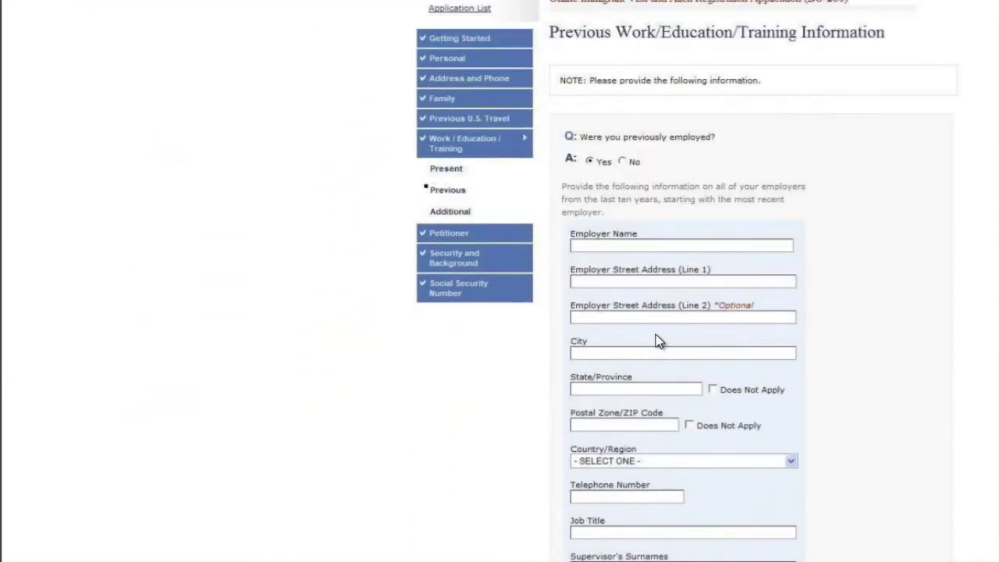
scroll(658, 330, "down", 7)
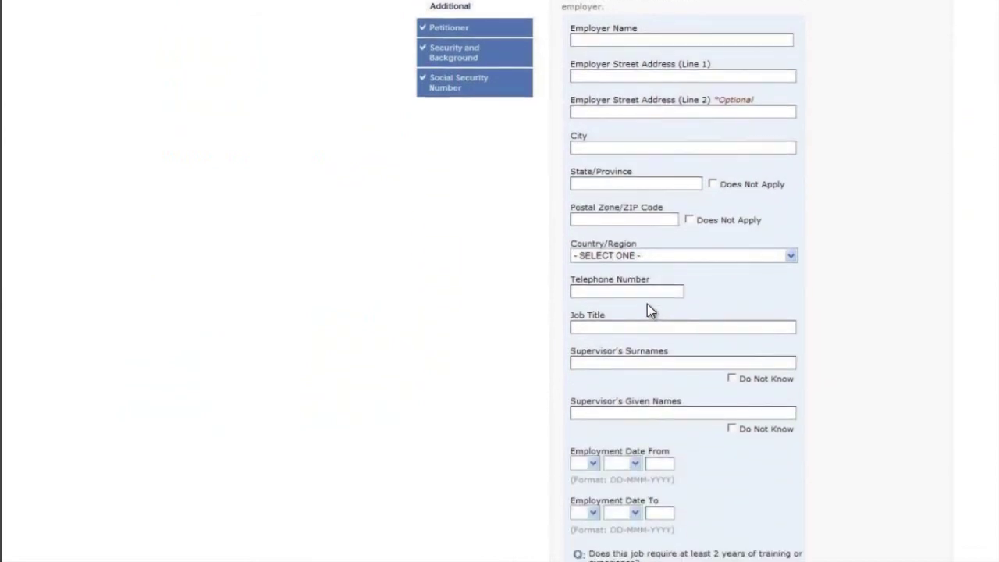
scroll(649, 309, "down", 8)
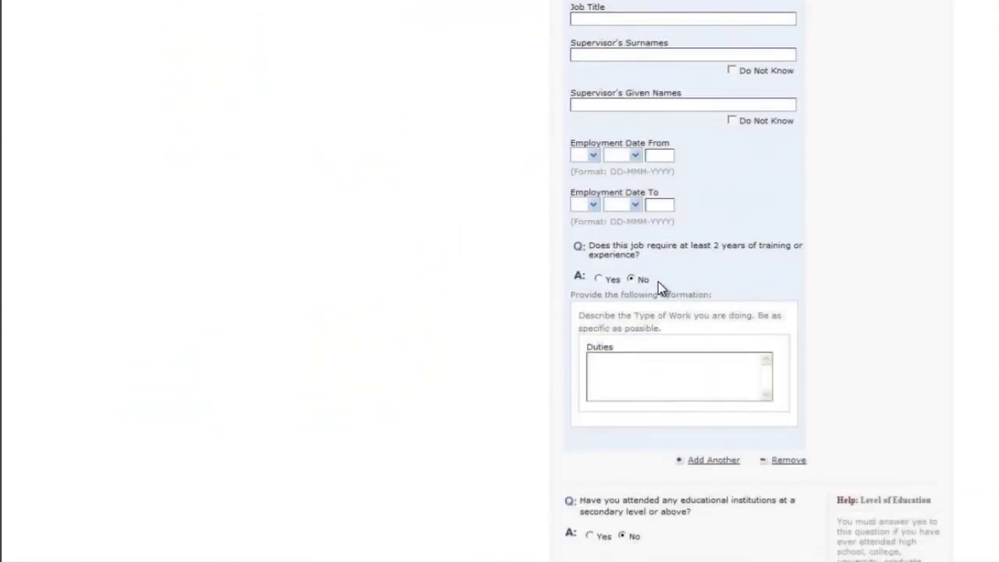
scroll(658, 284, "down", 8)
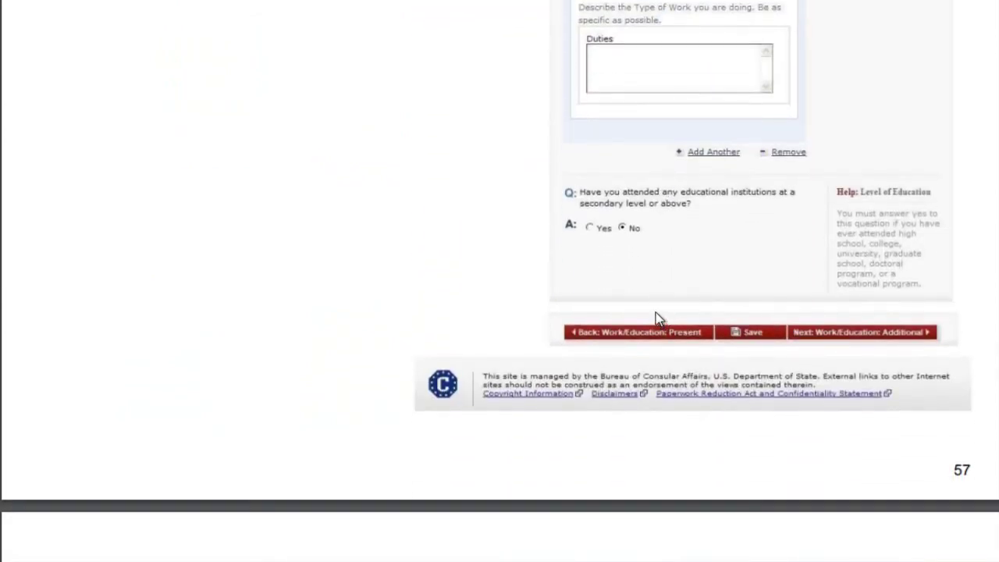
Review the Previous Work/Education/Training page variant with all questions answered Yes, including job duties and Highest Level of Education Completed fields
scroll(615, 295, "down", 8)
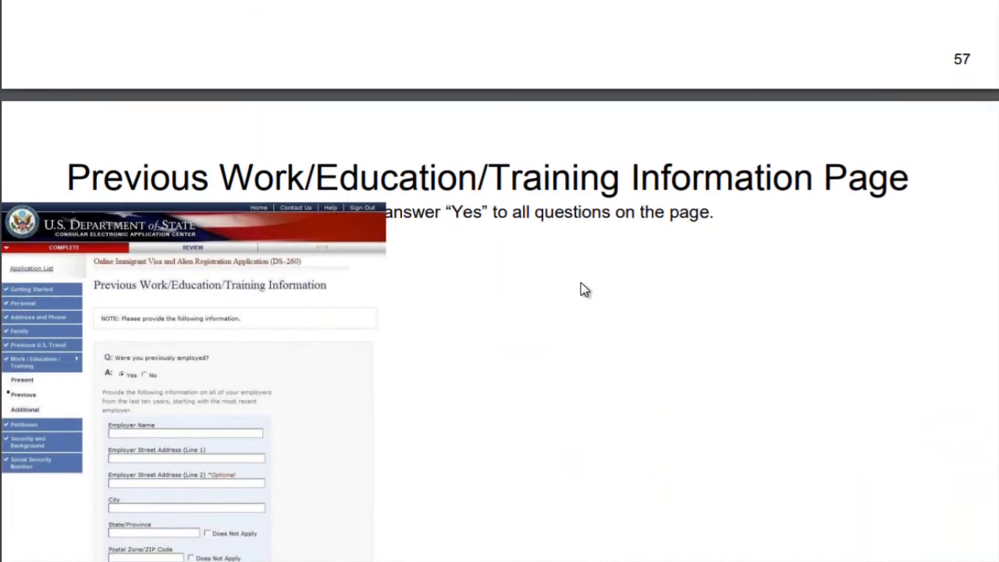
scroll(581, 282, "down", 3)
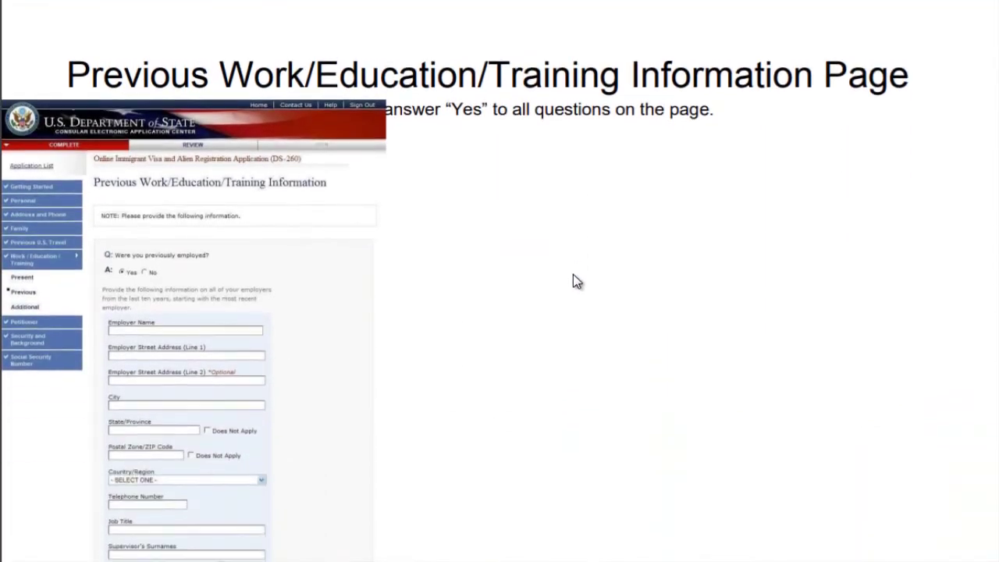
scroll(573, 275, "down", 9)
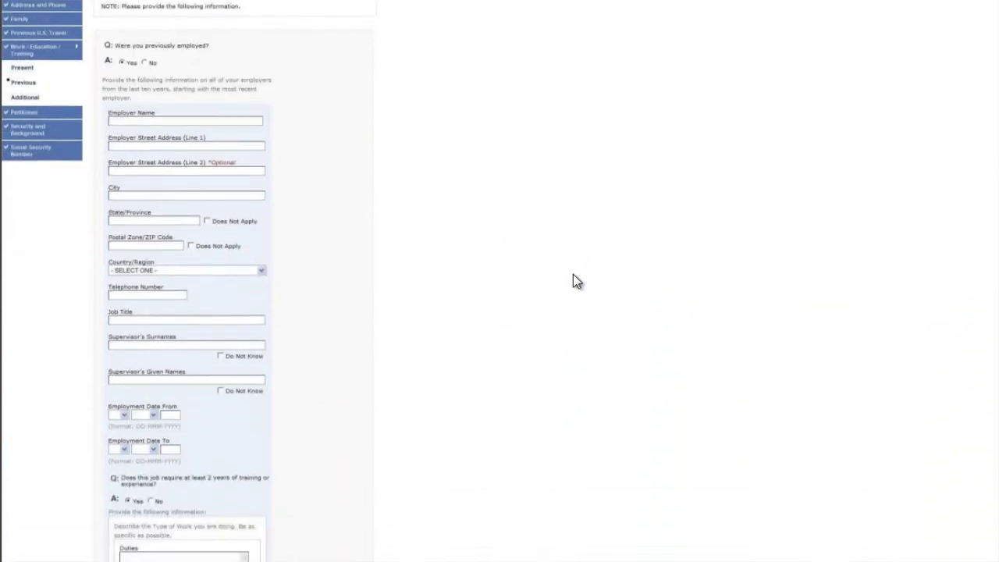
scroll(573, 275, "down", 14)
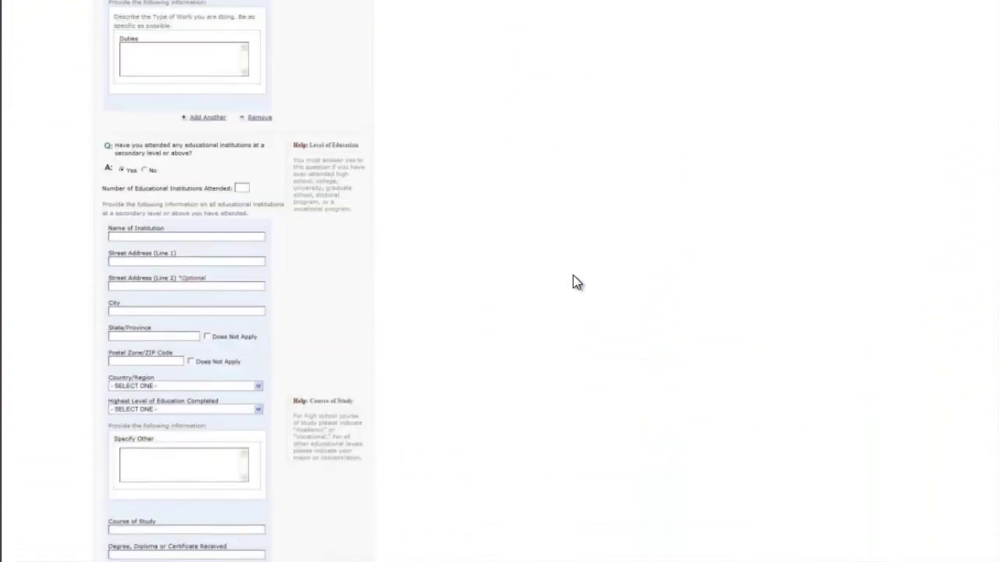
scroll(573, 275, "down", 5)
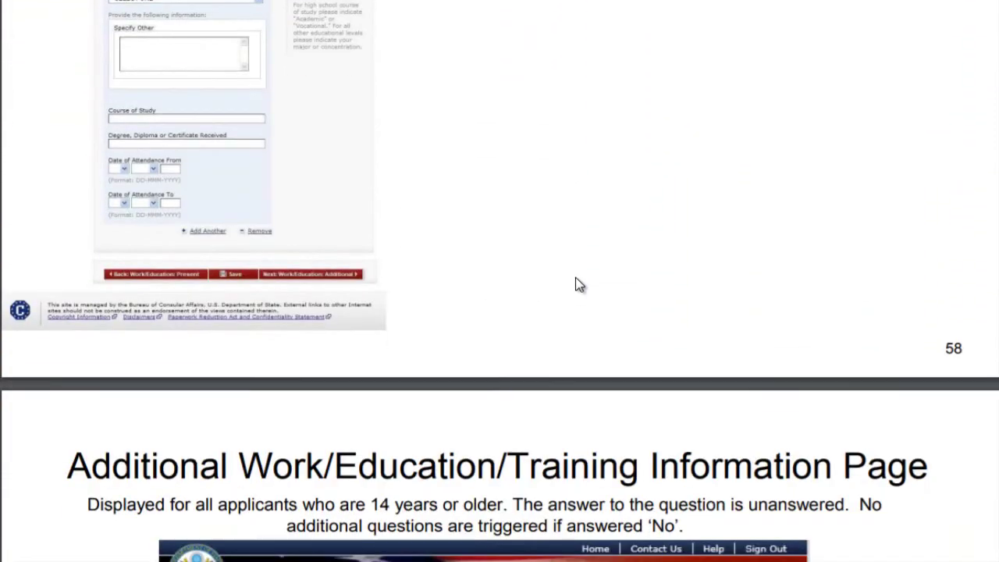
Examine the Additional Work/Education/Training page for applicants 14 or older, comparing the No and Yes versions of the travel and military questions
scroll(579, 289, "down", 5)
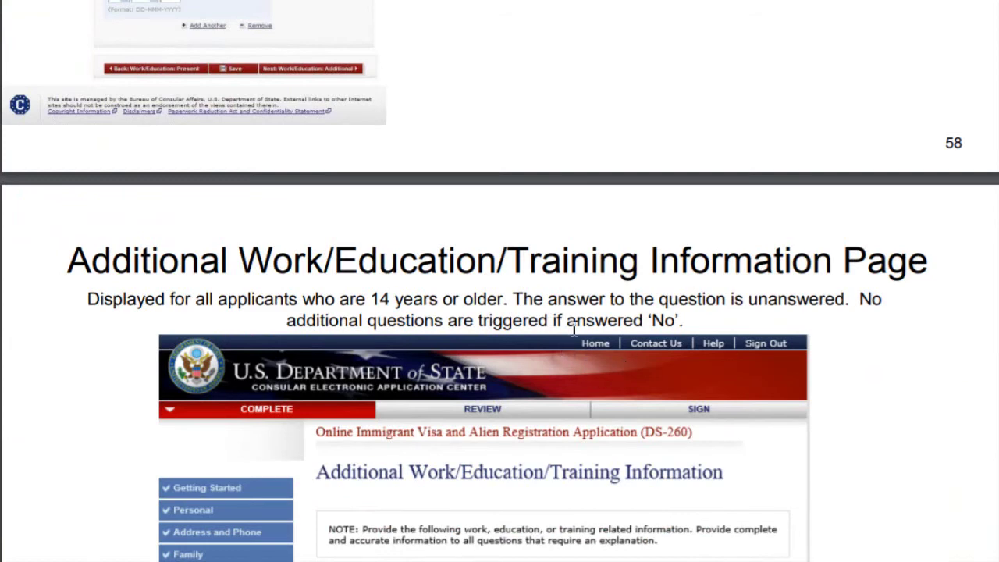
scroll(546, 289, "down", 5)
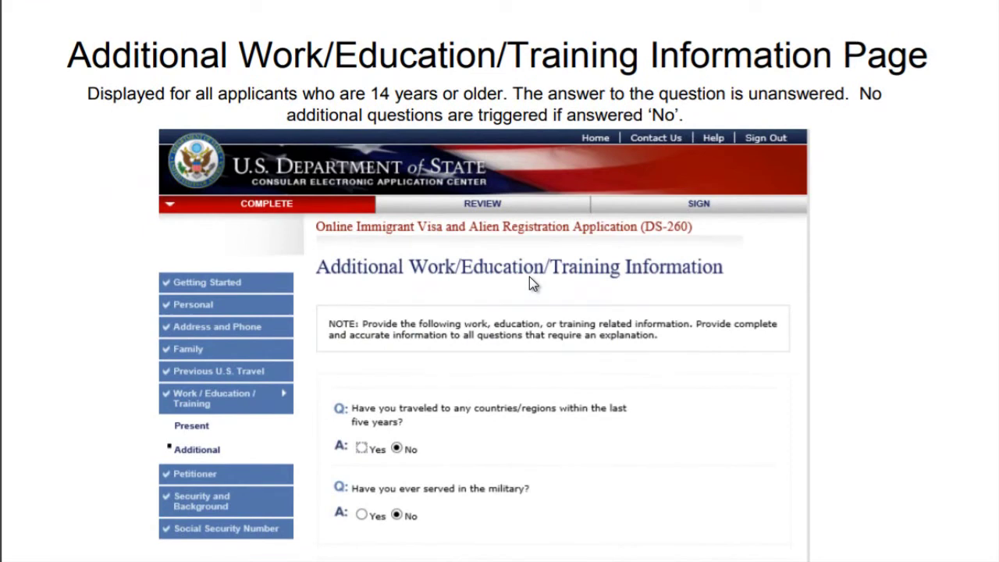
scroll(529, 281, "down", 10)
scroll(524, 281, "down", 15)
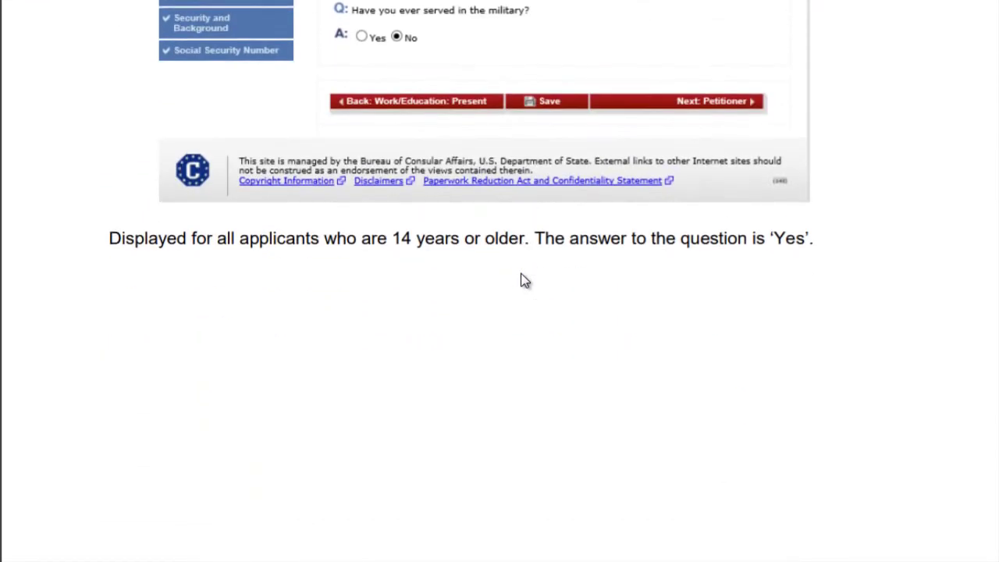
scroll(523, 281, "down", 20)
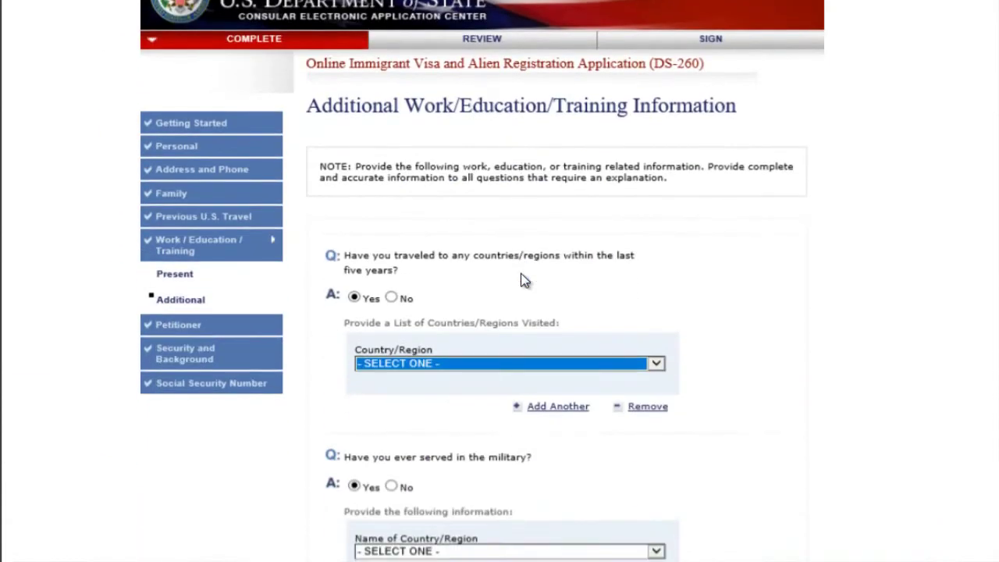
scroll(523, 281, "down", 15)
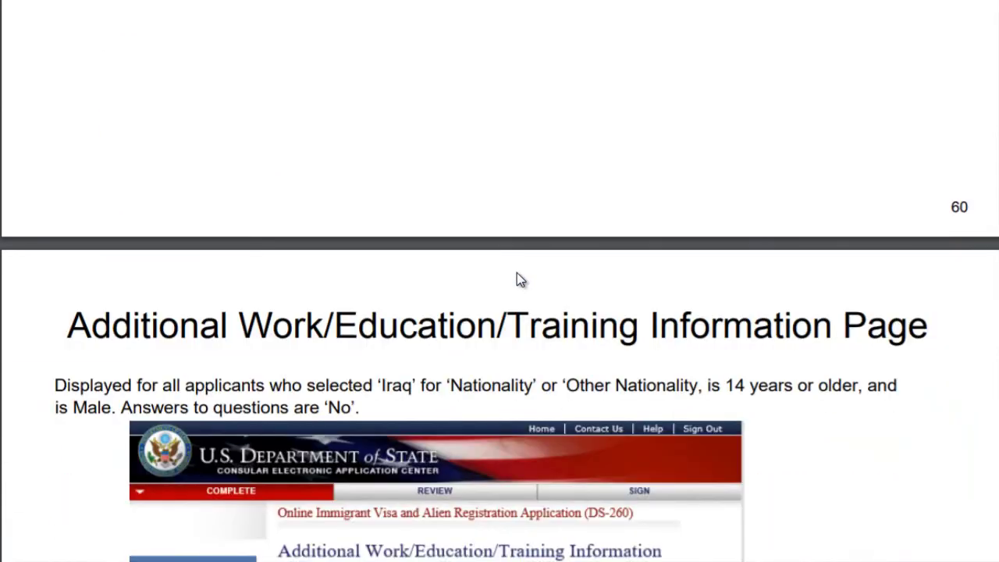
Read the Additional Work/Education/Training questions shown to male applicants of Iraq nationality aged 14 or older, with all answers set to No
scroll(516, 274, "down", 3)
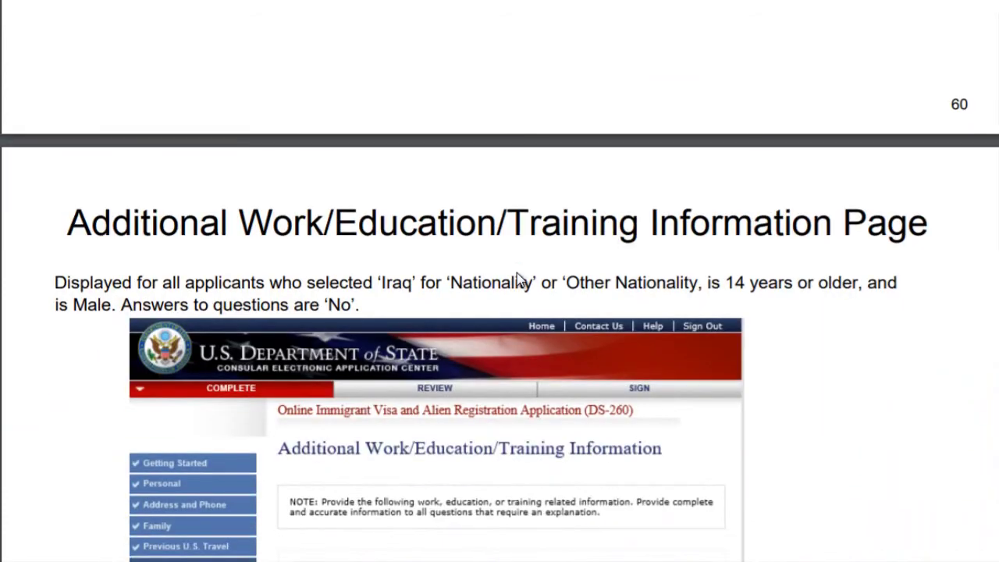
scroll(519, 279, "down", 9)
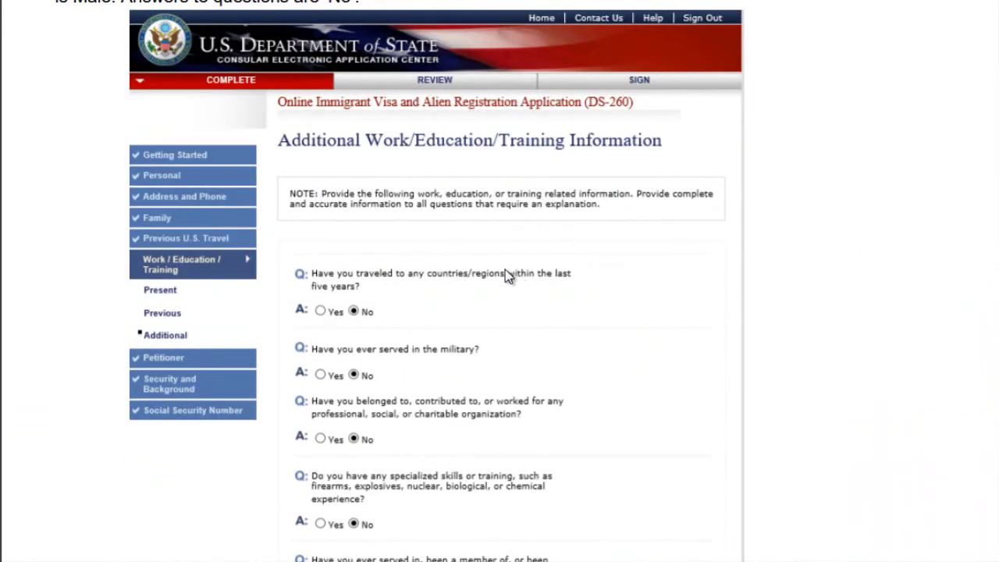
scroll(482, 260, "down", 3)
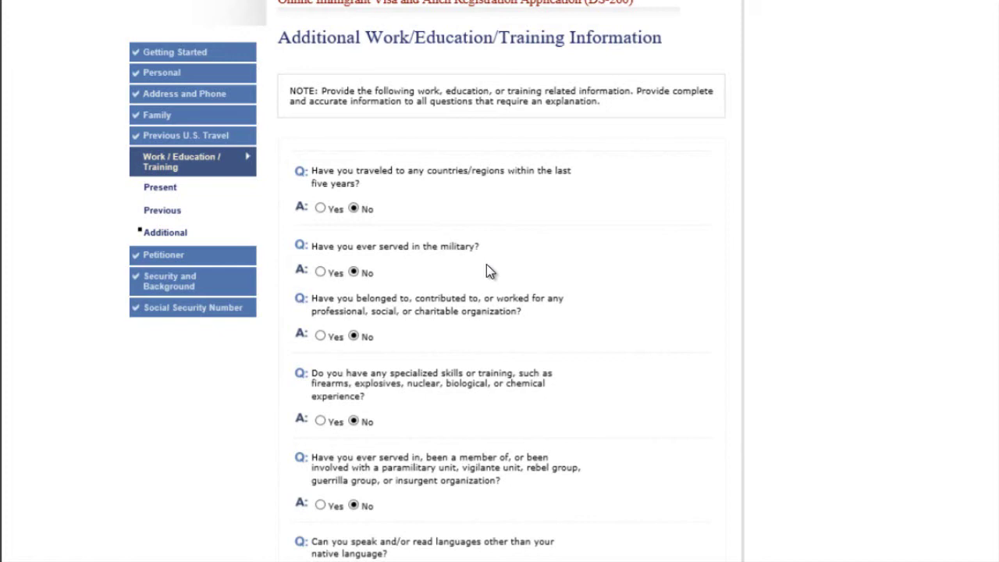
scroll(486, 265, "down", 3)
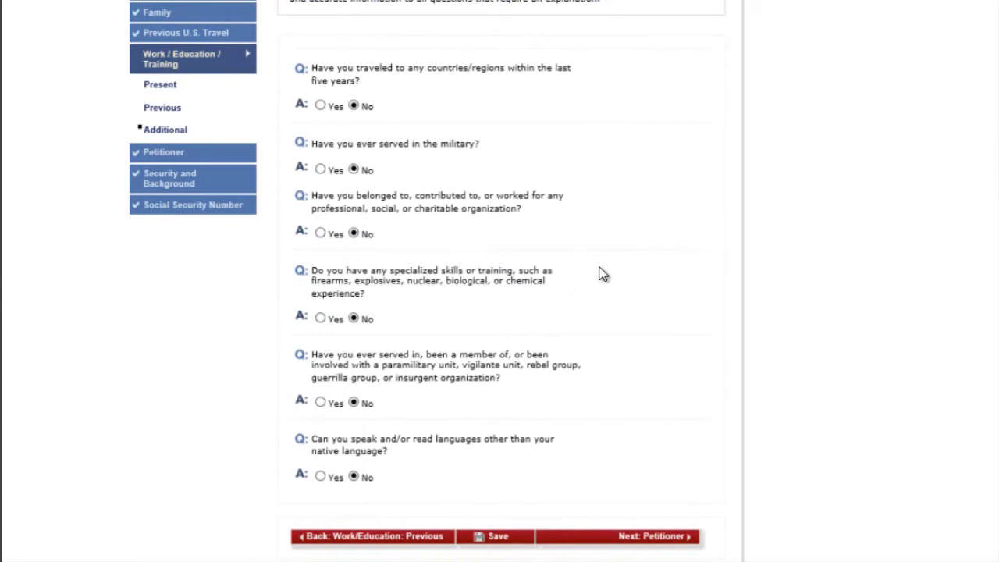
scroll(604, 273, "down", 3)
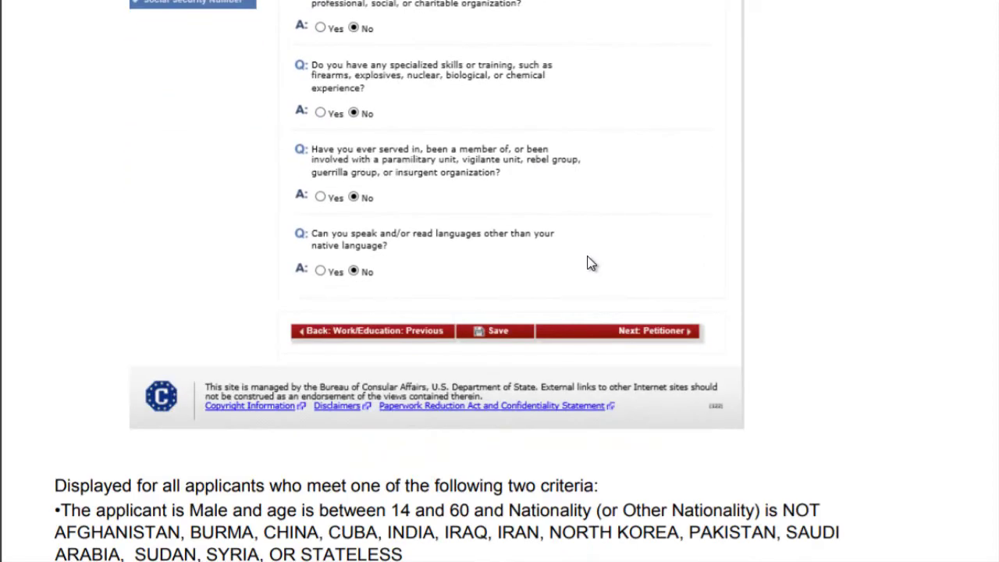
Read the age, gender and nationality criteria for the next Additional Work/Education/Training variant and review its questions answered No
scroll(591, 263, "down", 1)
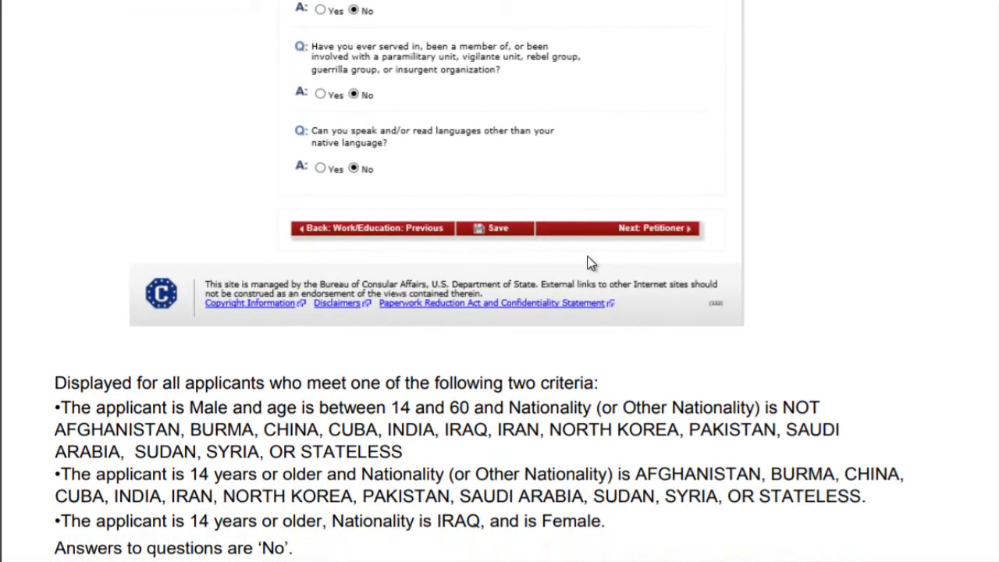
scroll(590, 263, "down", 6)
scroll(591, 259, "down", 4)
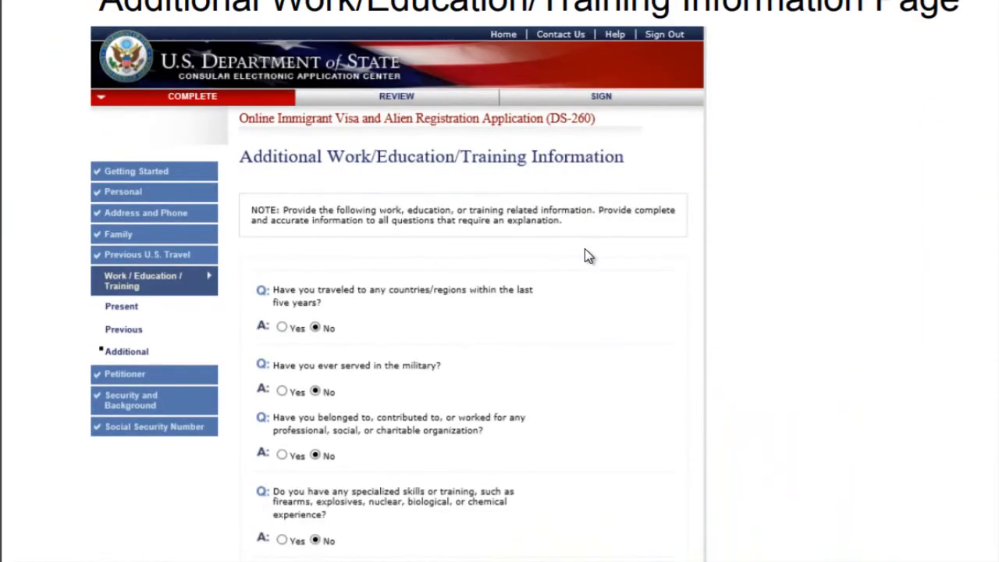
scroll(587, 248, "down", 4)
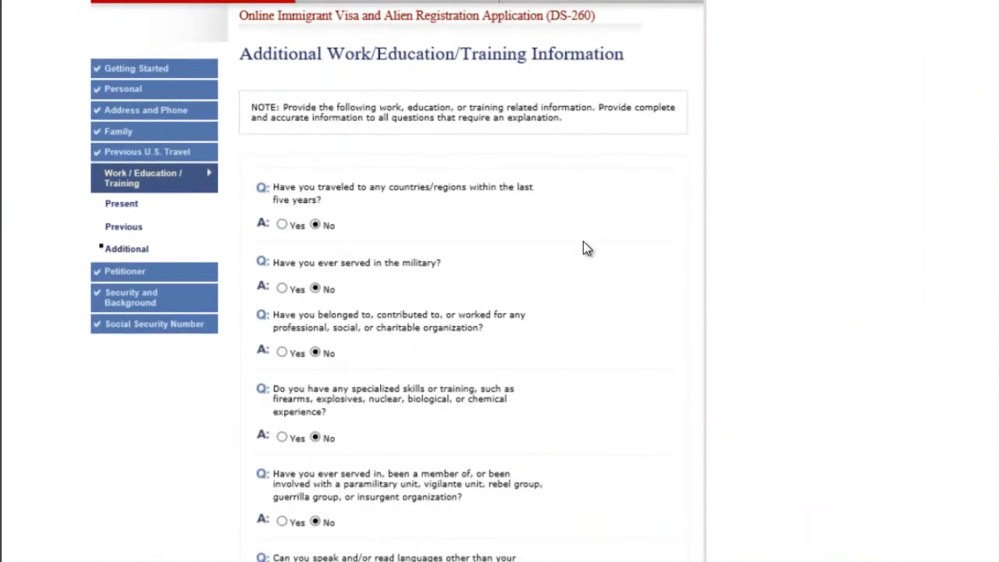
scroll(583, 243, "down", 5)
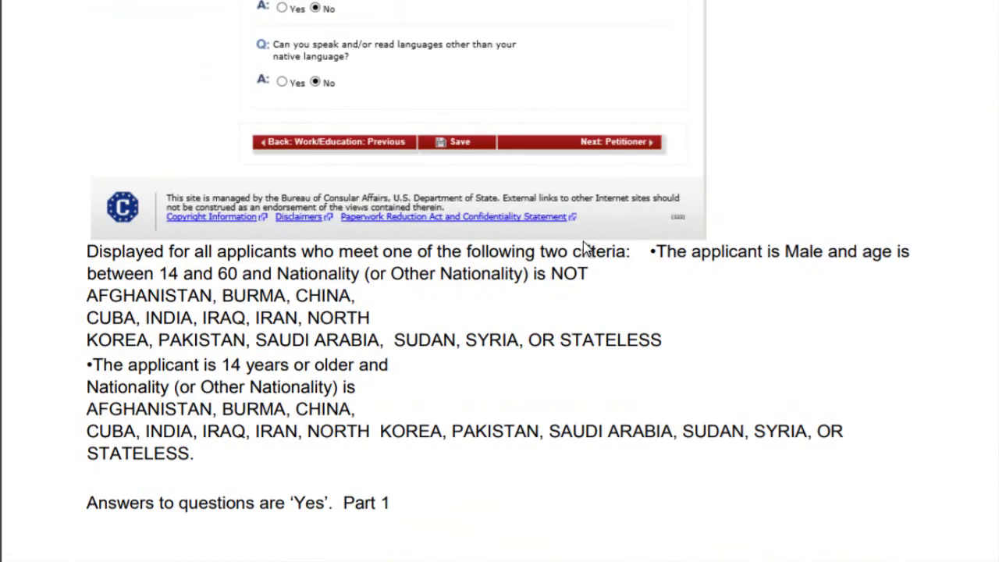
Examine Part 1 of the Additional Work/Education/Training page answered Yes, covering countries visited, military service and organization fields
scroll(584, 243, "down", 5)
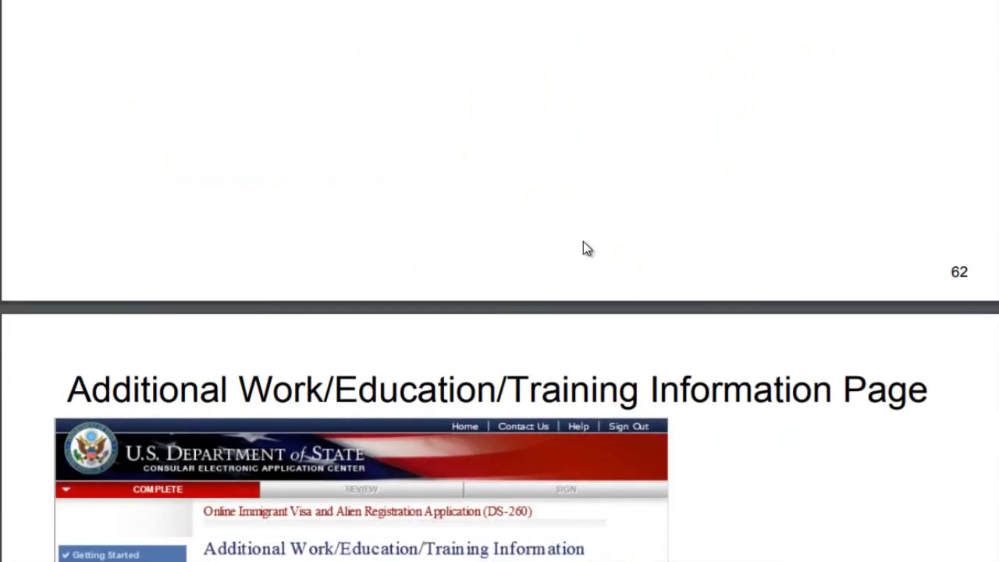
scroll(584, 251, "down", 1)
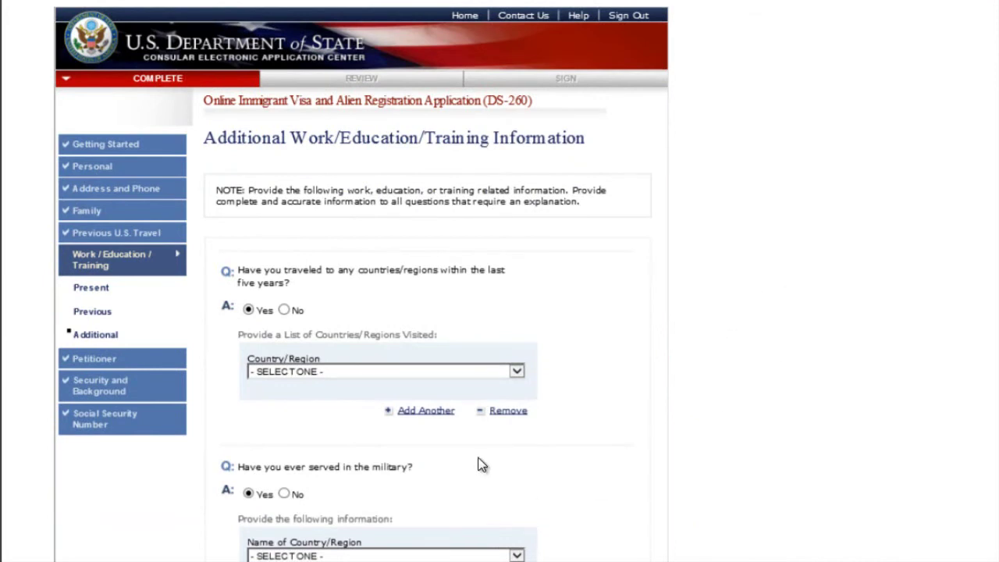
scroll(367, 426, "down", 1)
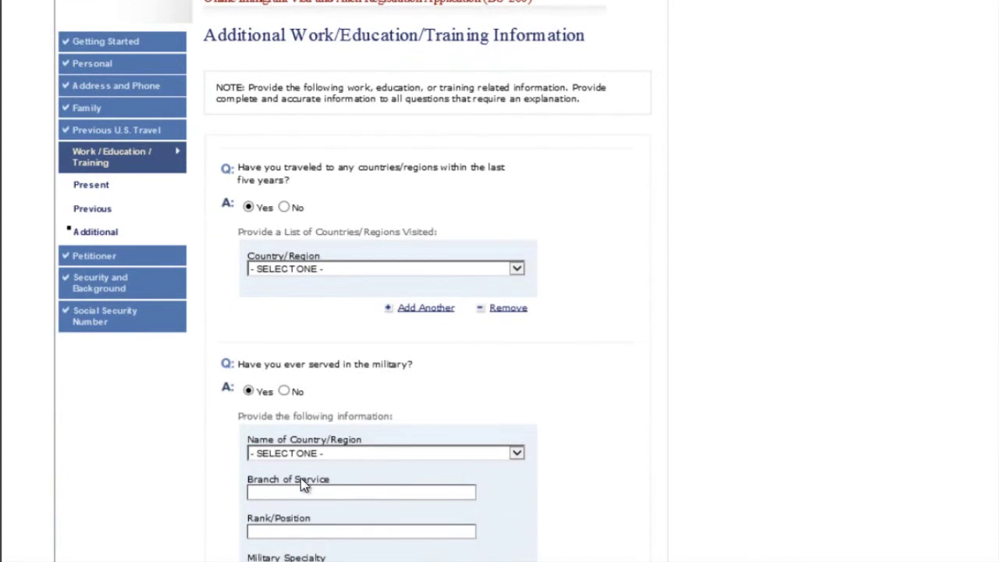
scroll(386, 434, "down", 2)
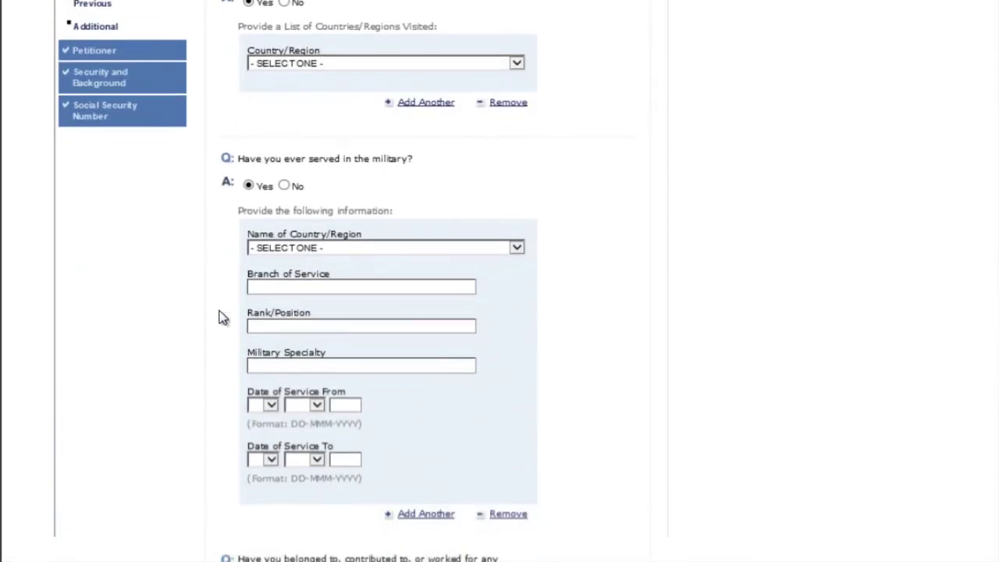
scroll(375, 266, "down", 2)
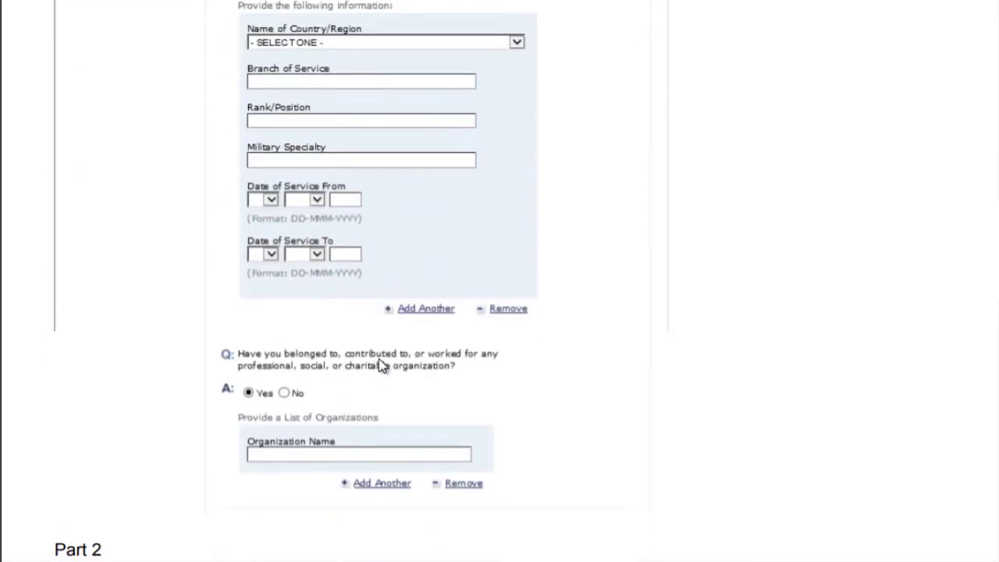
Examine the organization question ending Part 1 and the language question in Part 2 of the Additional Work/Education/Training page answered Yes
scroll(382, 366, "down", 1)
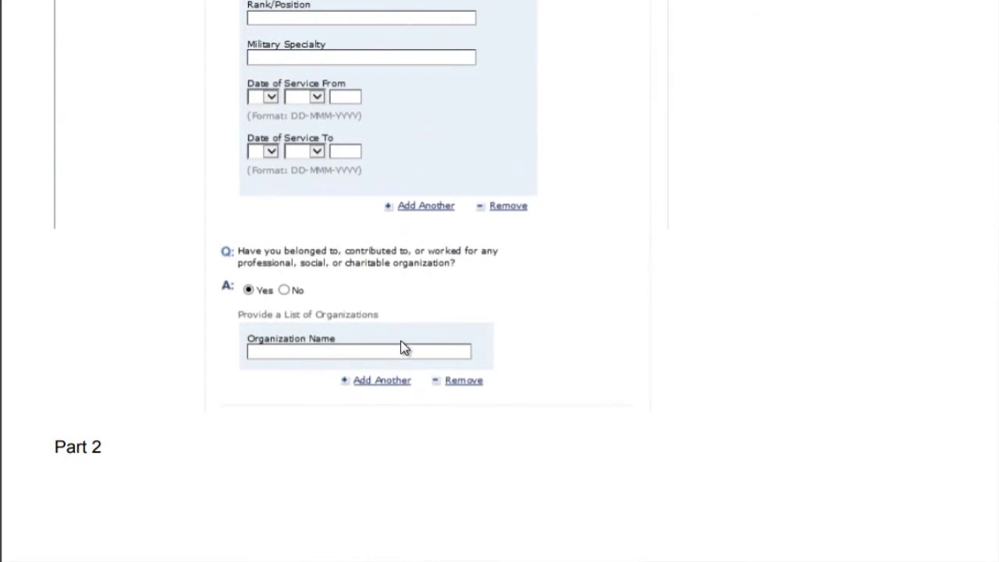
scroll(400, 341, "down", 3)
scroll(328, 269, "down", 4)
scroll(367, 285, "down", 7)
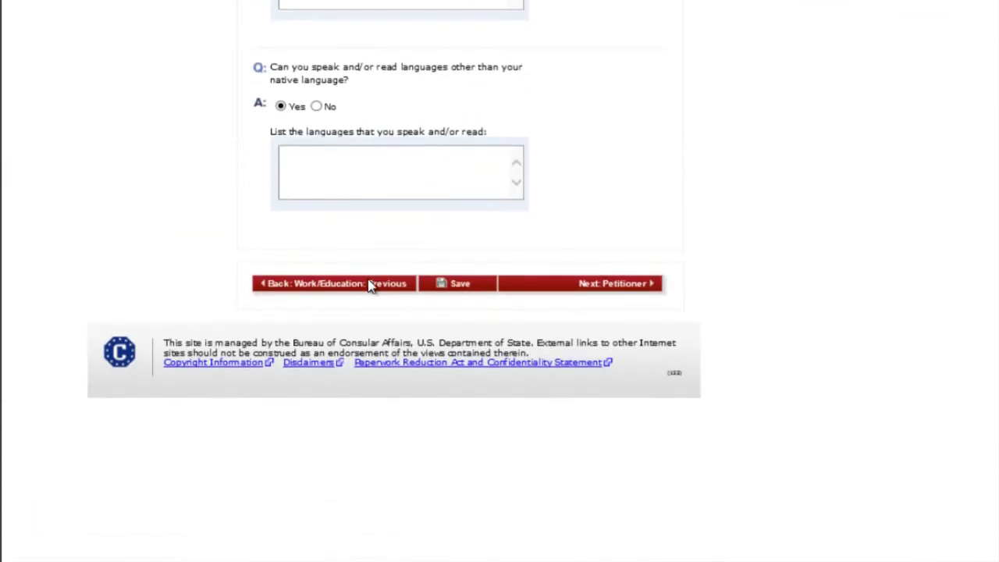
scroll(371, 284, "down", 7)
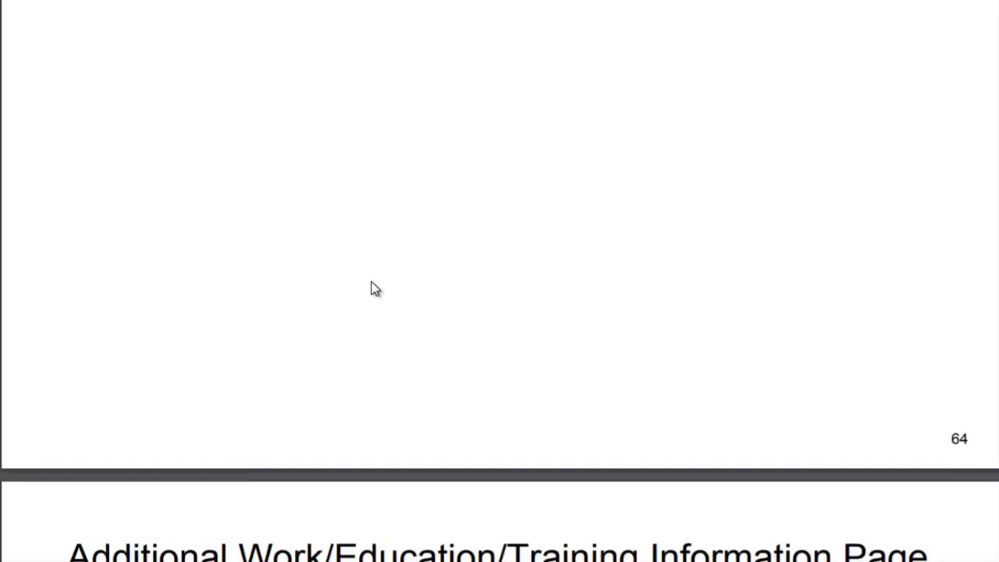
Review the next Additional Work/Education/Training variant, covering countries visited, military service with Iraq selected, and the language question
scroll(372, 284, "down", 7)
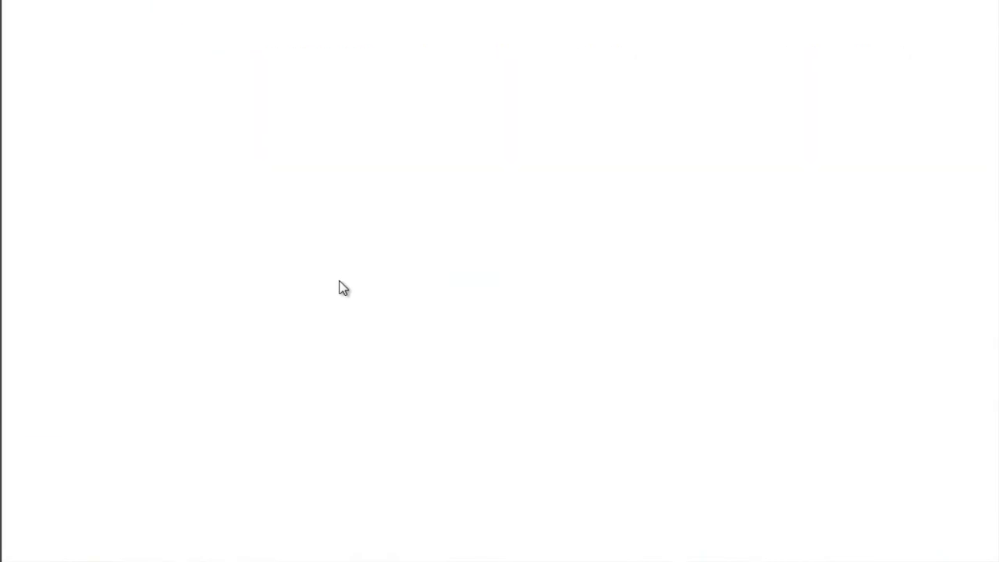
scroll(343, 288, "down", 6)
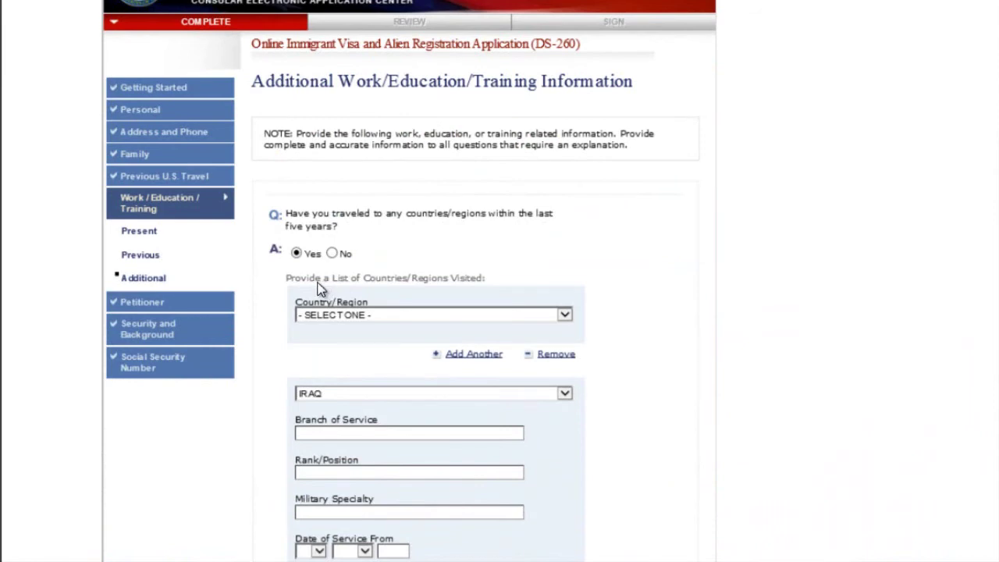
scroll(319, 284, "down", 6)
scroll(312, 281, "down", 10)
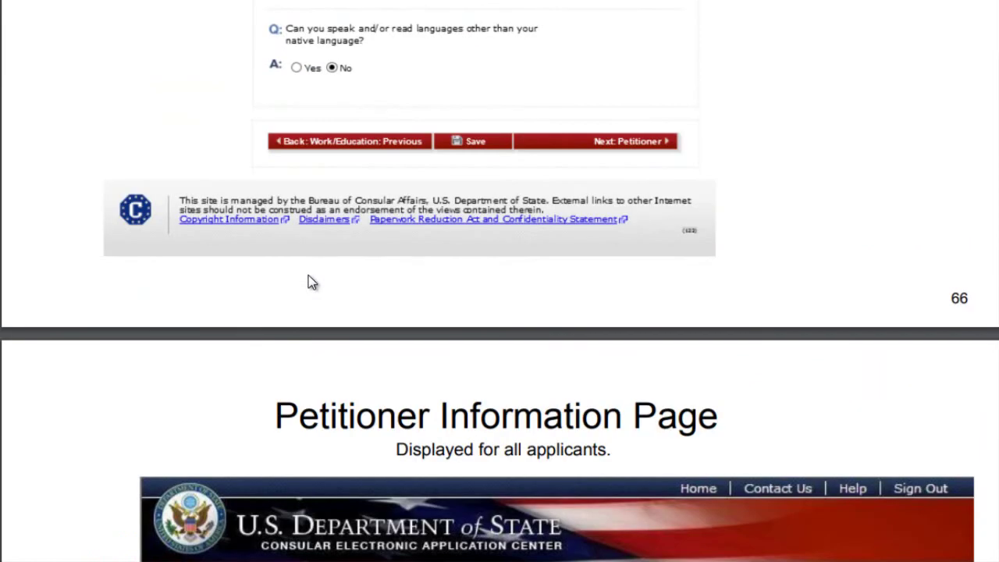
Read the blank Petitioner Information page, its help text and the note on which relatives prompt the same questions as Father
scroll(309, 281, "down", 3)
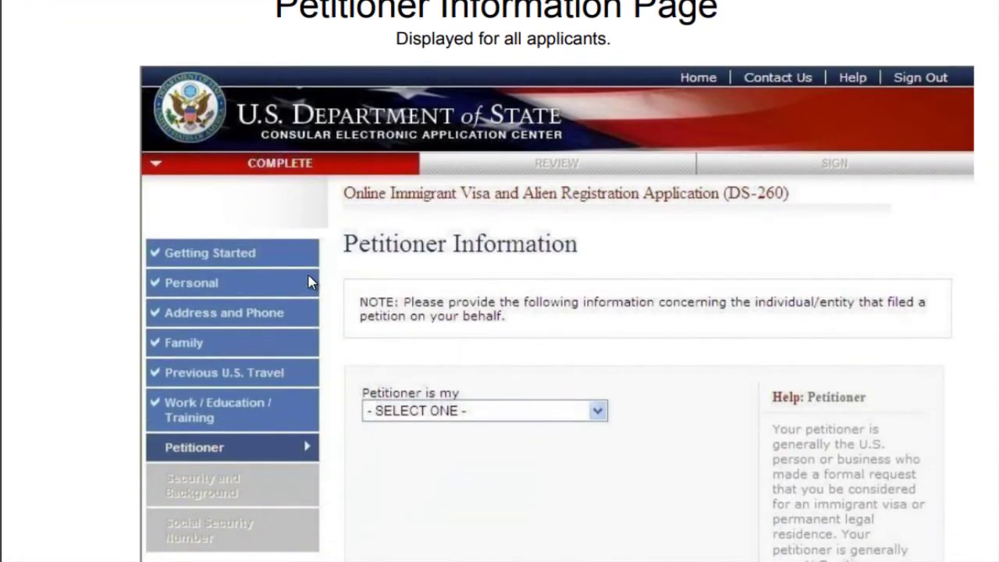
scroll(310, 279, "down", 2)
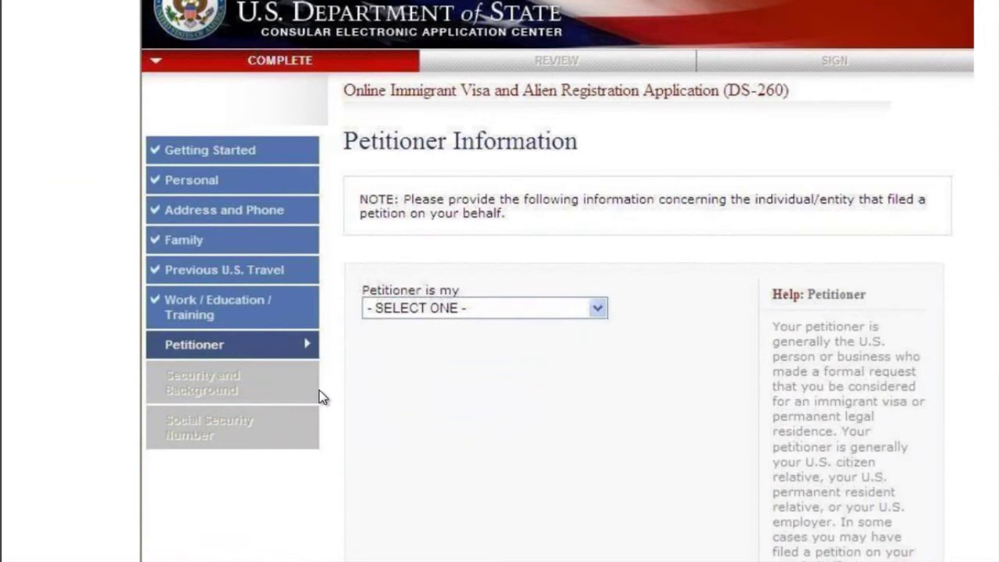
scroll(323, 398, "down", 7)
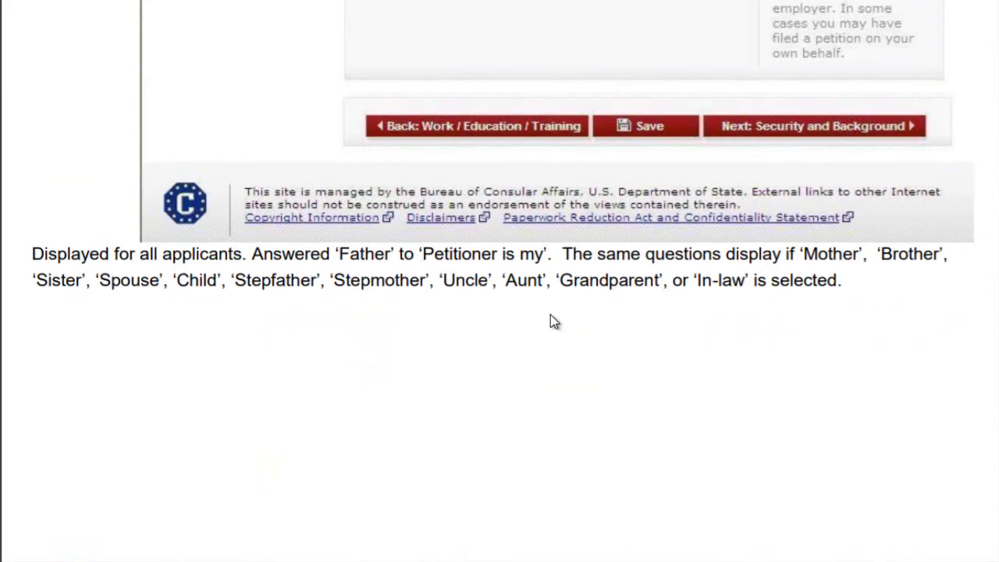
scroll(593, 318, "down", 5)
scroll(593, 320, "down", 15)
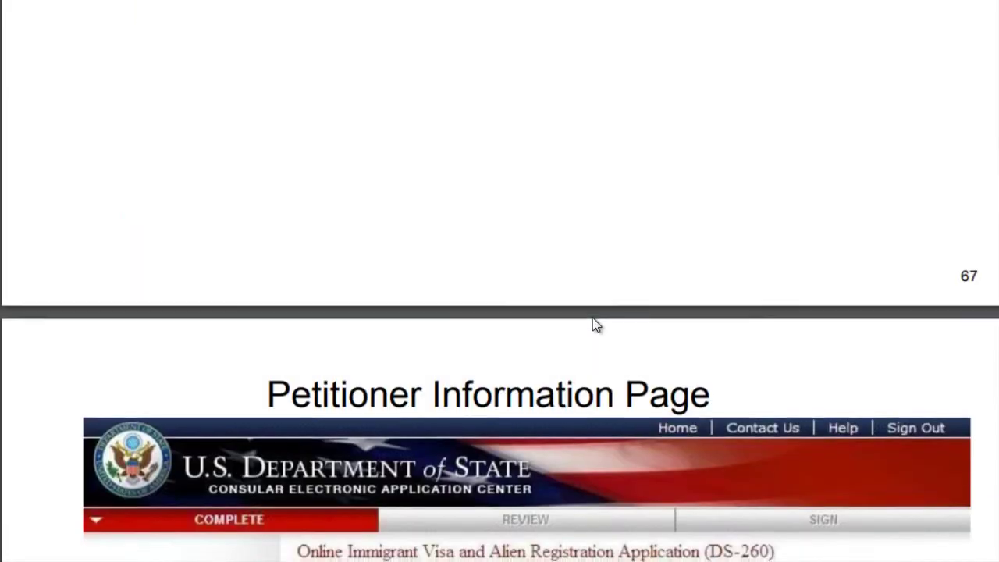
Examine the Petitioner Information page with Father selected, covering the petitioner's name, address, telephone and email fields
scroll(602, 302, "down", 5)
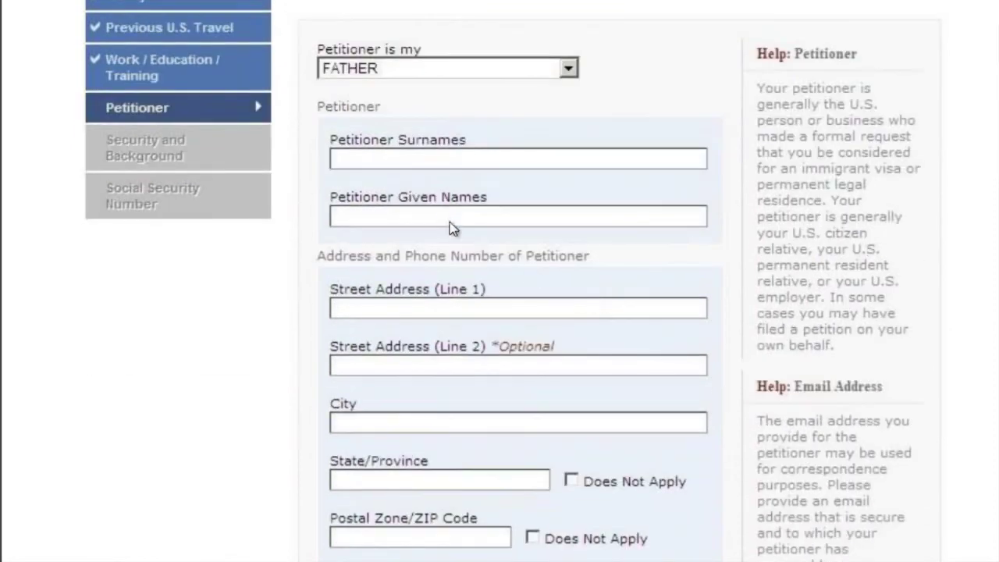
scroll(451, 240, "down", 7)
scroll(453, 244, "up", 7)
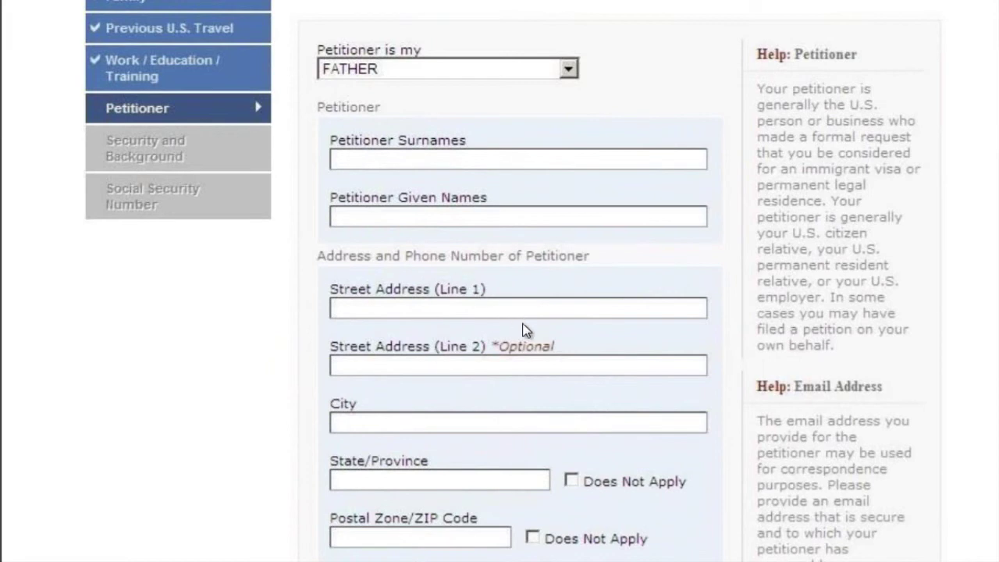
scroll(549, 324, "down", 5)
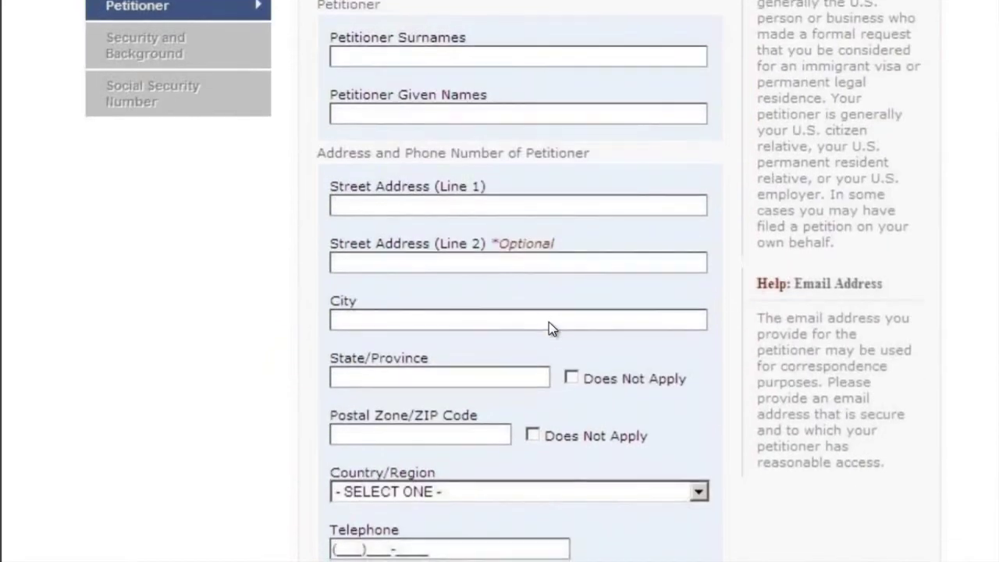
scroll(549, 327, "down", 10)
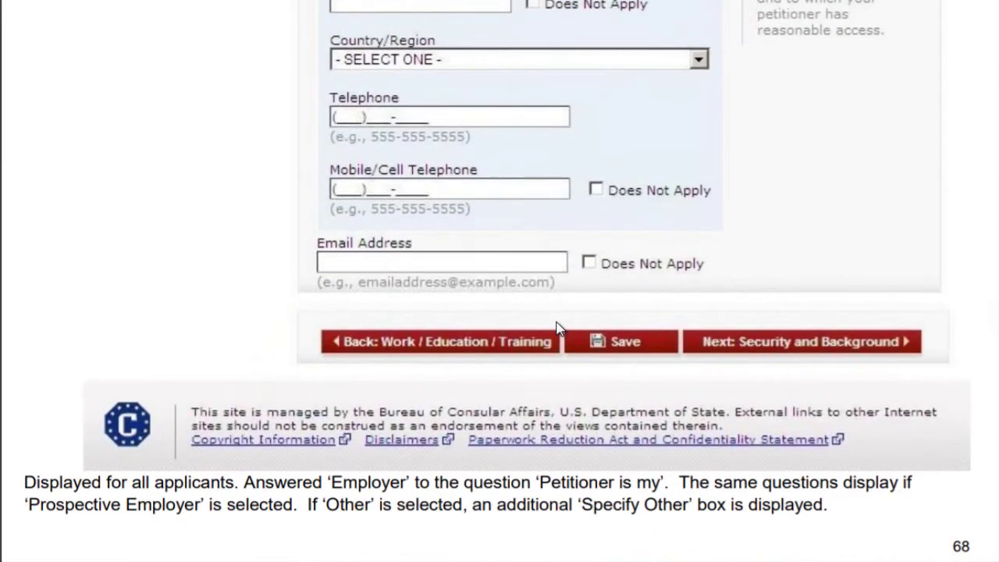
Examine the Petitioner Information page with Employer selected, covering the organization name, address, telephone and email fields
scroll(558, 331, "down", 10)
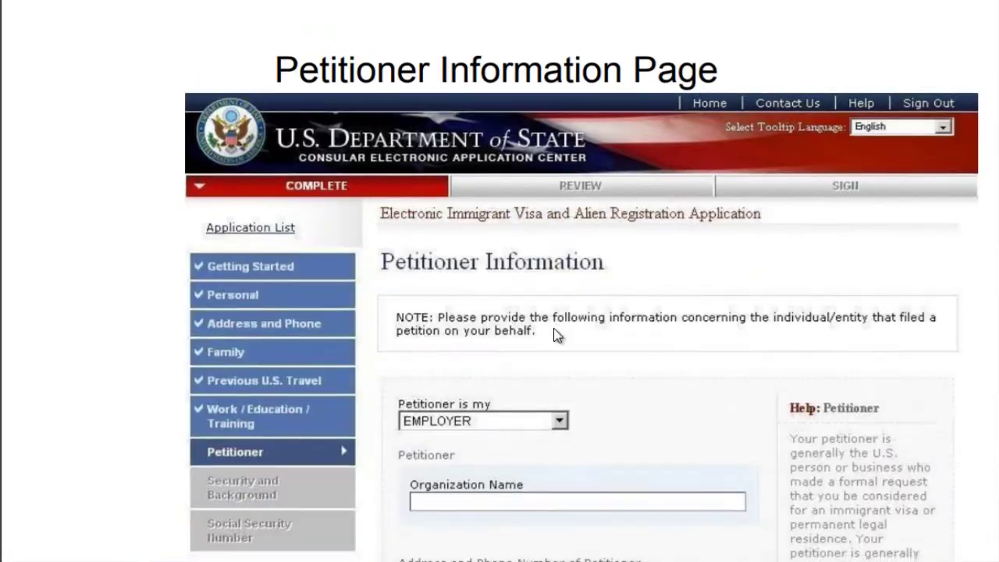
scroll(549, 337, "down", 5)
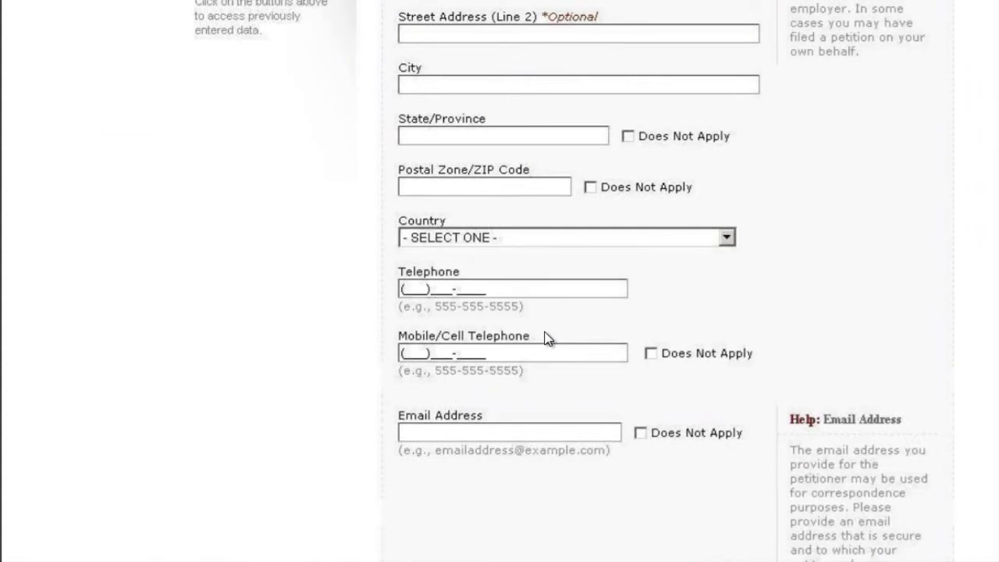
scroll(549, 337, "up", 3)
scroll(548, 337, "down", 17)
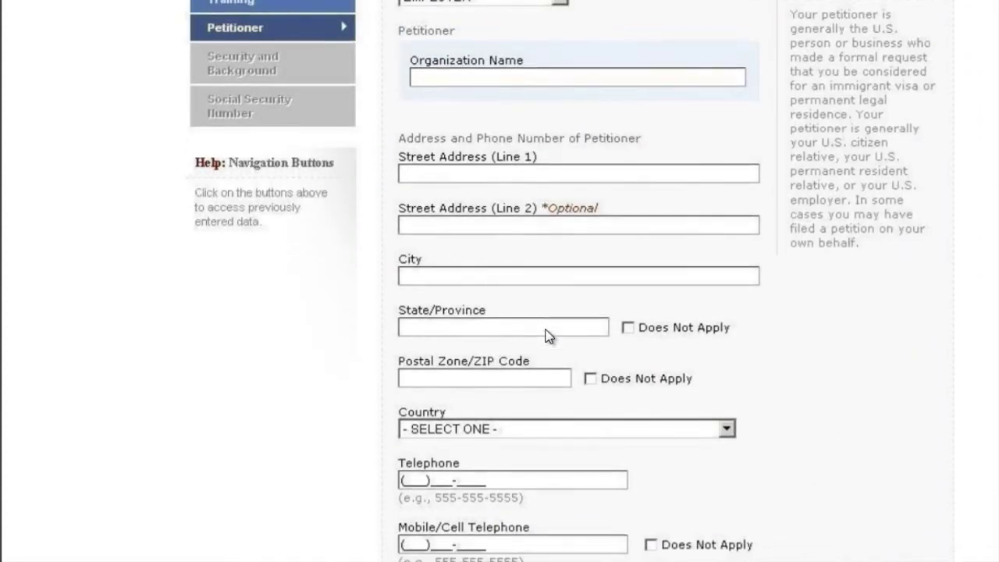
Review the Petitioner Information page with Self selected as the petitioner, through to the end of that page
scroll(549, 336, "down", 3)
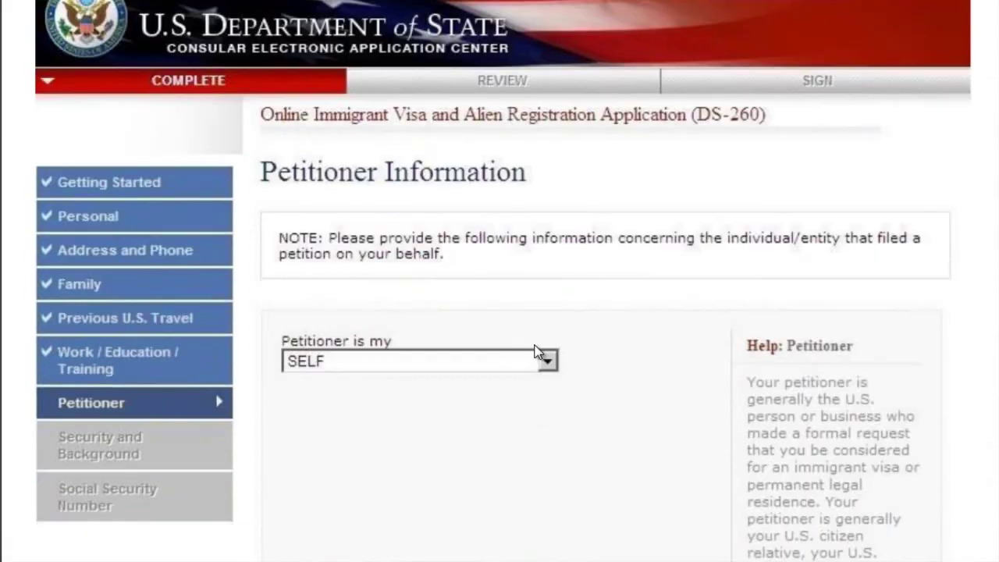
scroll(530, 351, "down", 3)
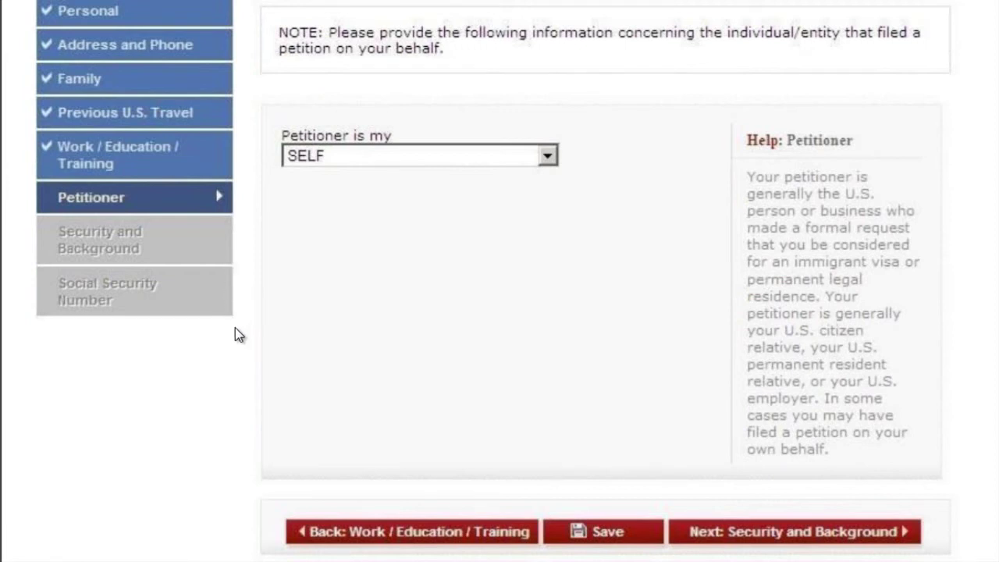
scroll(368, 316, "down", 10)
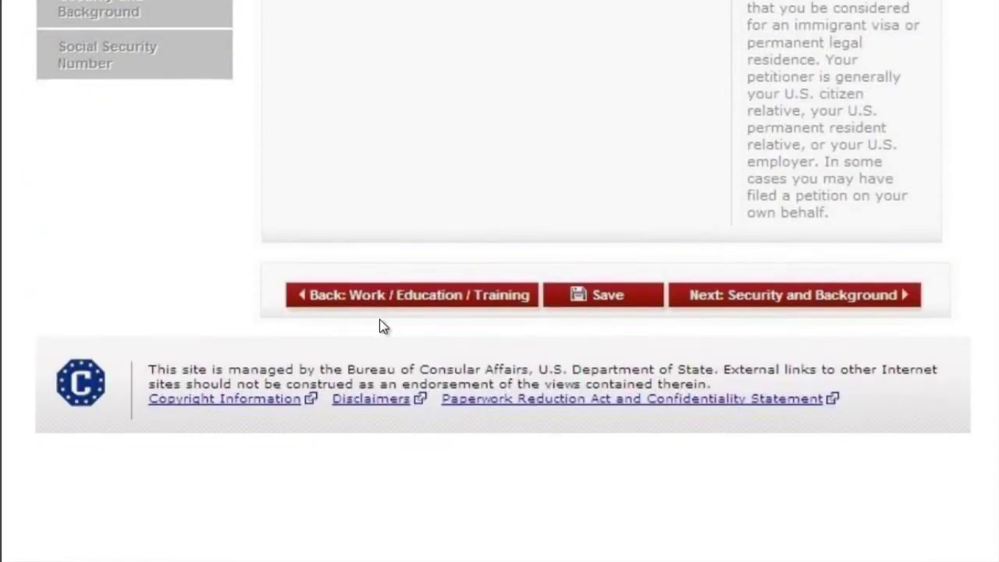
scroll(383, 338, "down", 10)
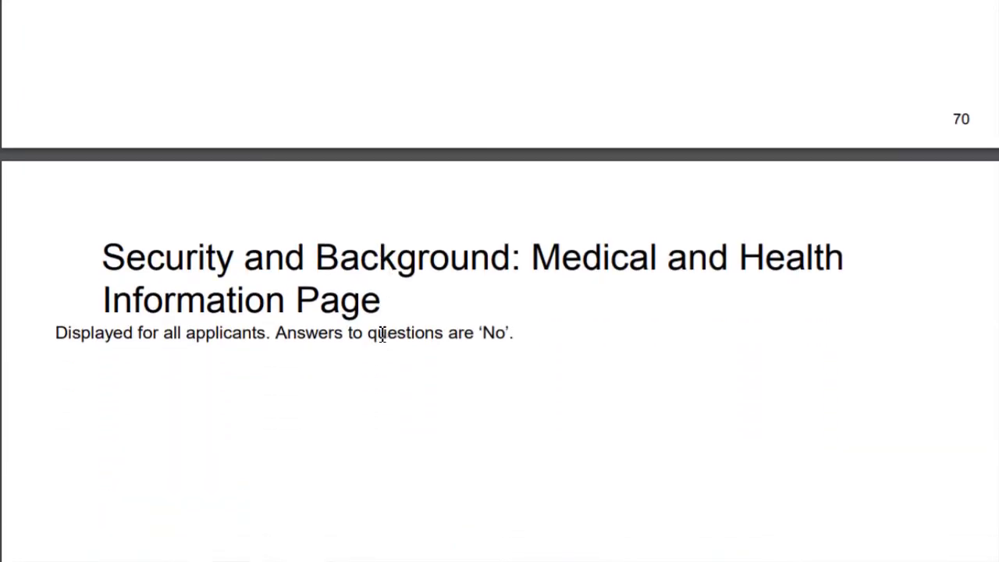
Read the Medical and Health page answered No, covering communicable disease, vaccination, disorder and drug abuse questions
scroll(375, 342, "down", 10)
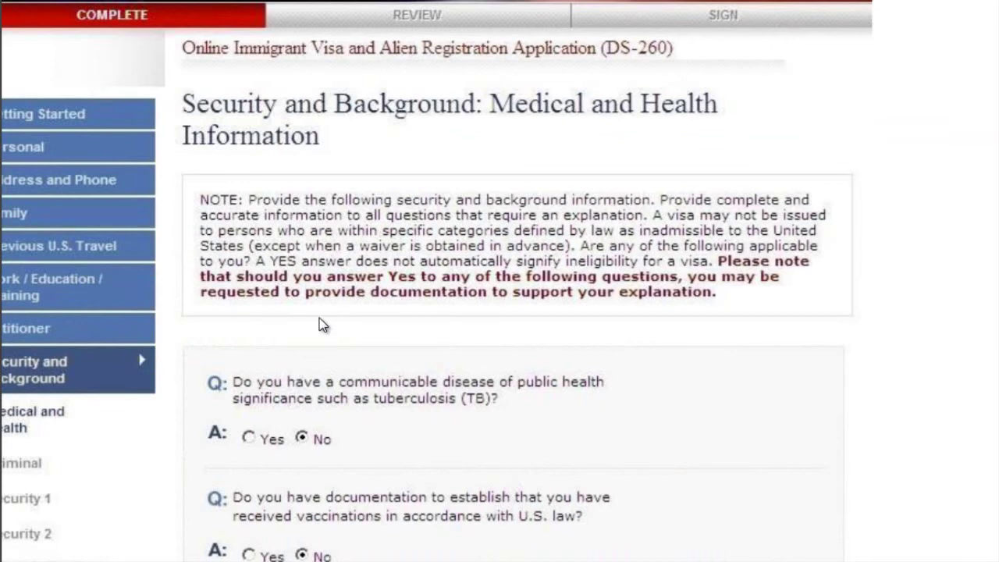
scroll(322, 323, "down", 3)
scroll(322, 324, "down", 2)
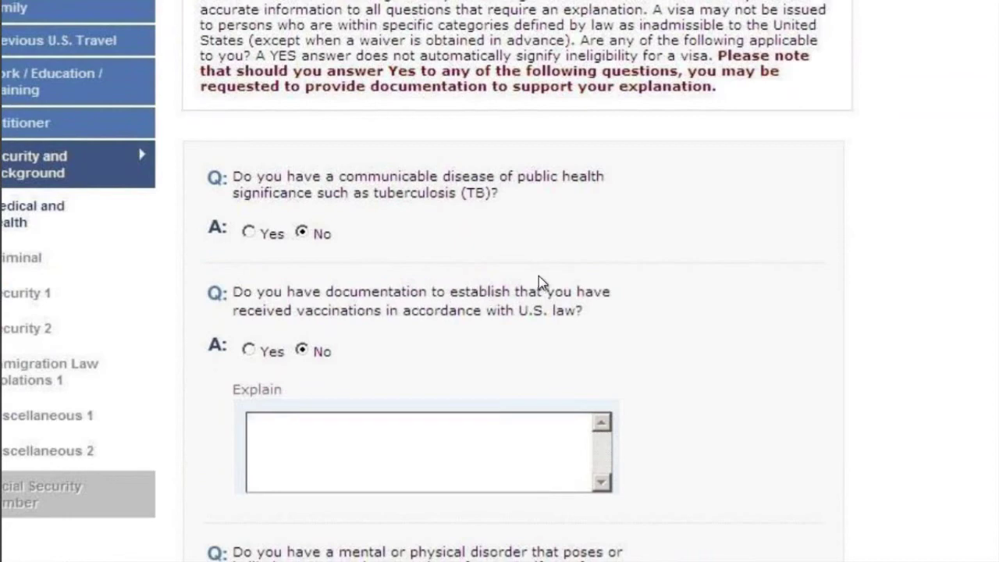
scroll(603, 277, "down", 8)
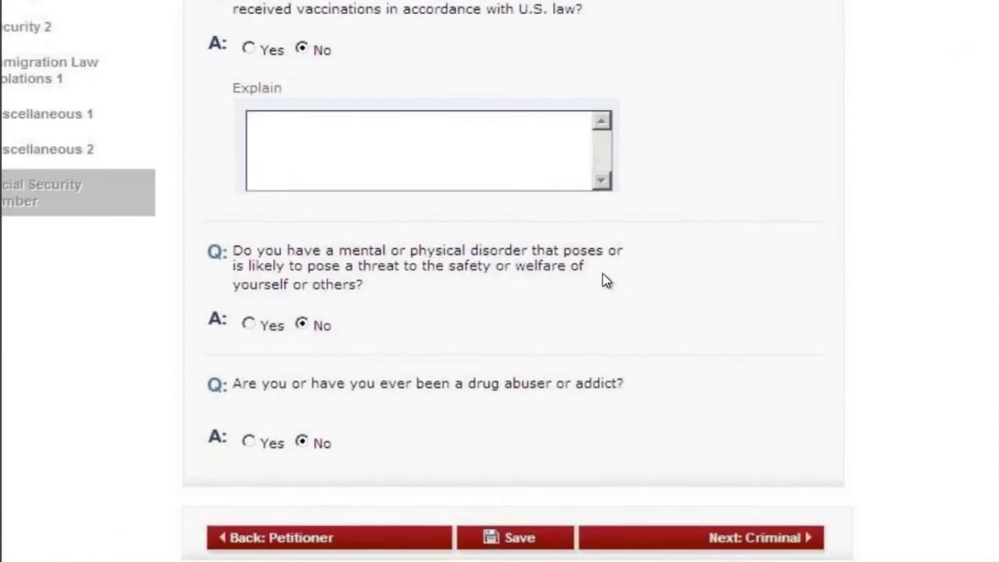
scroll(606, 281, "down", 3)
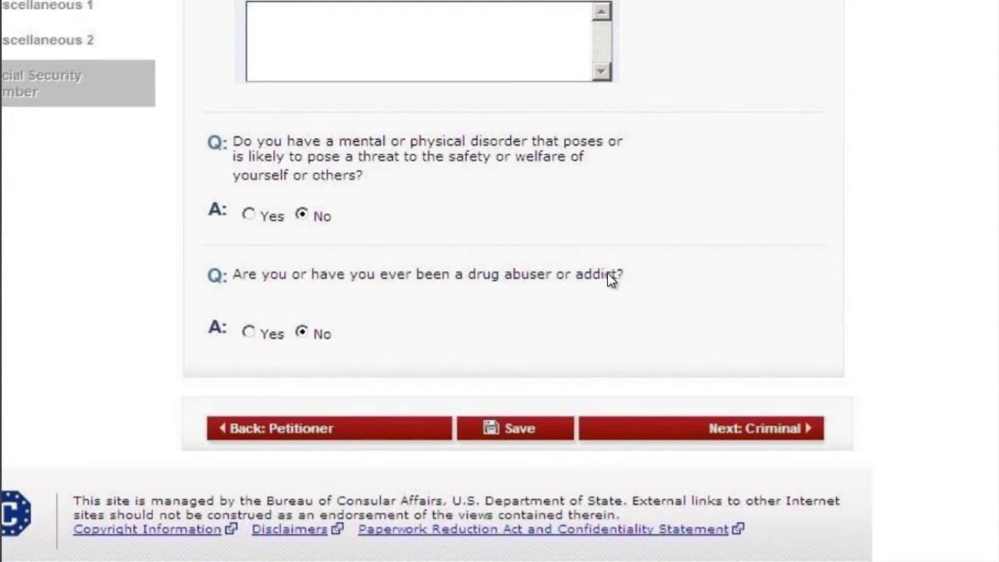
Skim the Medical and Health page variant answered Yes, including its explanation fields
scroll(608, 277, "down", 15)
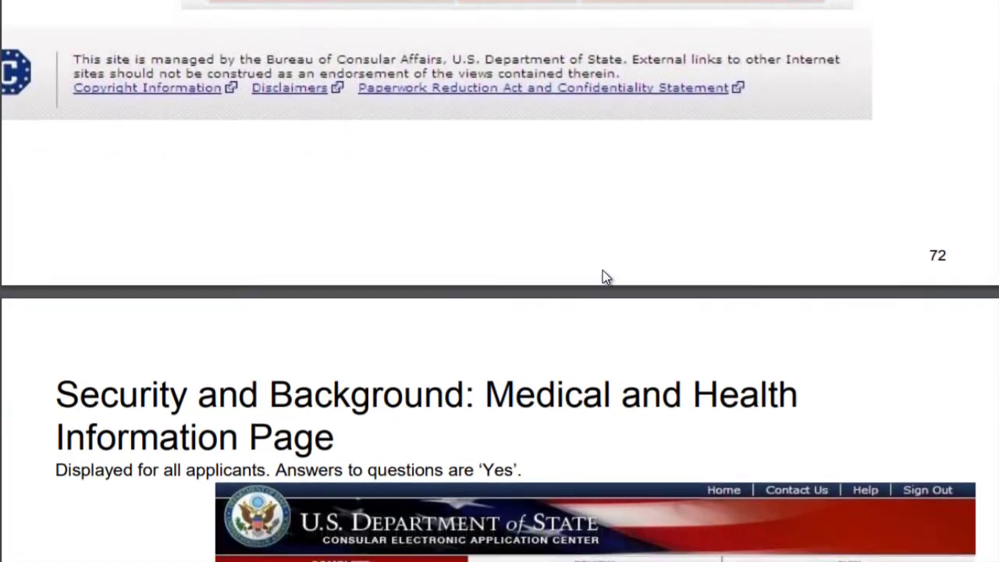
scroll(601, 276, "down", 20)
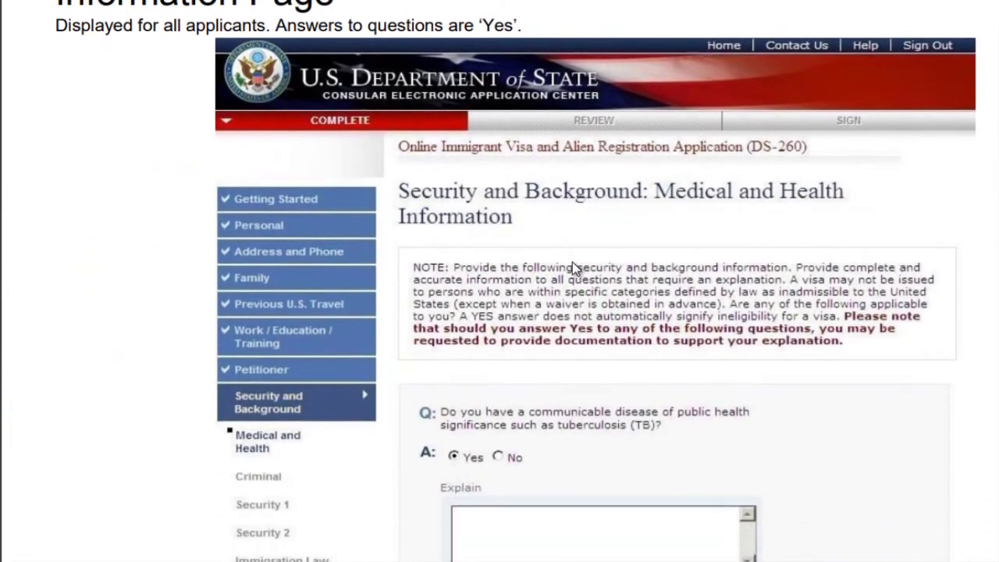
scroll(575, 263, "down", 20)
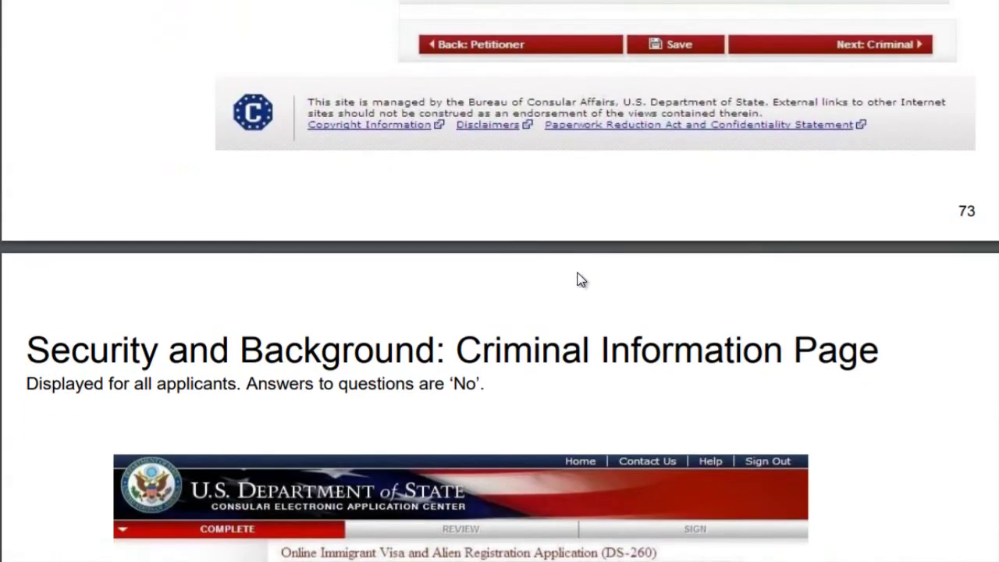
Read the Criminal Information page answered No, from the arrest and controlled substance questions through money laundering and human trafficking
scroll(586, 289, "down", 5)
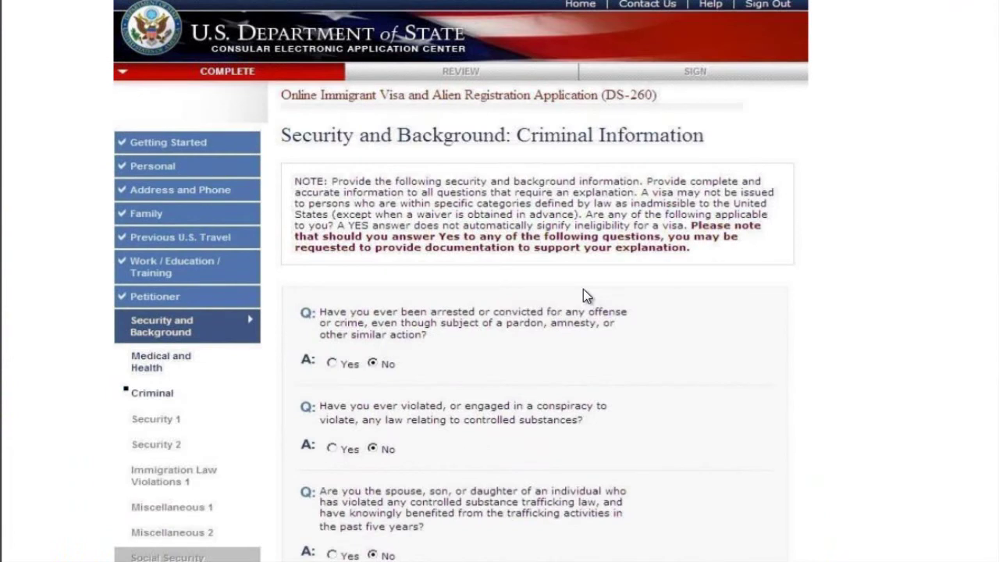
scroll(583, 288, "up", 3)
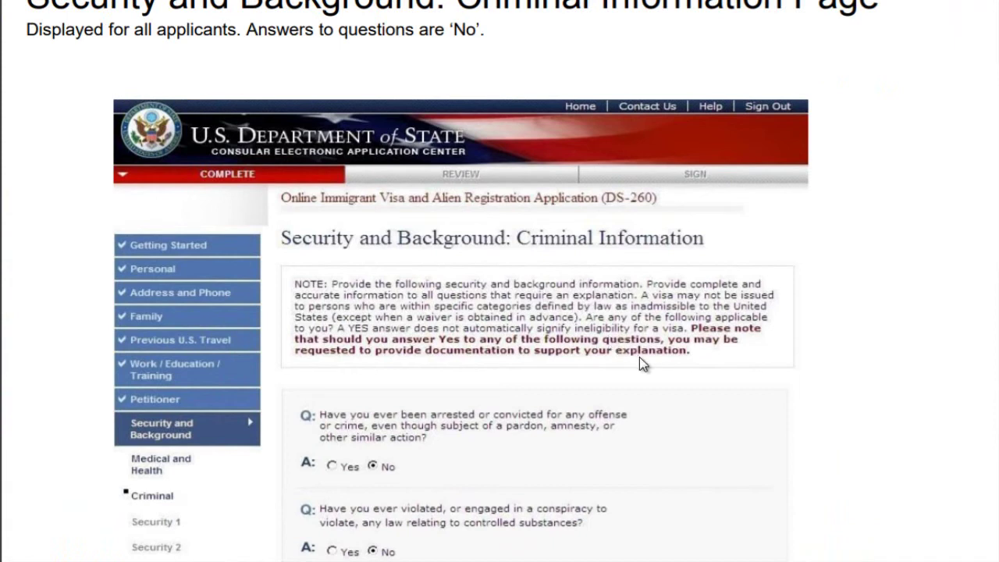
scroll(624, 360, "down", 3)
scroll(624, 364, "down", 3)
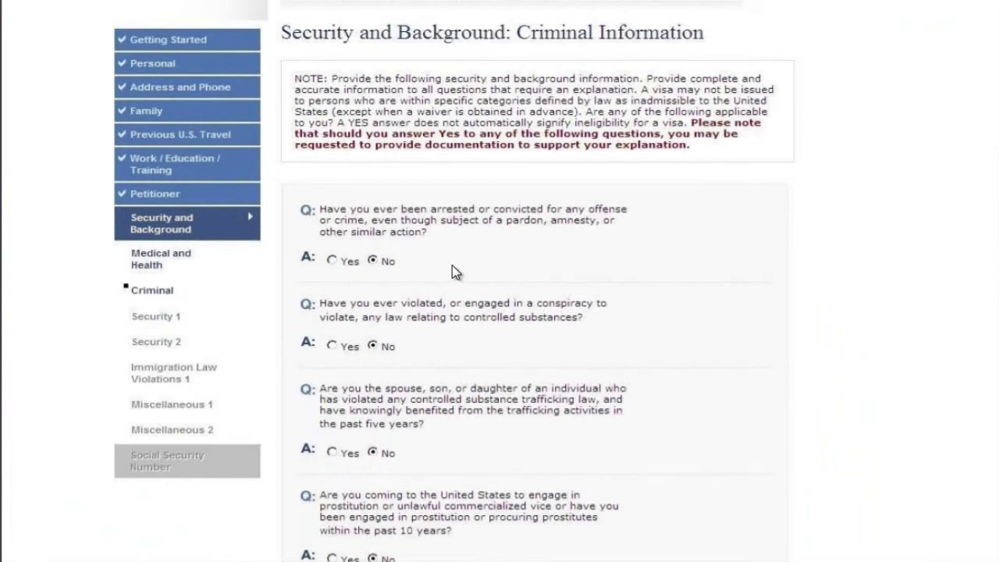
scroll(451, 264, "down", 6)
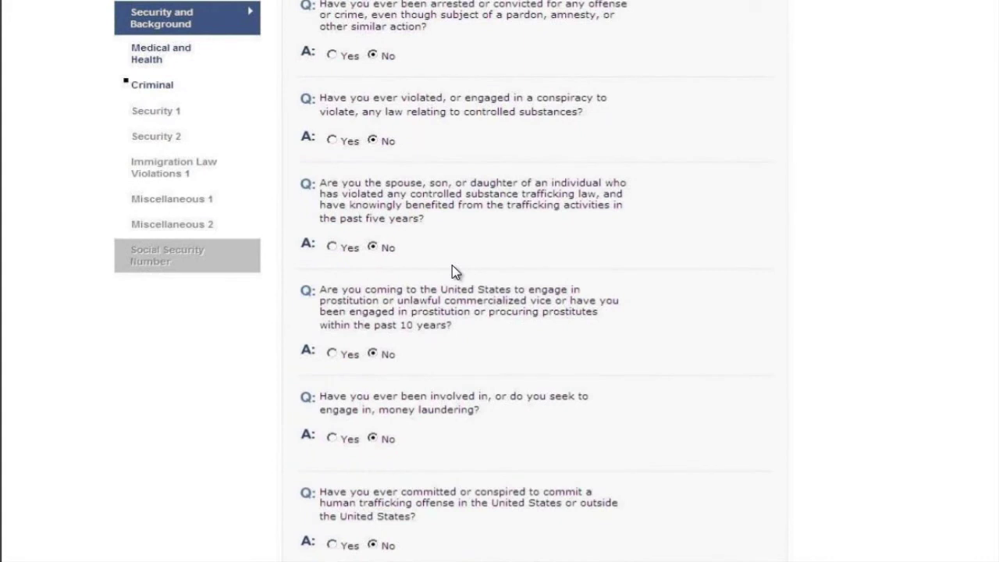
scroll(411, 338, "down", 5)
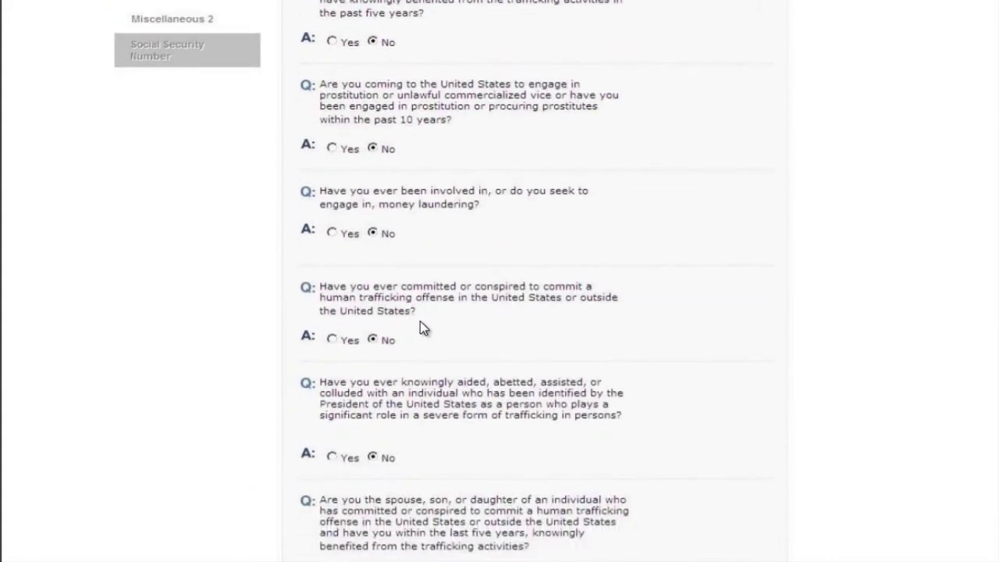
scroll(422, 321, "down", 3)
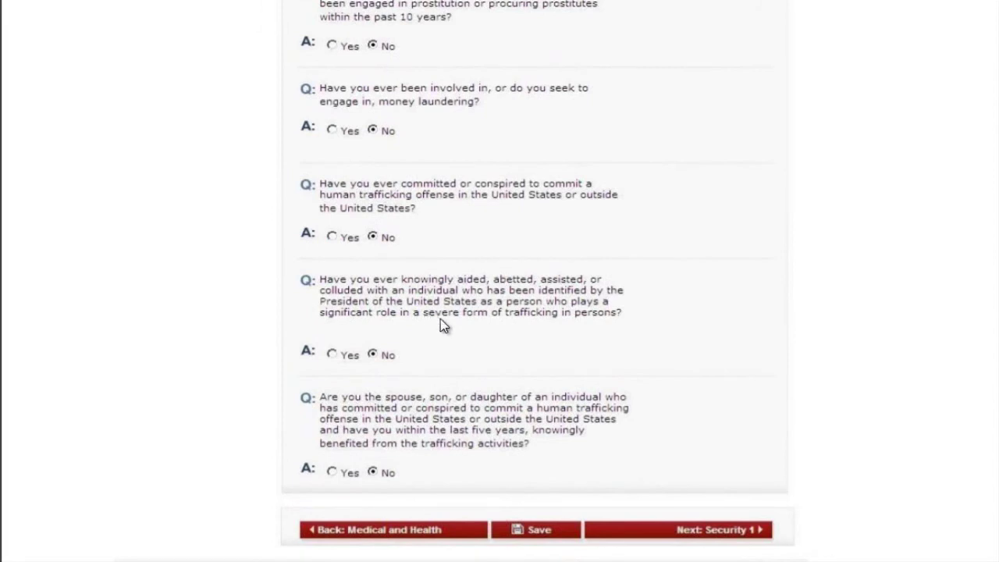
scroll(445, 325, "down", 10)
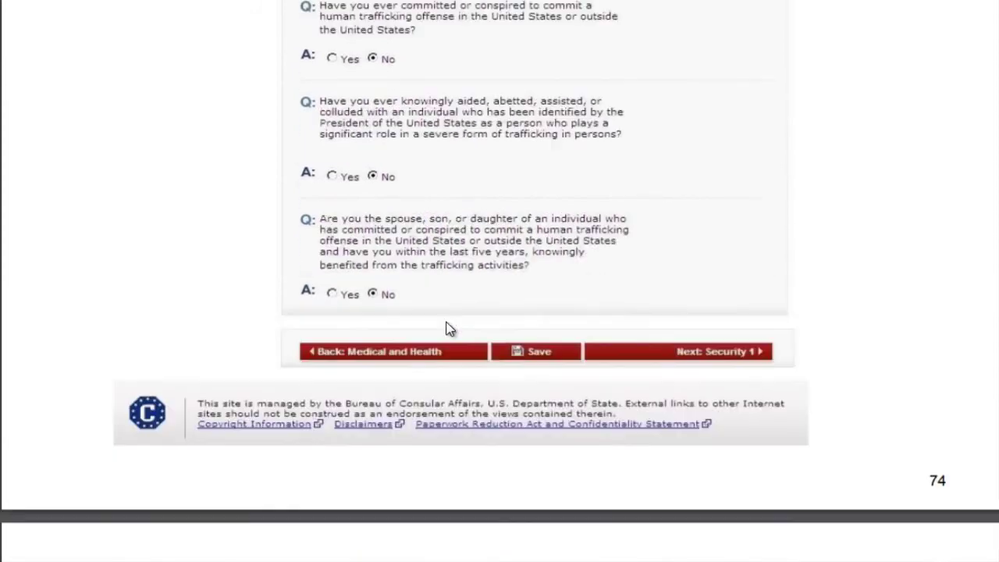
Review the Security Information 1 page in its No and Yes versions, covering espionage, terrorism, genocide and torture questions
scroll(451, 328, "down", 5)
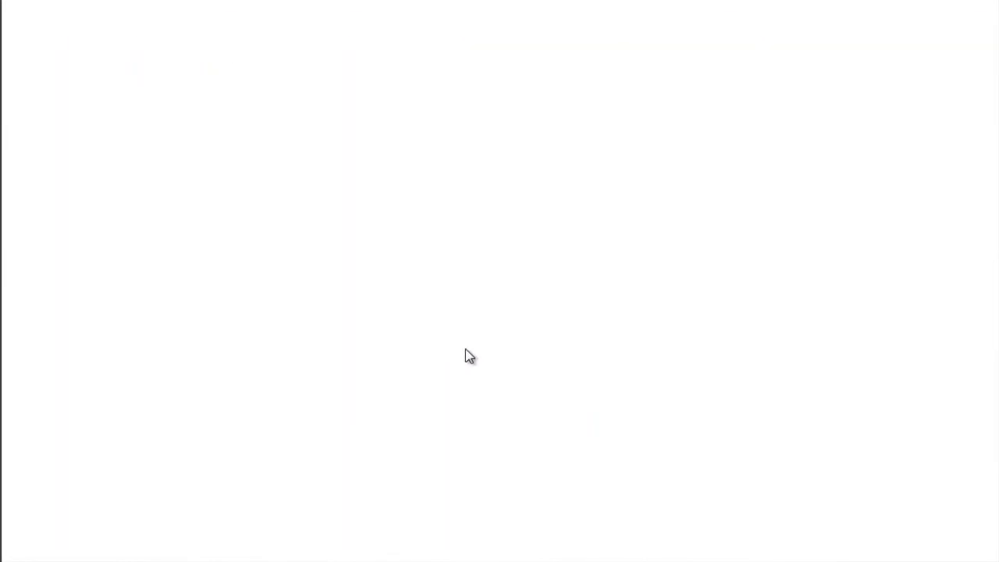
scroll(475, 338, "down", 8)
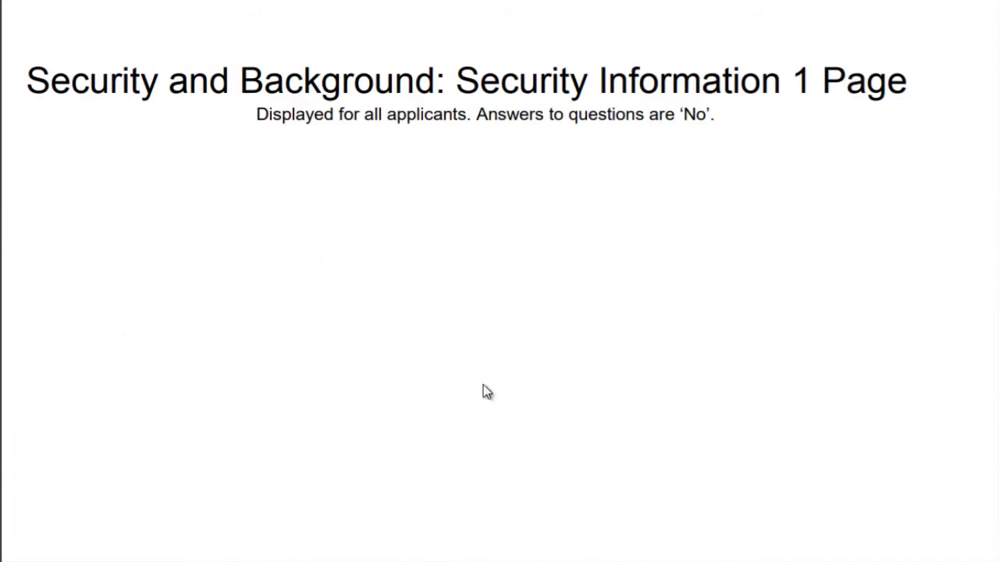
scroll(392, 323, "down", 2)
scroll(421, 419, "down", 10)
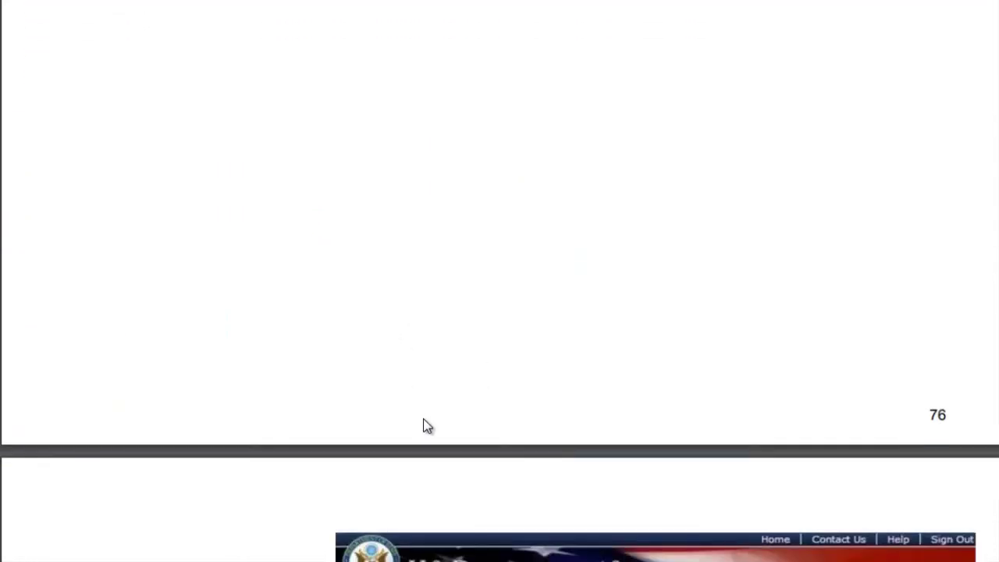
scroll(301, 350, "down", 10)
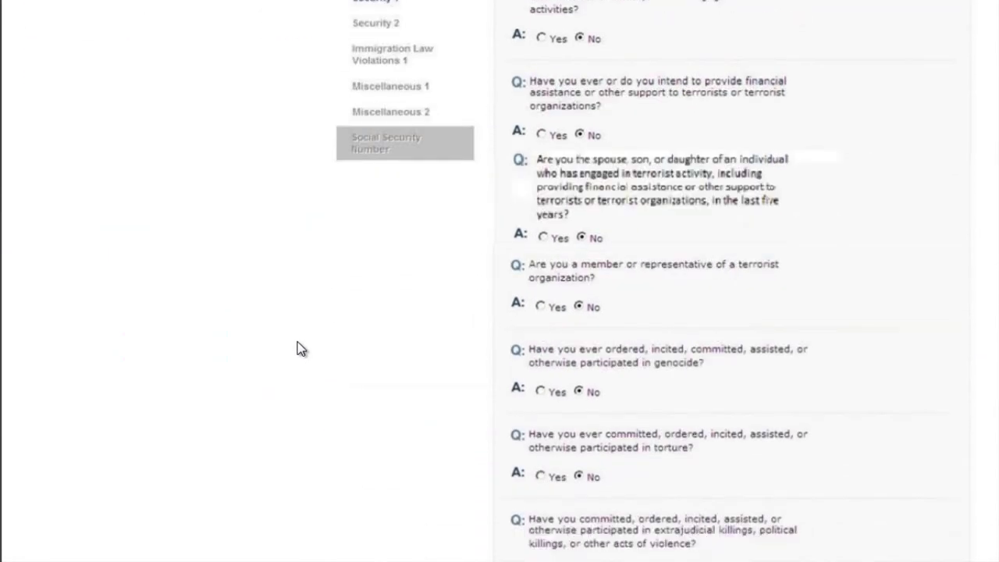
scroll(299, 348, "down", 10)
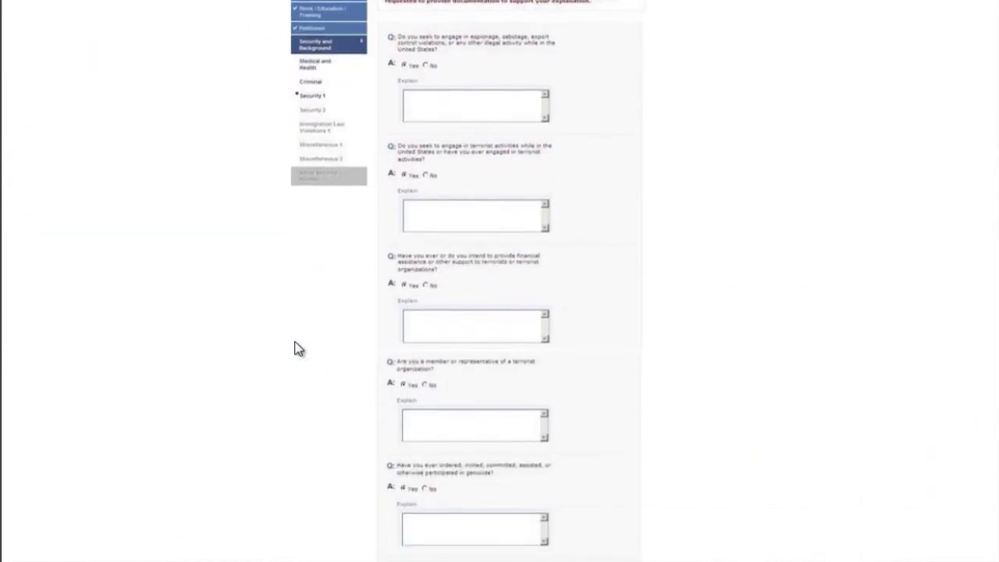
scroll(484, 187, "down", 10)
Read the Security Information 2 page answered No, then skim its Yes version with the explanation fields
scroll(485, 189, "down", 10)
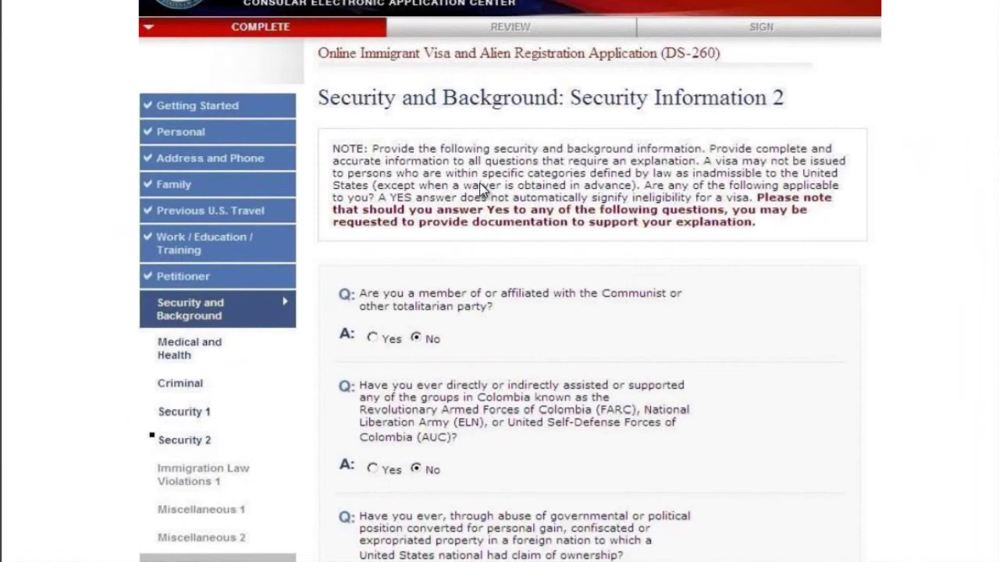
scroll(482, 189, "down", 3)
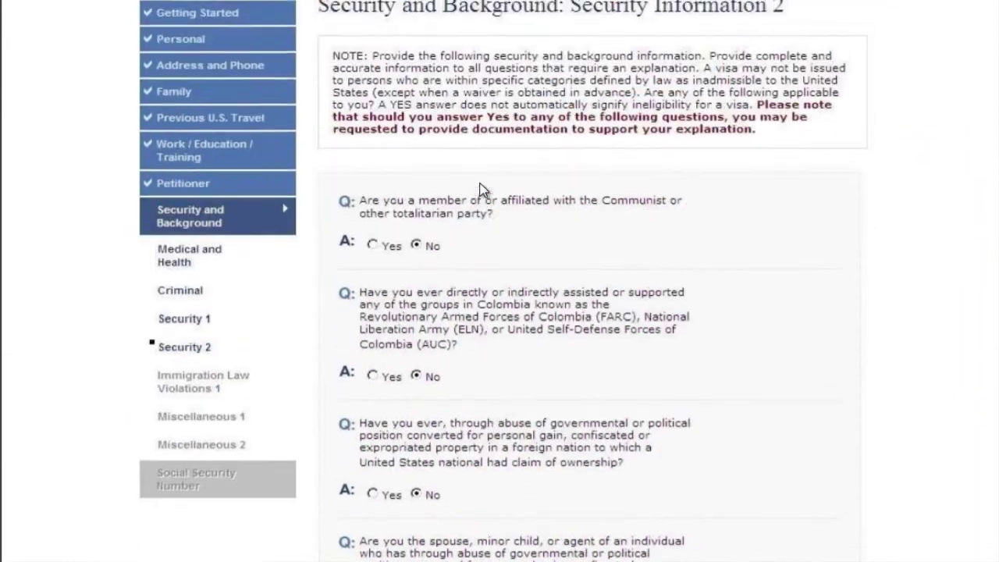
scroll(481, 189, "down", 6)
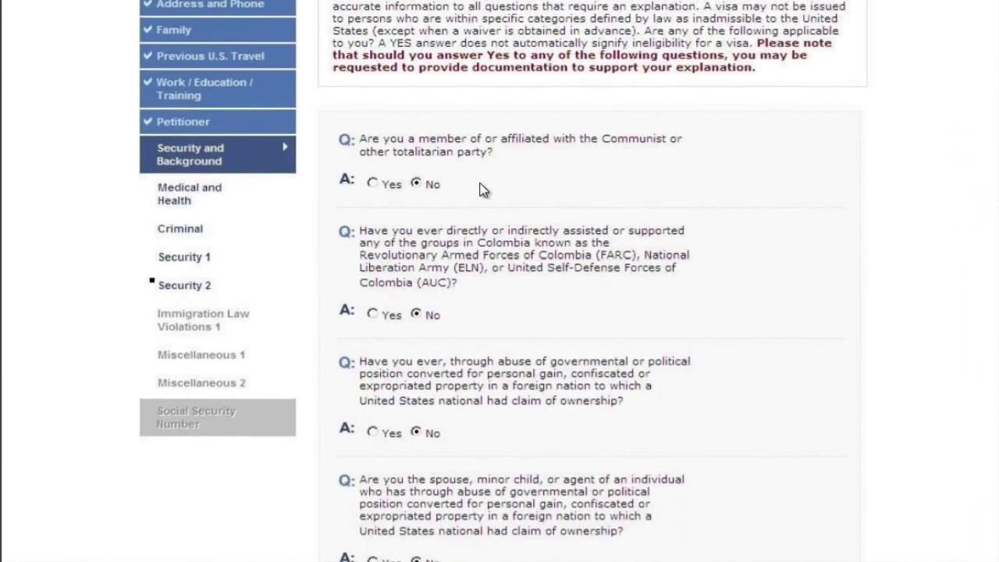
scroll(482, 189, "down", 14)
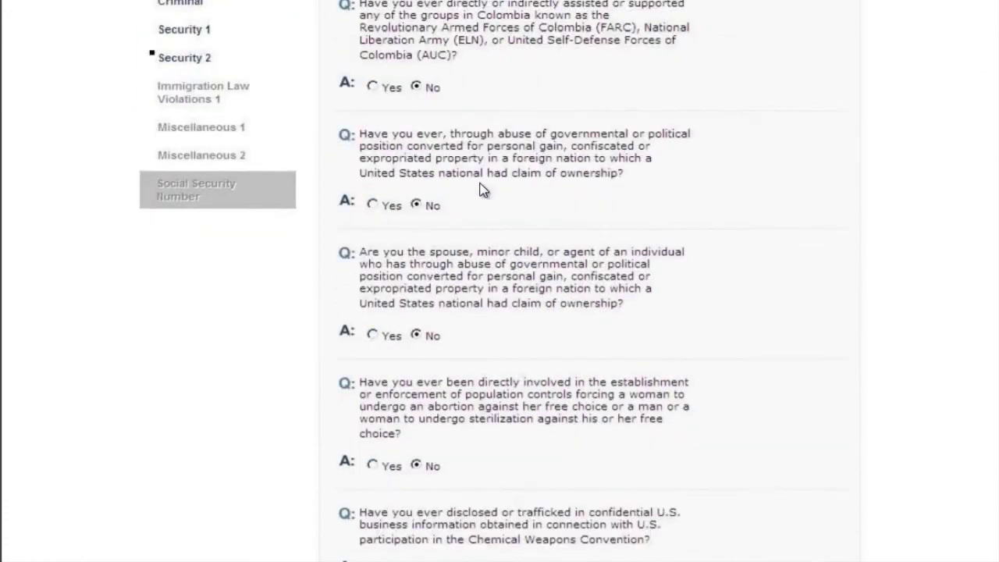
scroll(482, 189, "down", 7)
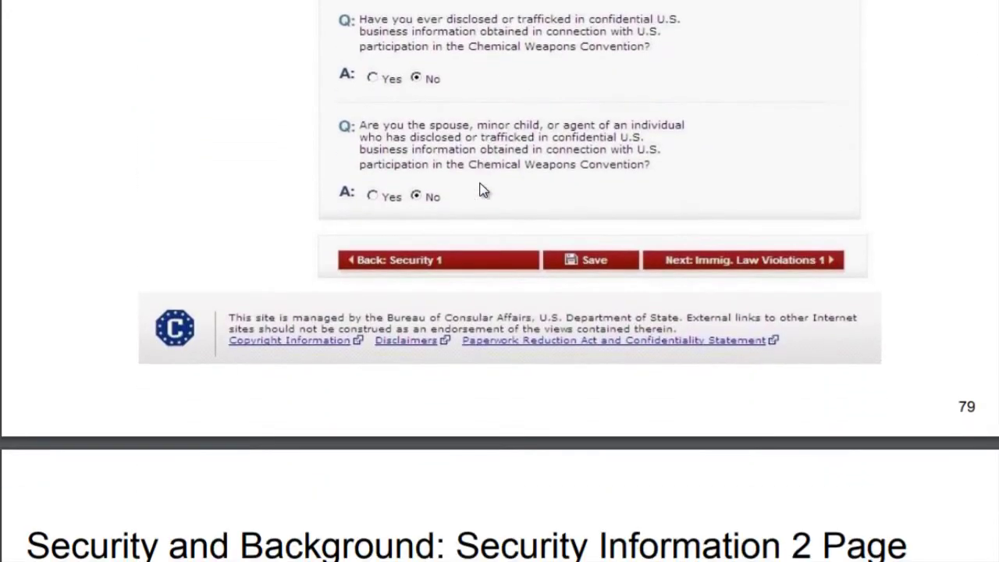
scroll(482, 189, "down", 15)
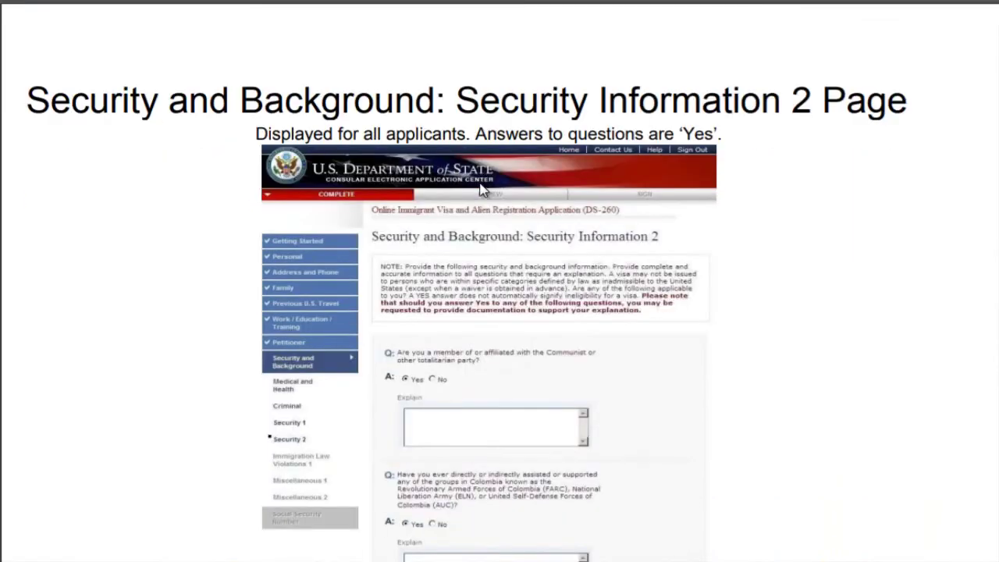
scroll(481, 189, "down", 15)
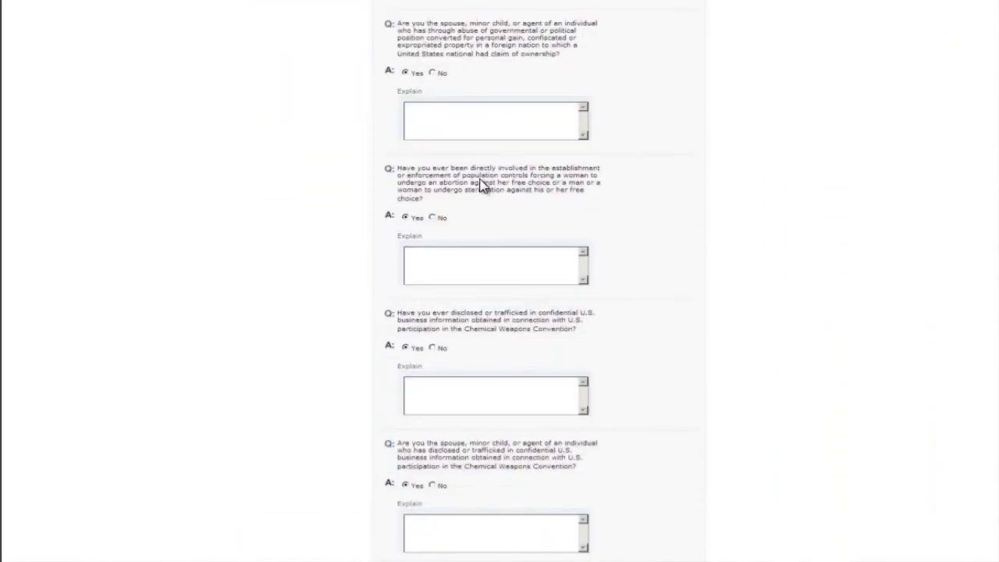
scroll(473, 164, "down", 18)
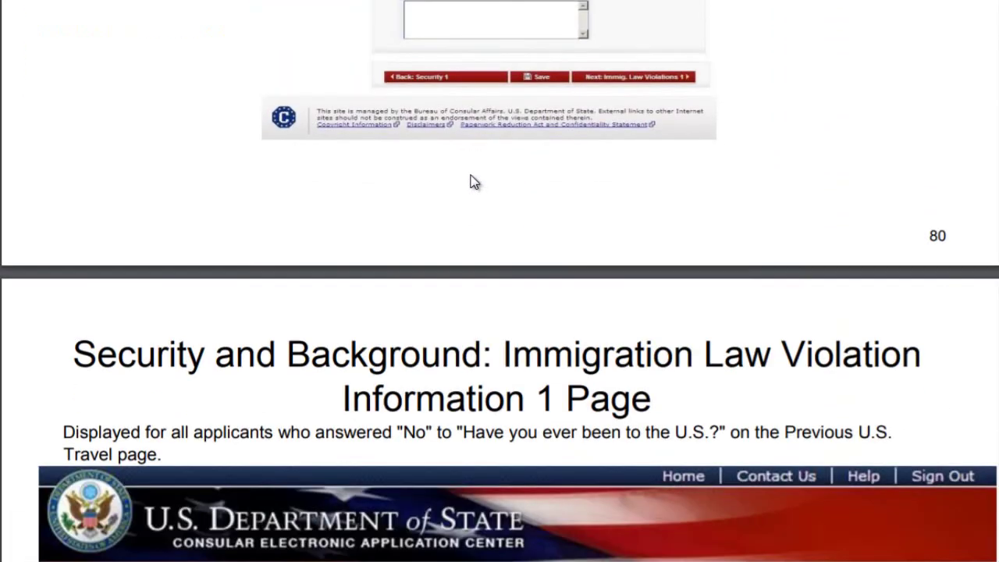
Review both Immigration Law Violation Information 1 versions for applicants who have never been to the U.S., covering visa fraud and removal questions
scroll(471, 181, "down", 17)
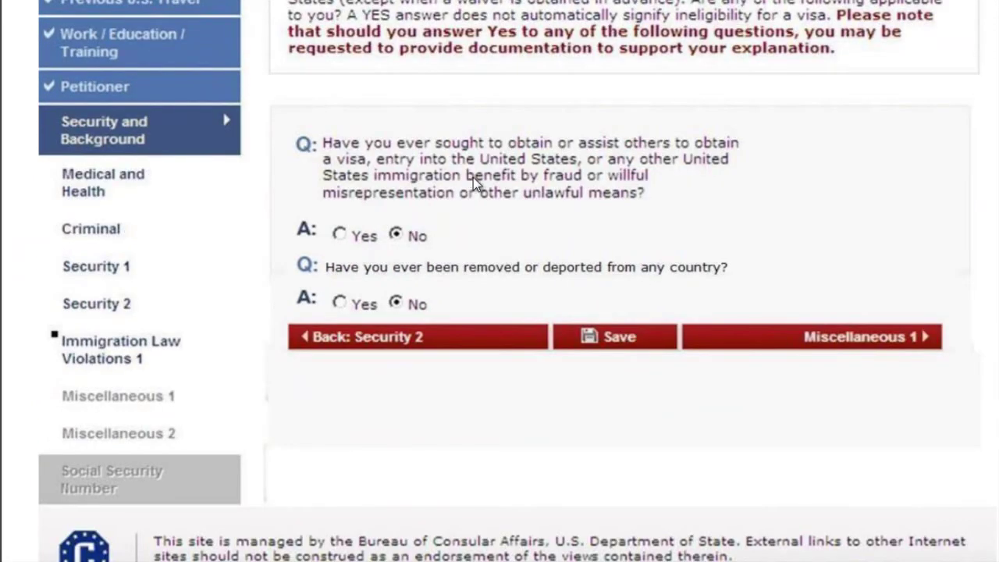
scroll(474, 180, "down", 3)
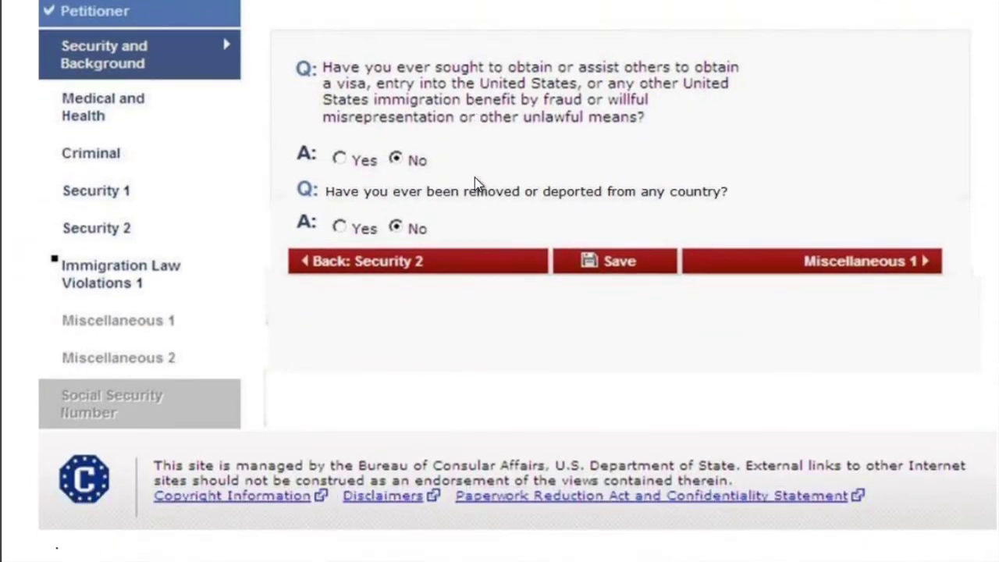
scroll(475, 179, "down", 14)
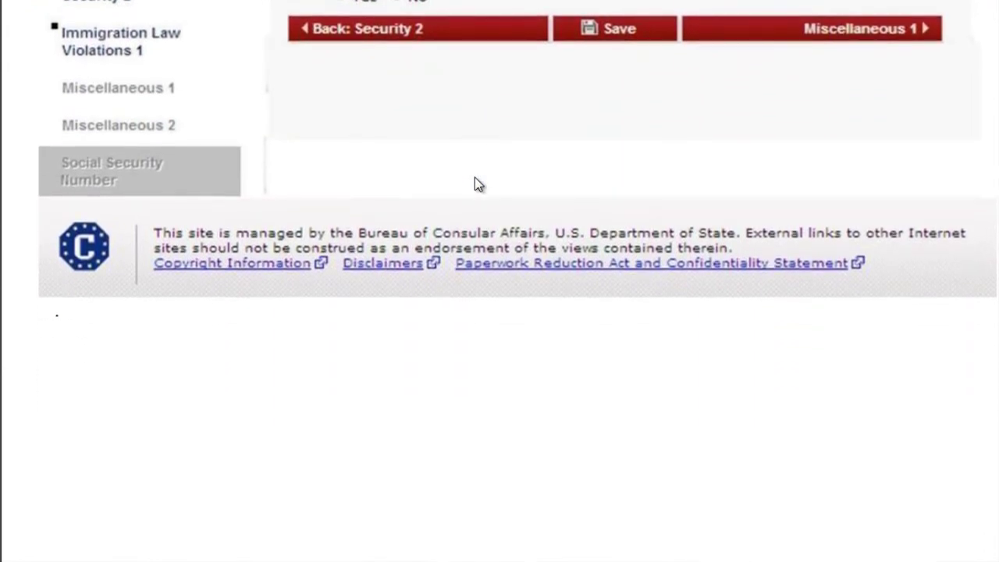
scroll(478, 184, "down", 20)
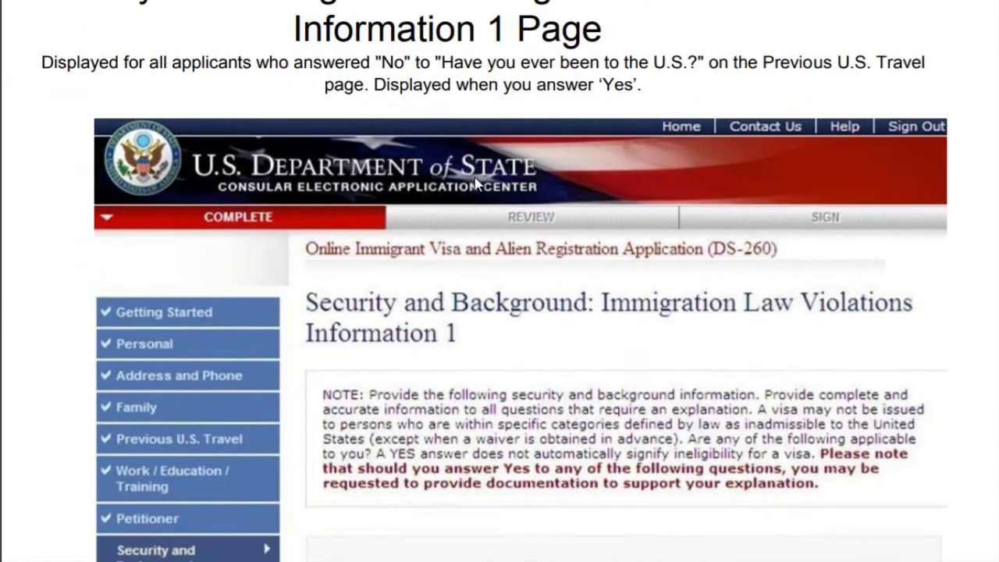
scroll(474, 177, "down", 10)
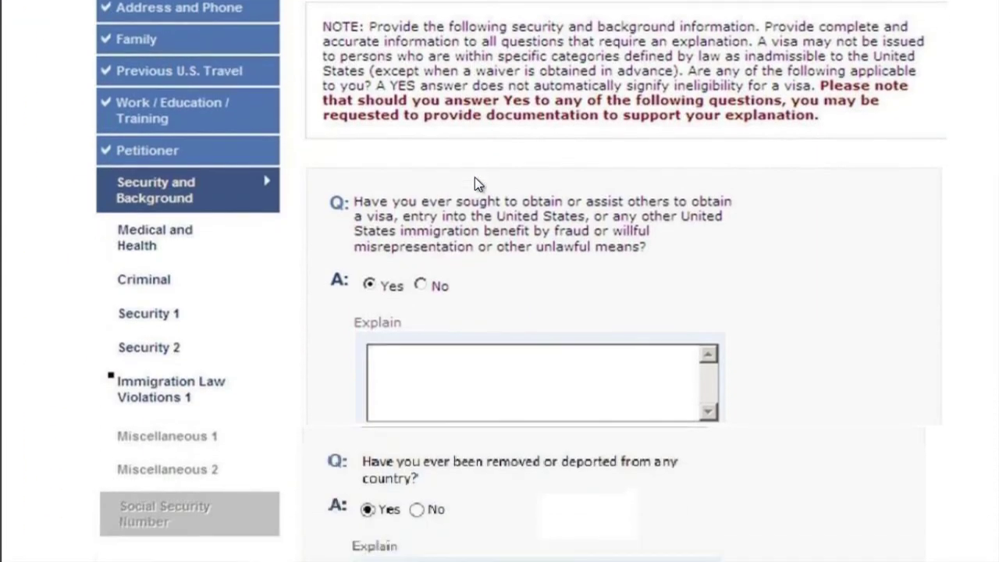
scroll(479, 184, "down", 14)
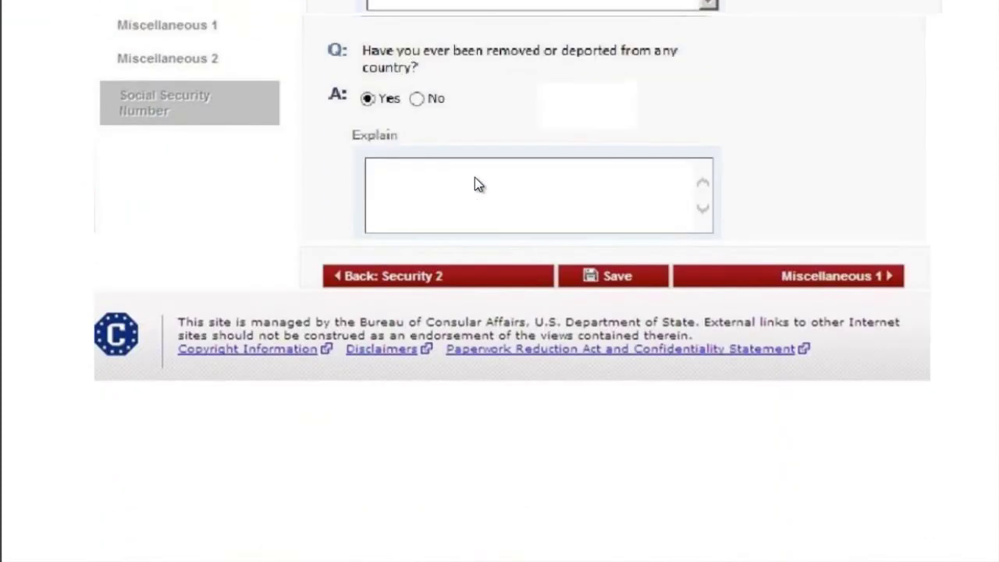
Examine Immigration Law Violation Information 1 for applicants who have been to the U.S., answered No and Yes, including hearing, overstay and removal questions
scroll(501, 243, "down", 20)
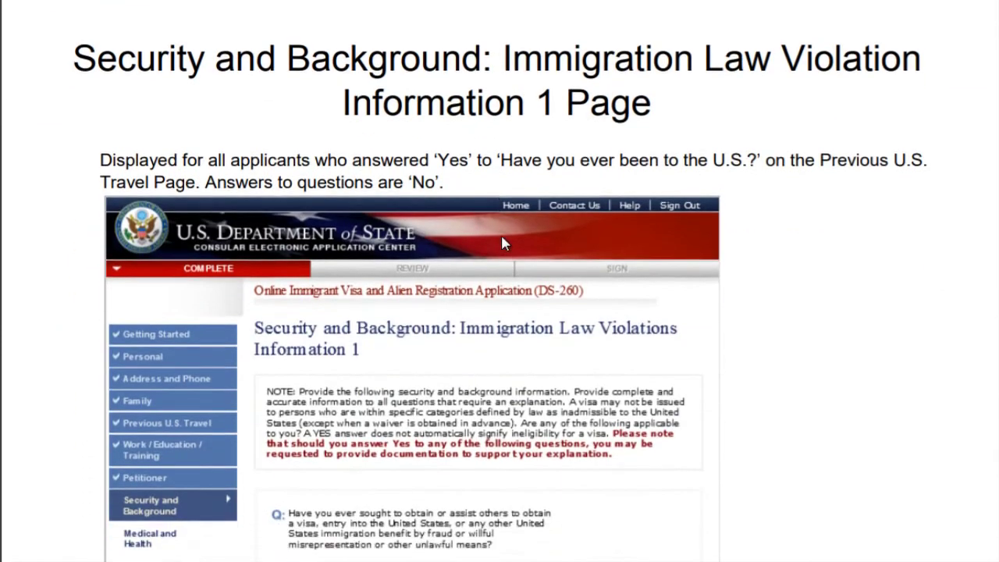
scroll(503, 246, "down", 20)
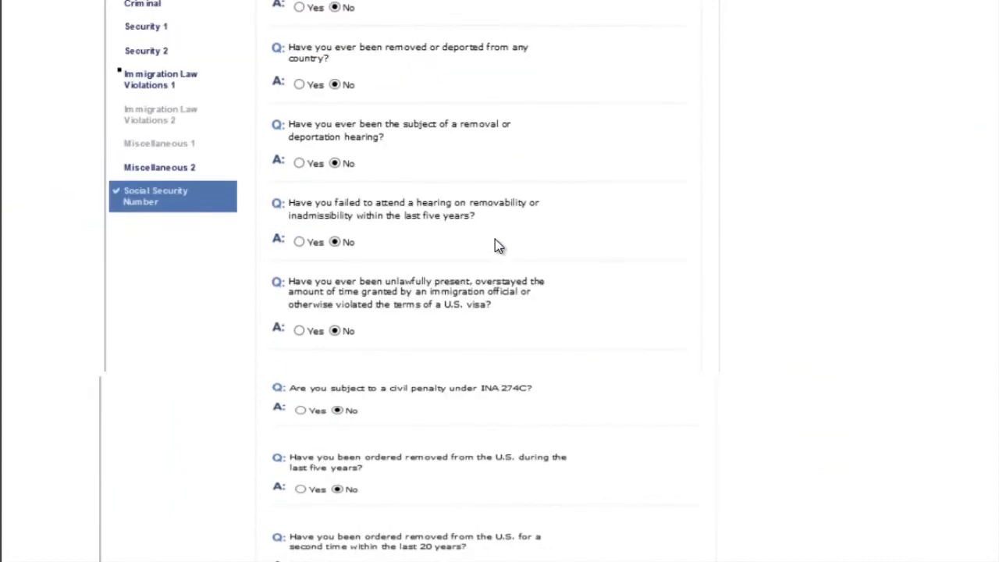
scroll(481, 234, "down", 14)
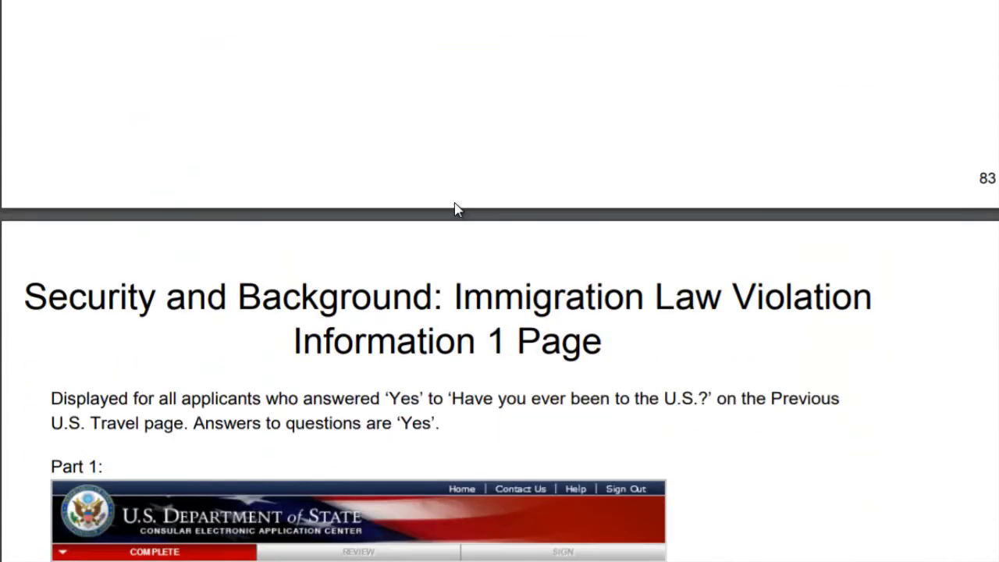
scroll(454, 202, "down", 20)
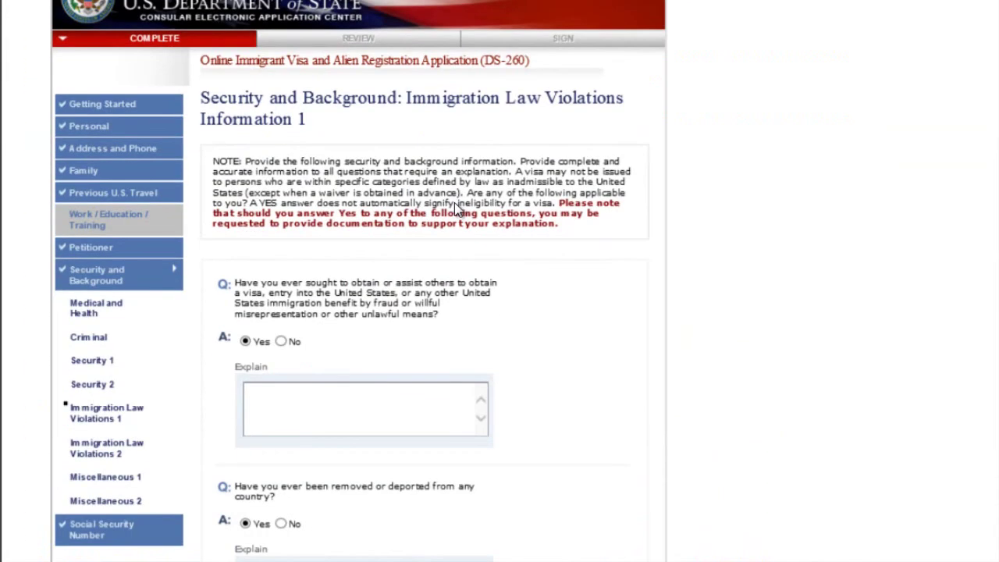
scroll(453, 206, "down", 17)
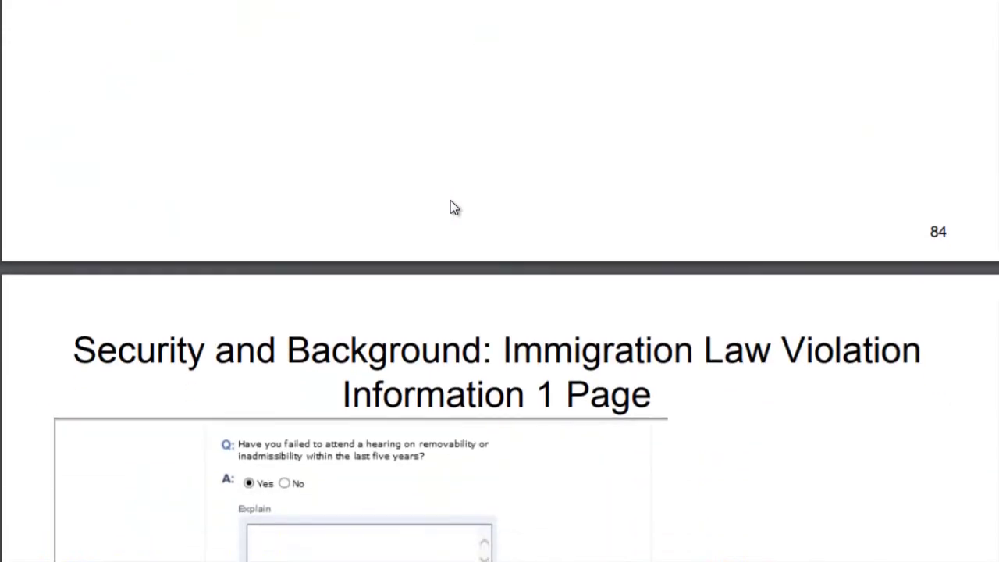
scroll(475, 202, "down", 6)
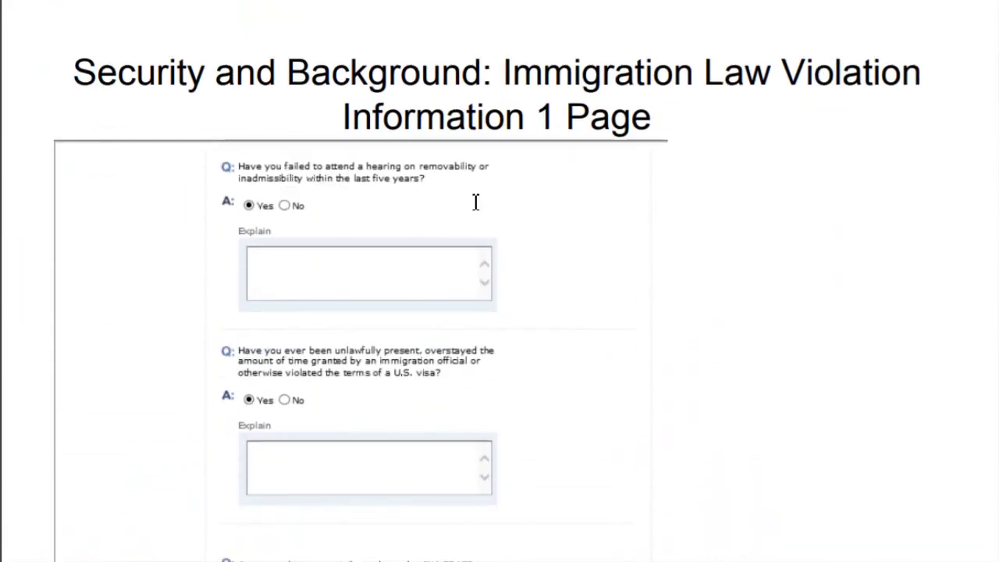
scroll(475, 202, "down", 12)
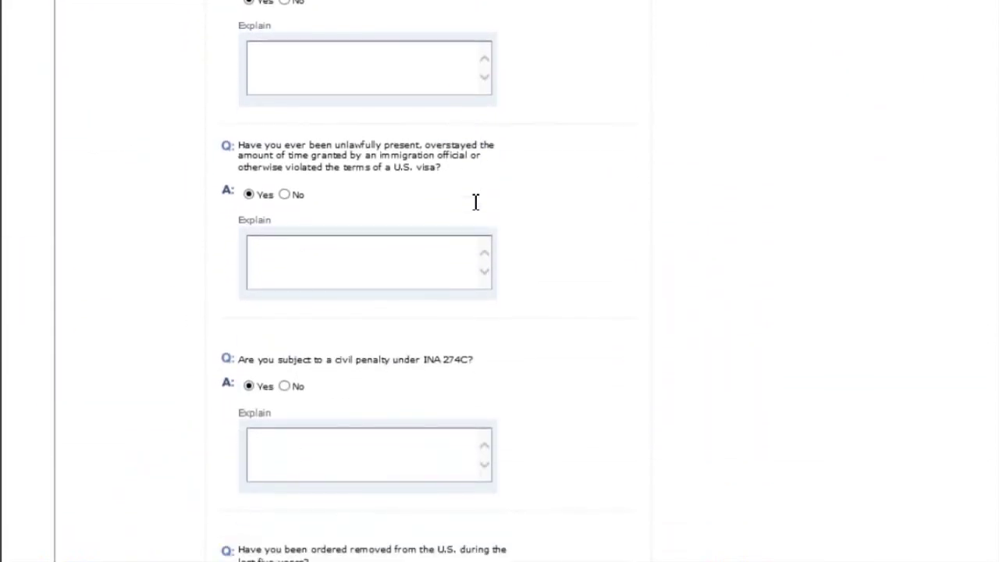
scroll(473, 223, "down", 17)
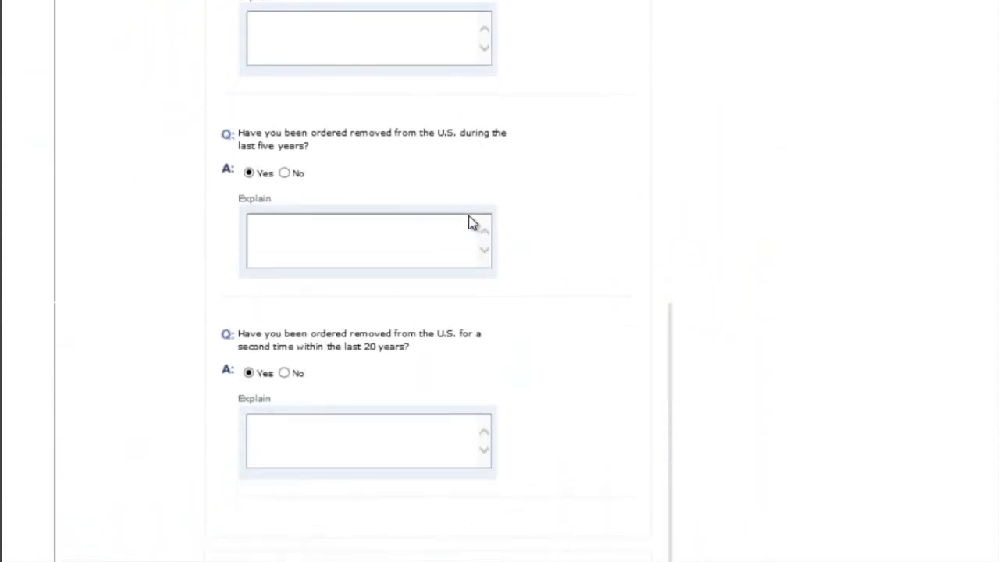
Review the Immigration Law Violation Information 2 page answered No and Yes, covering unlawful presence and aggravated felony questions
scroll(500, 223, "down", 15)
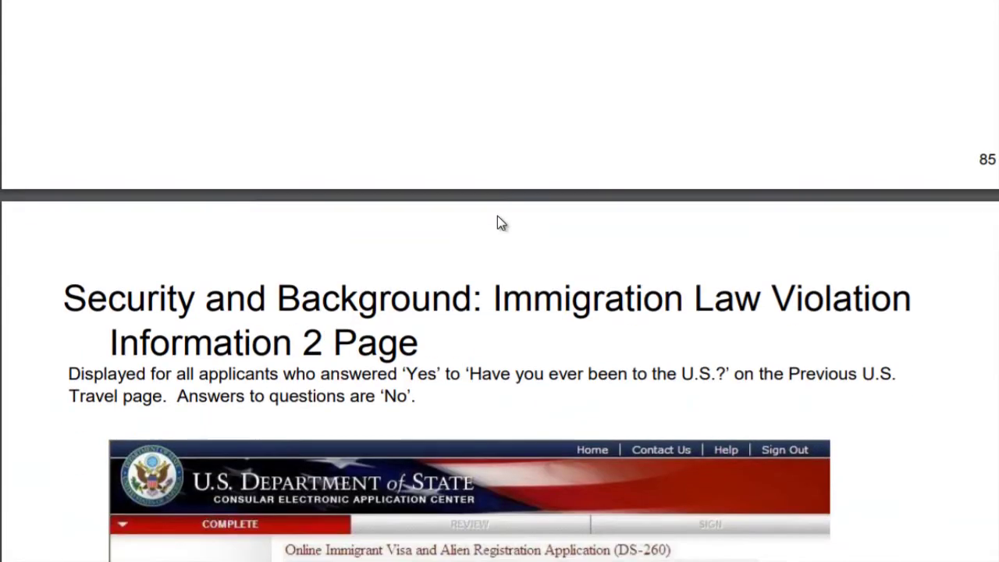
scroll(608, 390, "down", 4)
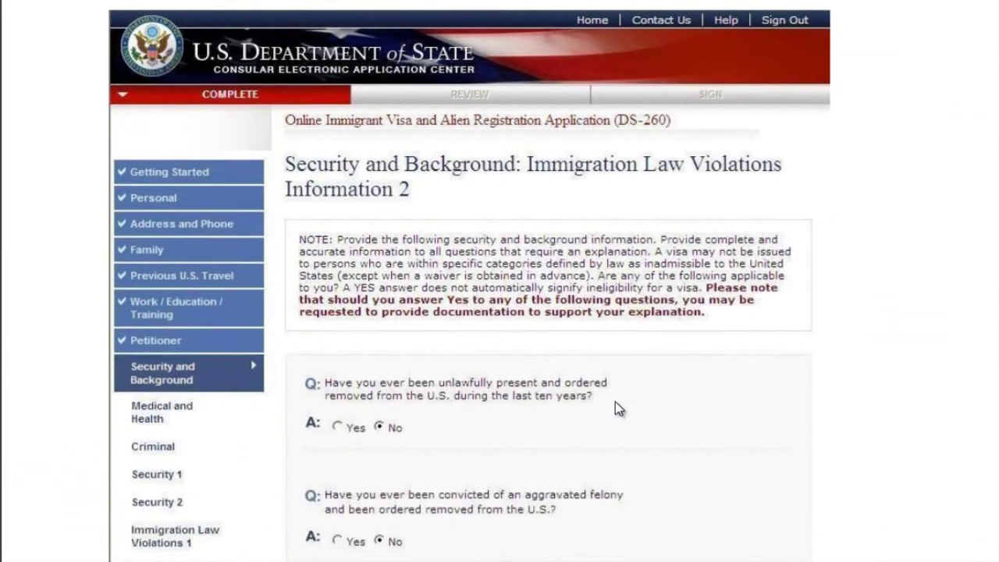
scroll(616, 406, "down", 6)
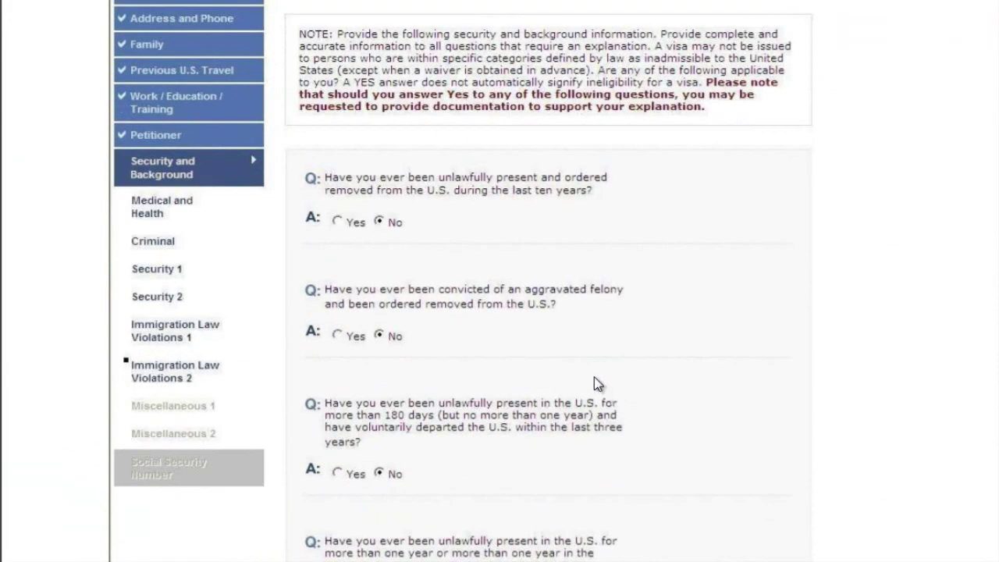
scroll(670, 363, "down", 16)
scroll(670, 361, "down", 18)
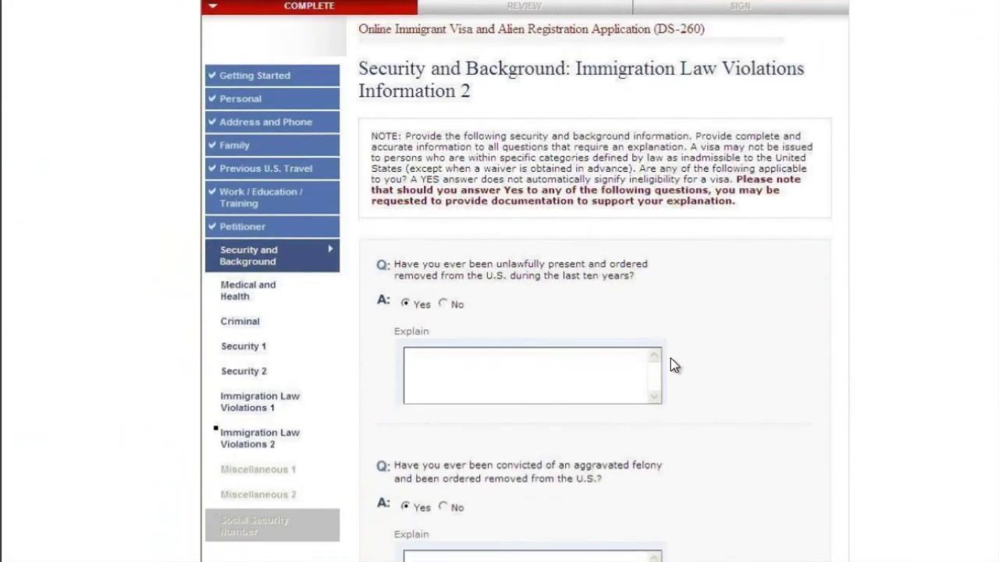
scroll(689, 346, "down", 19)
Skim the Miscellaneous Information 1 page in its No and Yes versions, covering child custody, unlawful voting and foreign medical graduate questions
scroll(690, 352, "down", 20)
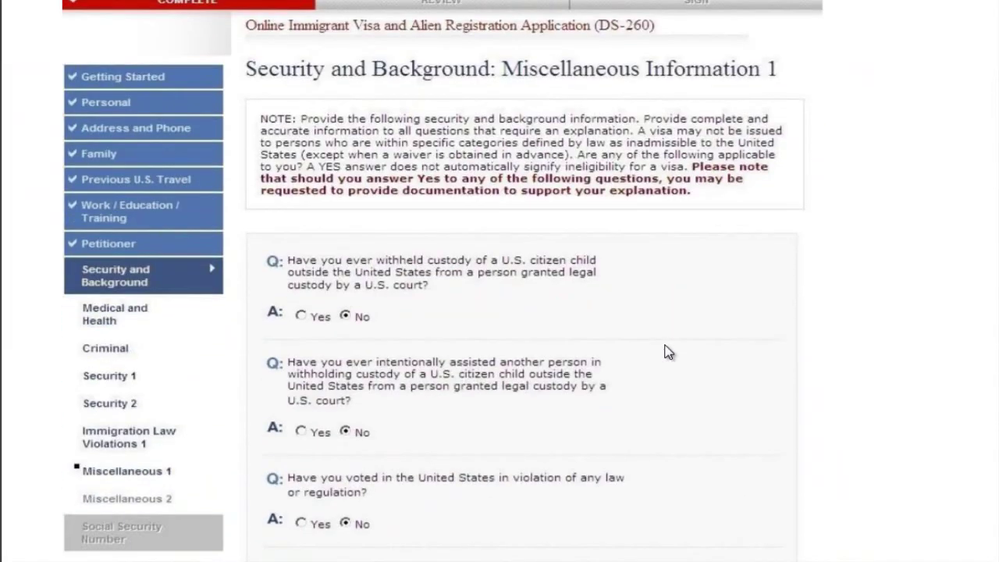
scroll(667, 352, "down", 20)
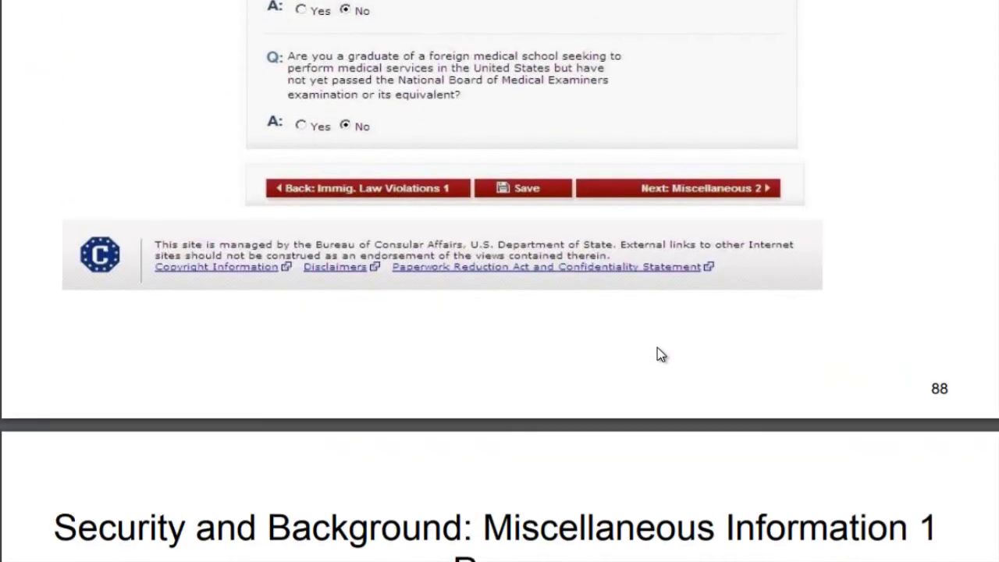
scroll(657, 347, "down", 20)
scroll(650, 347, "down", 20)
Review the Miscellaneous Information 2 page answered No and Yes, covering citizenship ineligibility, military evasion, polygamy, exchange visitor, asylum and public charge questions
scroll(648, 343, "down", 20)
scroll(649, 348, "down", 20)
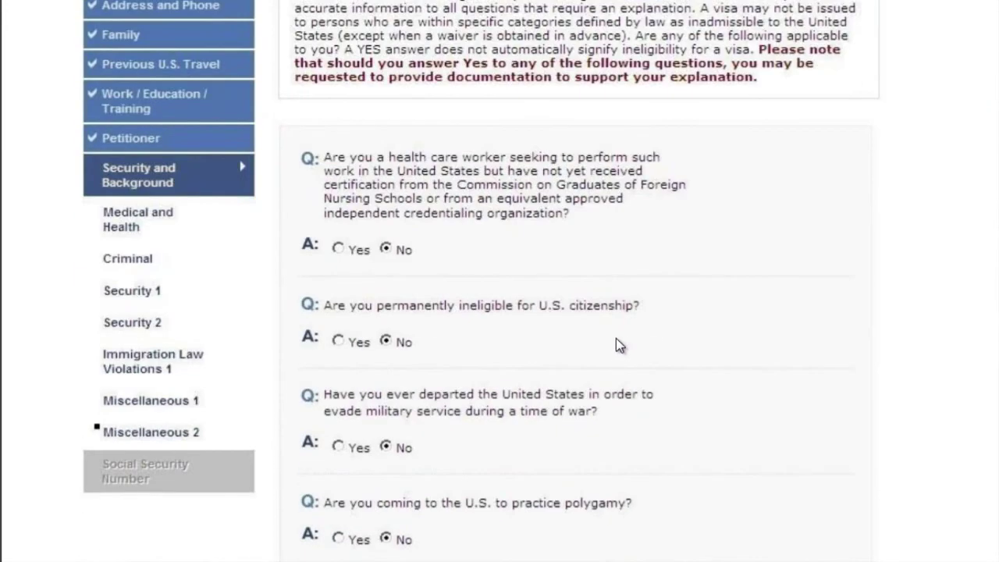
scroll(616, 341, "down", 5)
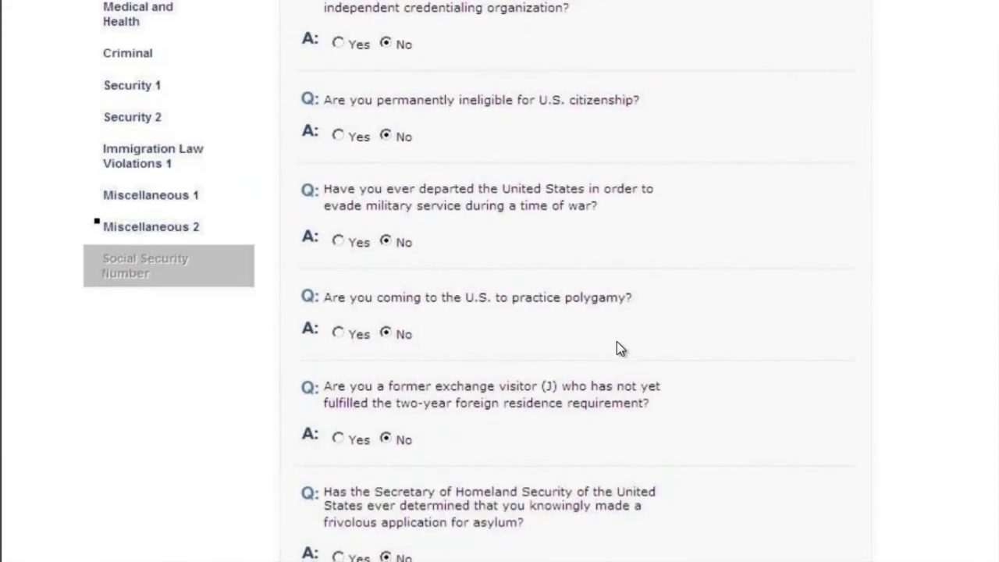
scroll(612, 345, "down", 5)
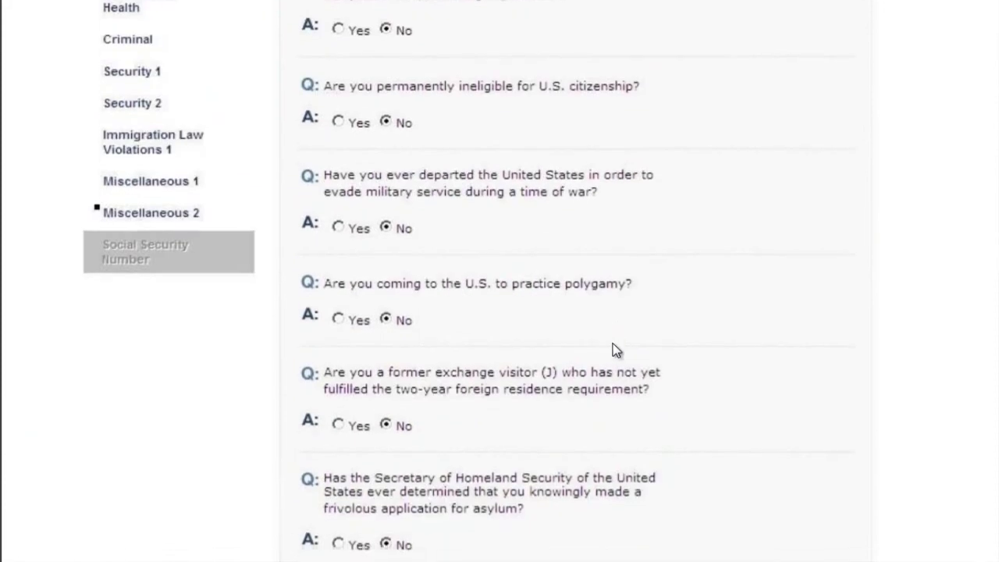
scroll(611, 372, "down", 12)
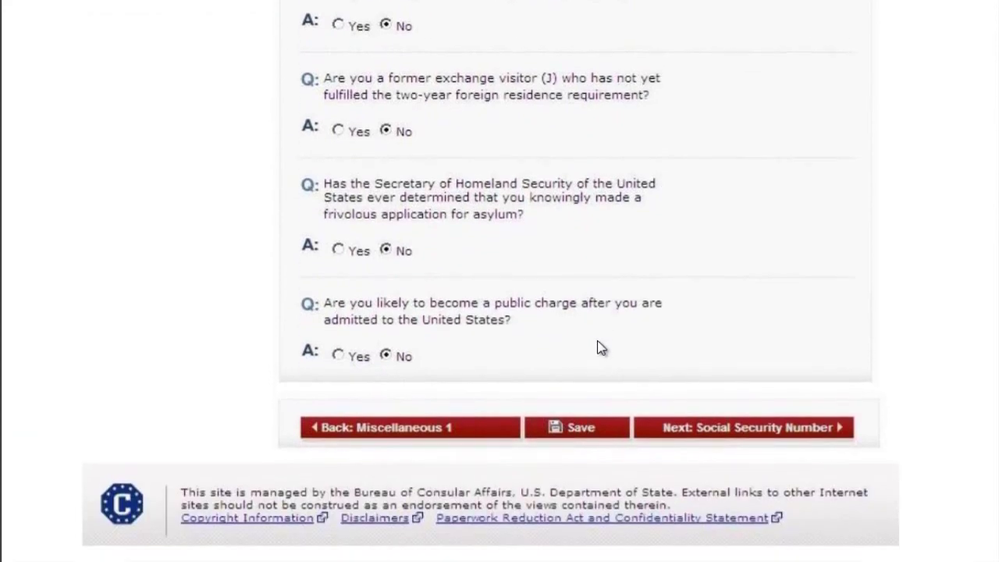
scroll(468, 303, "down", 10)
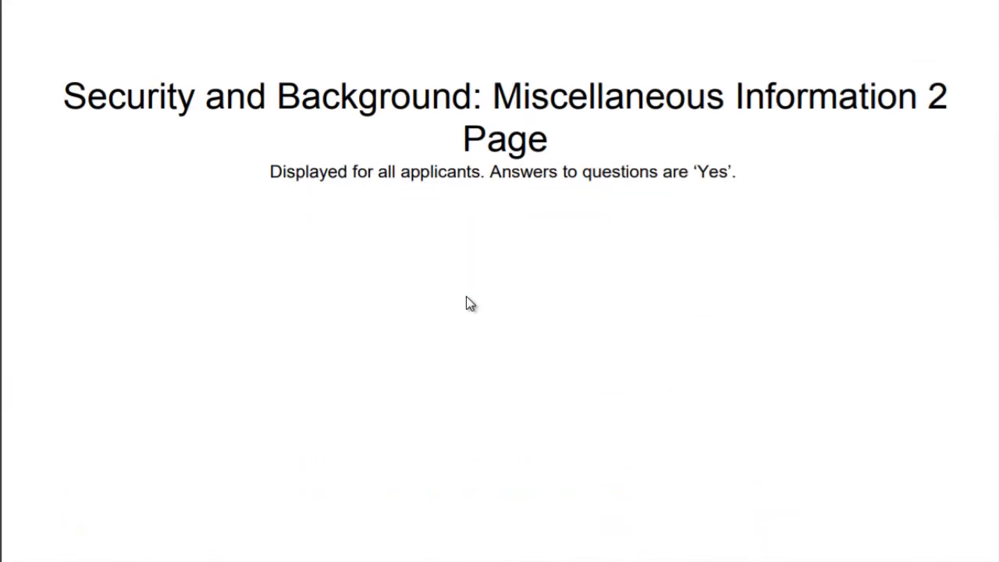
scroll(453, 293, "down", 10)
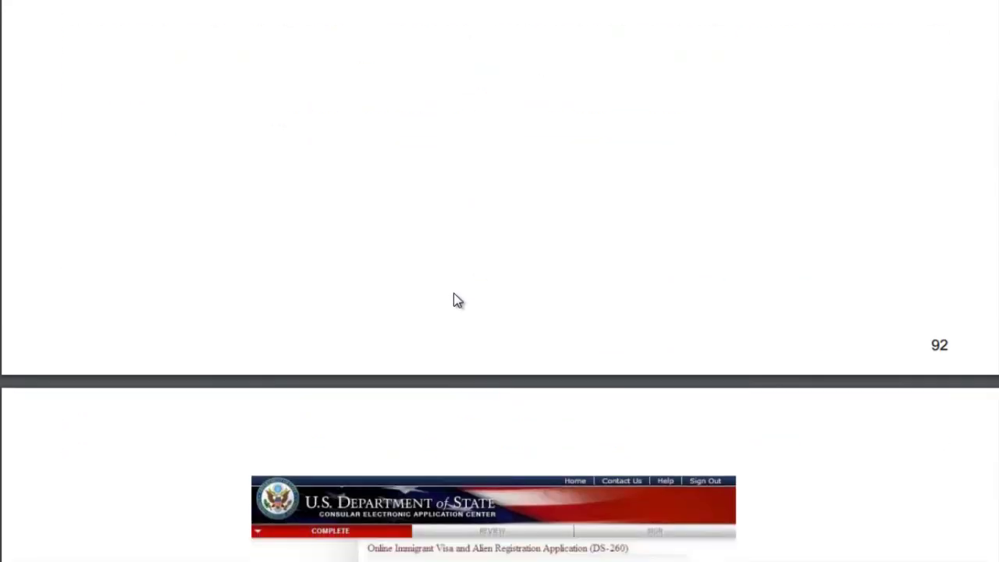
scroll(446, 289, "down", 10)
scroll(444, 283, "down", 10)
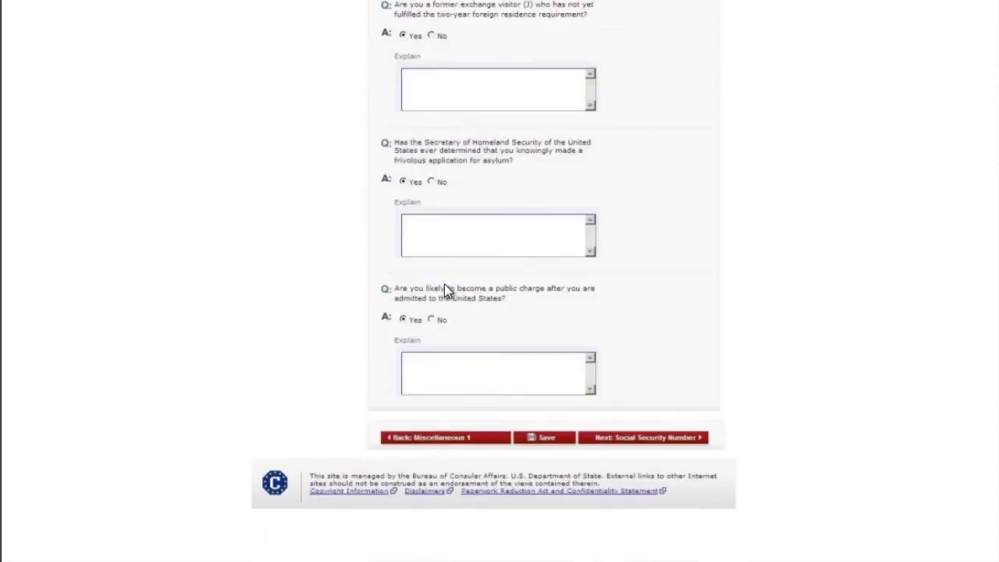
Examine the Social Security Number Information page answered No, Yes and mixed, covering number history, card issuance and consent to disclosure
scroll(446, 290, "down", 5)
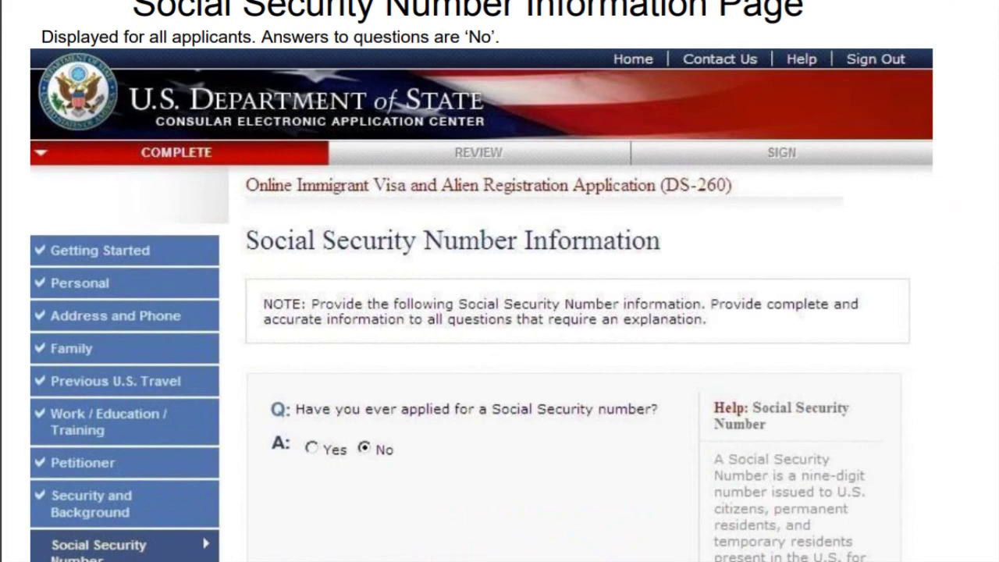
scroll(636, 468, "down", 4)
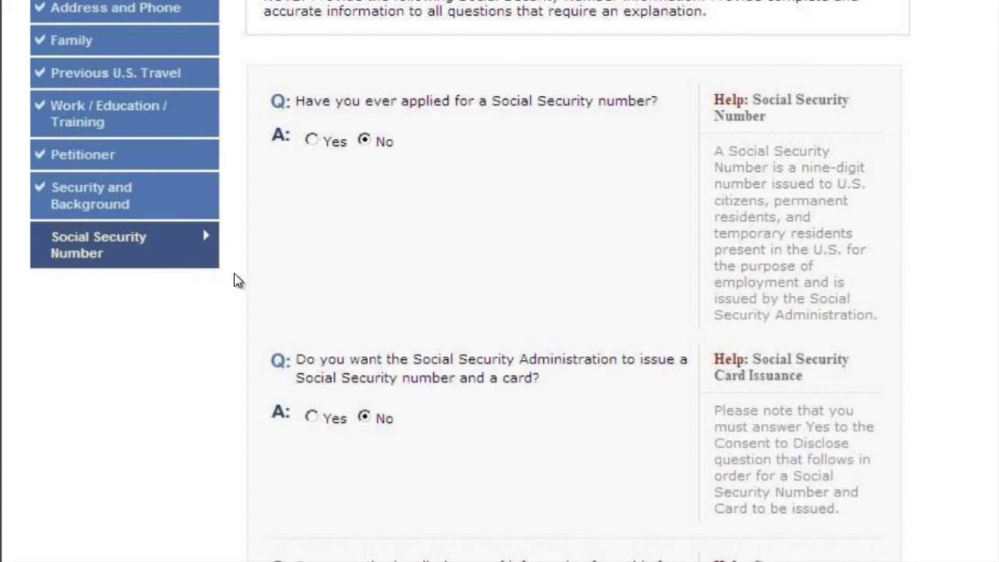
scroll(173, 251, "down", 10)
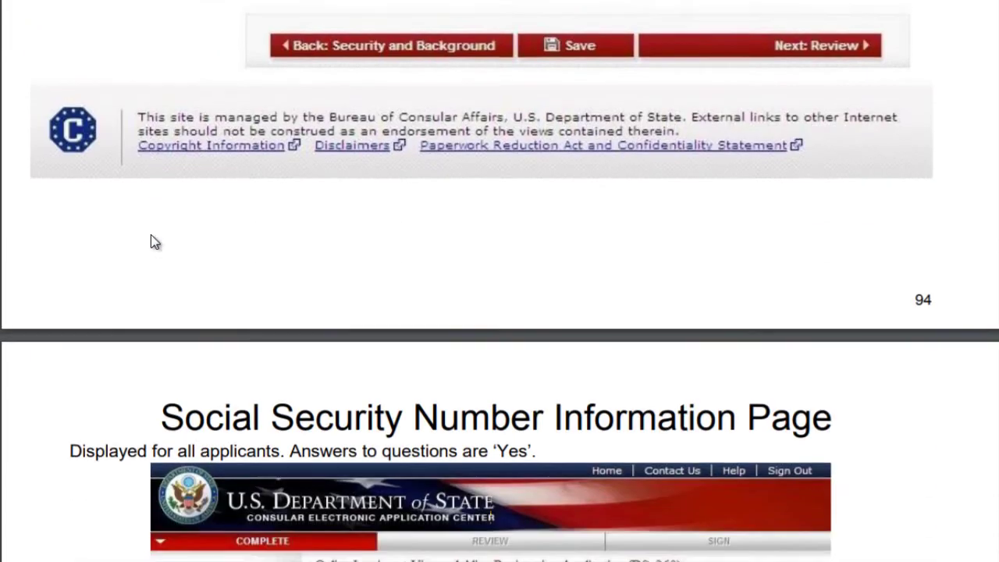
scroll(152, 238, "down", 10)
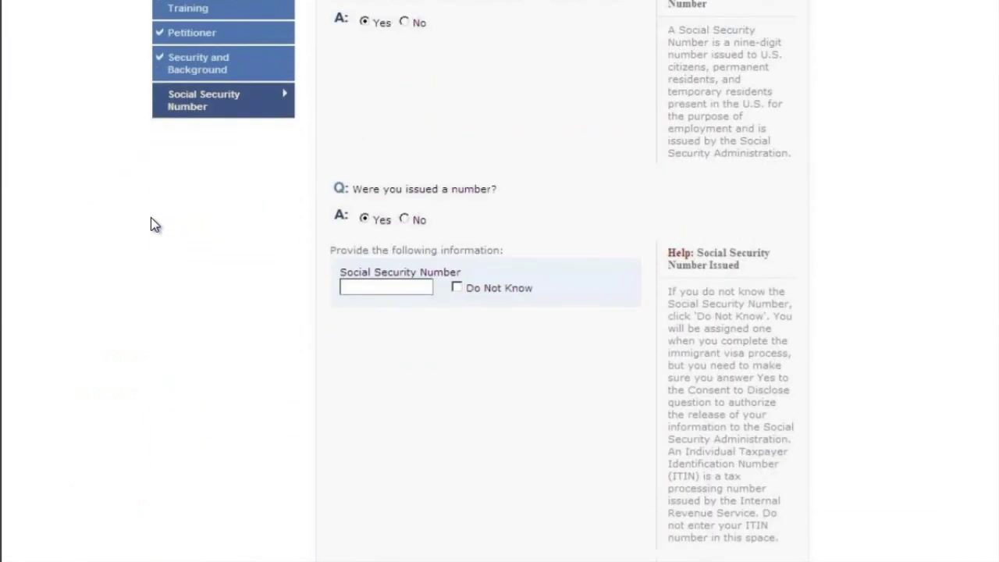
scroll(139, 211, "down", 7)
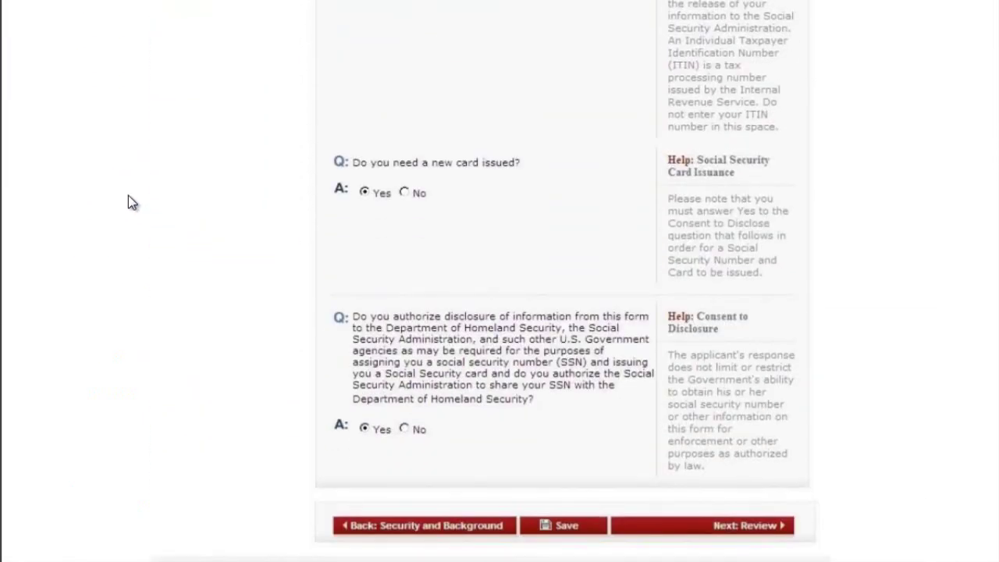
scroll(129, 196, "down", 14)
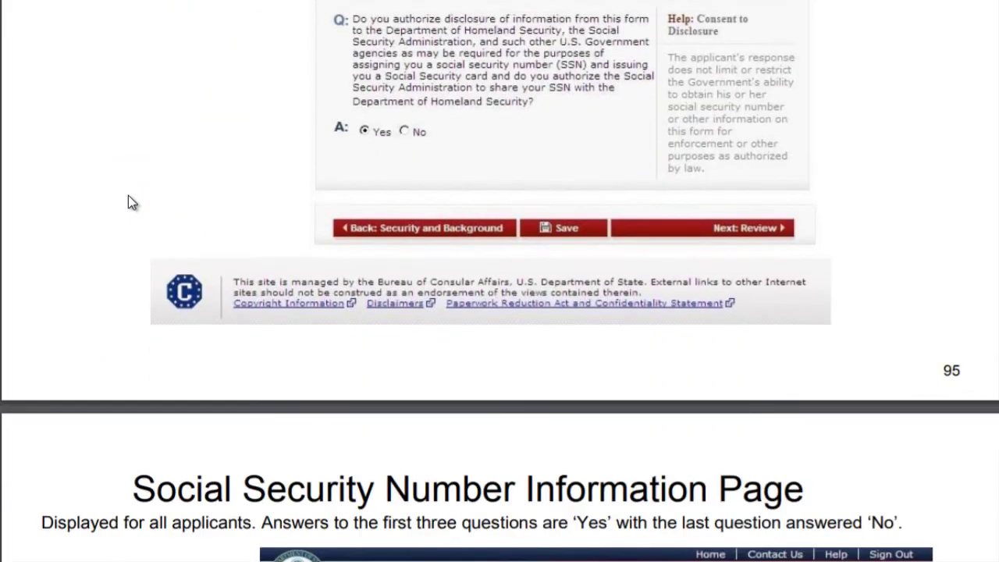
scroll(131, 201, "down", 3)
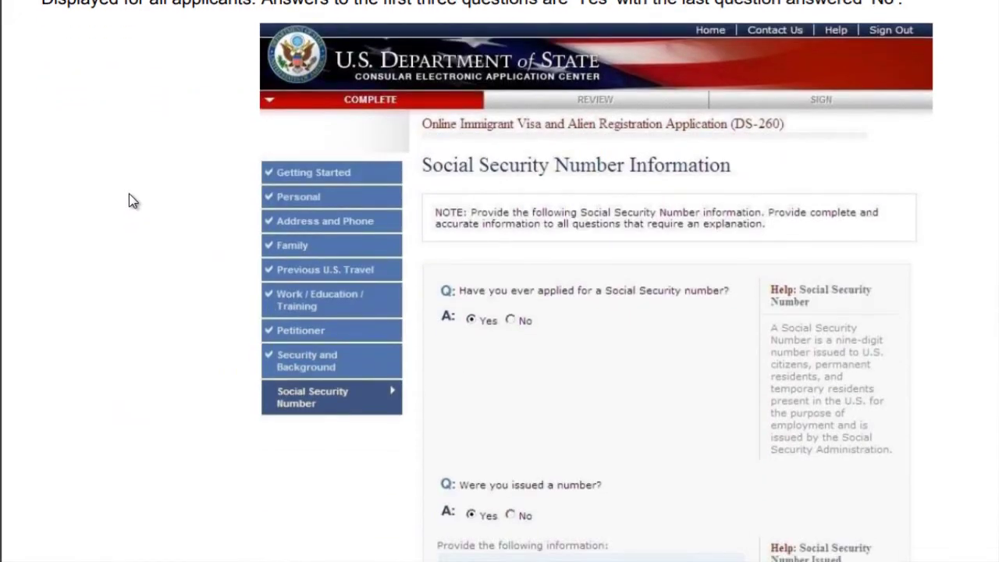
scroll(131, 201, "down", 20)
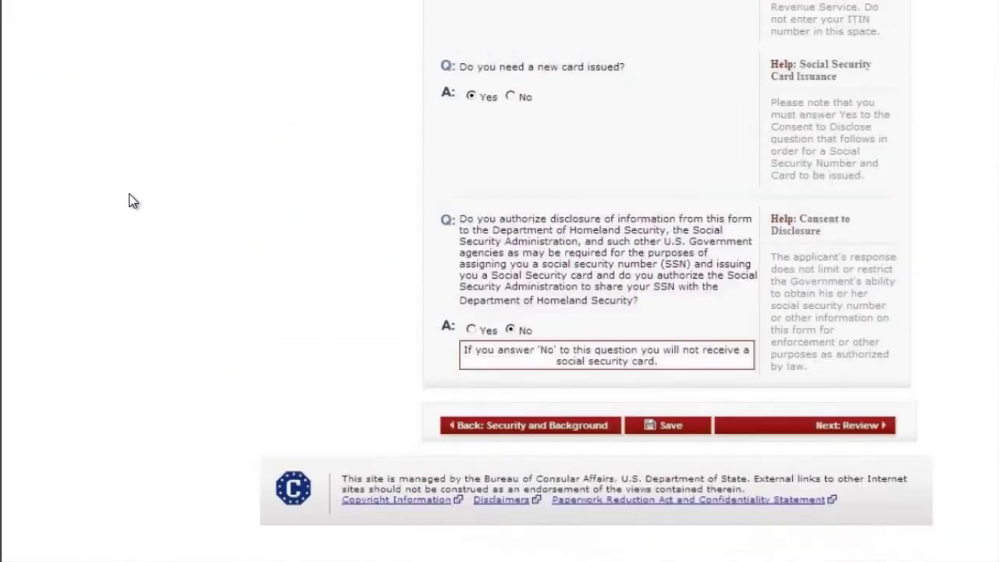
Read the Sign and Submit page for unassisted applicants, including the preparer question, e-signature statement and required signing fields
scroll(131, 201, "down", 6)
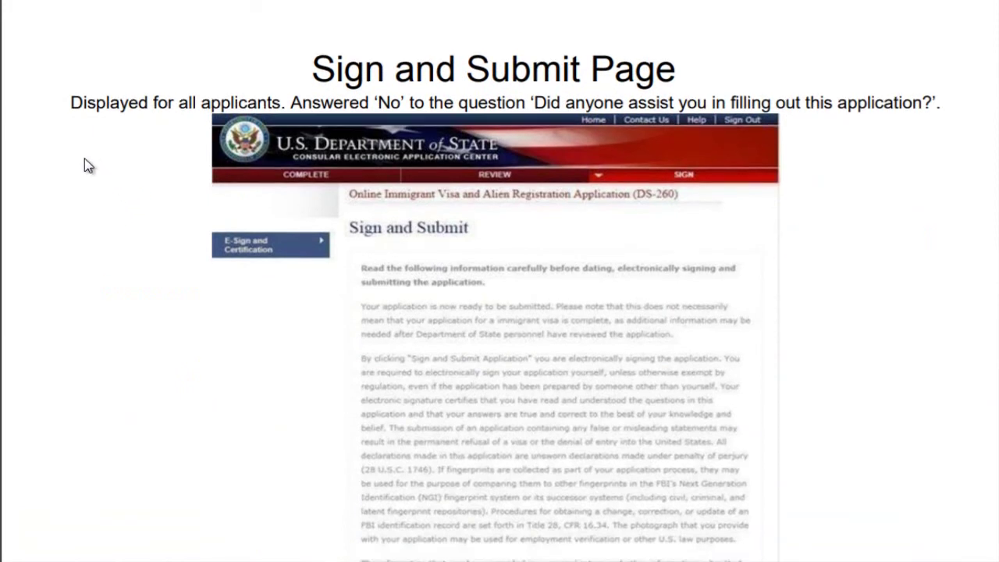
scroll(316, 215, "down", 8)
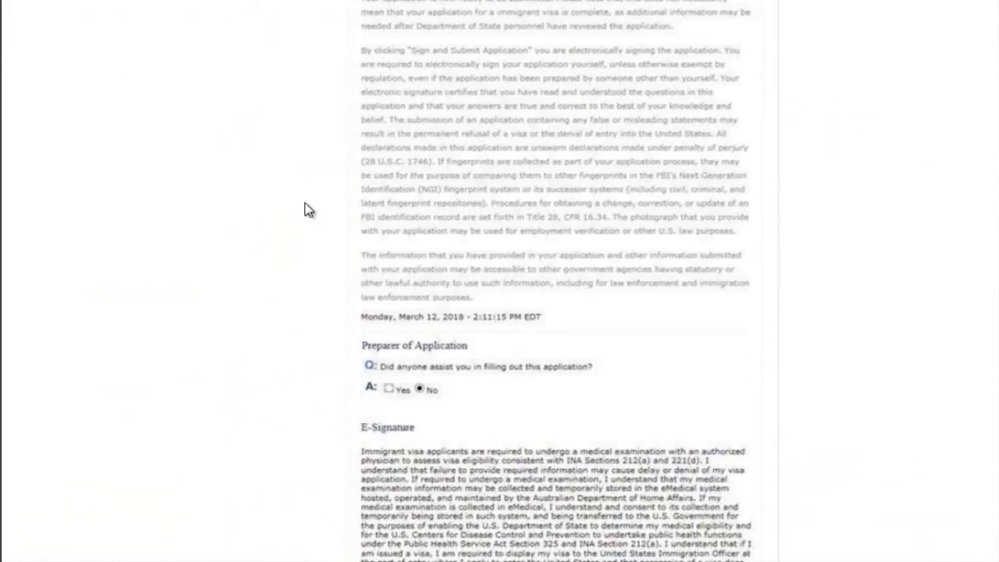
scroll(308, 209, "down", 10)
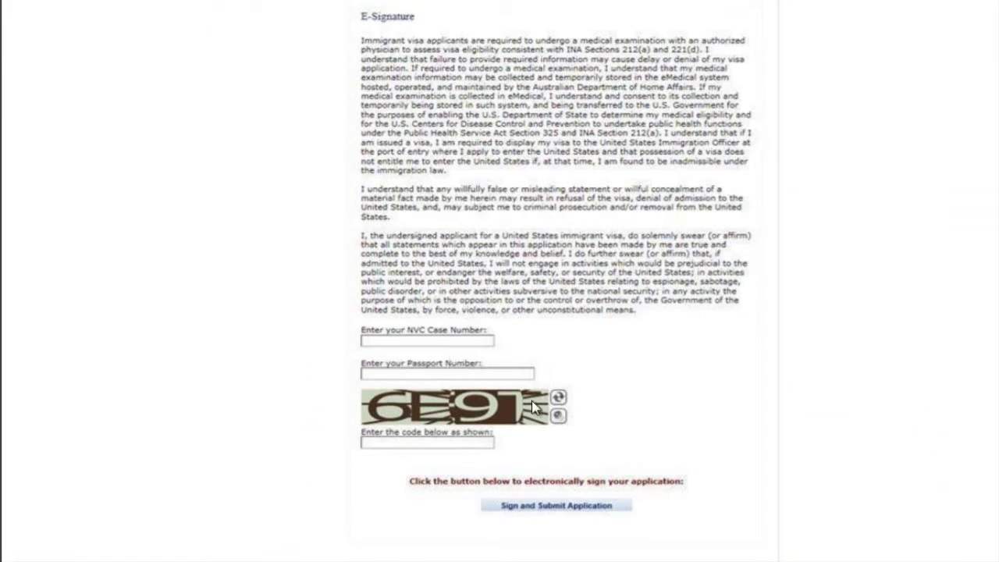
Review the Sign and Submit page for assisted applicants, including the preparer's name, organization, address and relationship fields
scroll(545, 385, "down", 10)
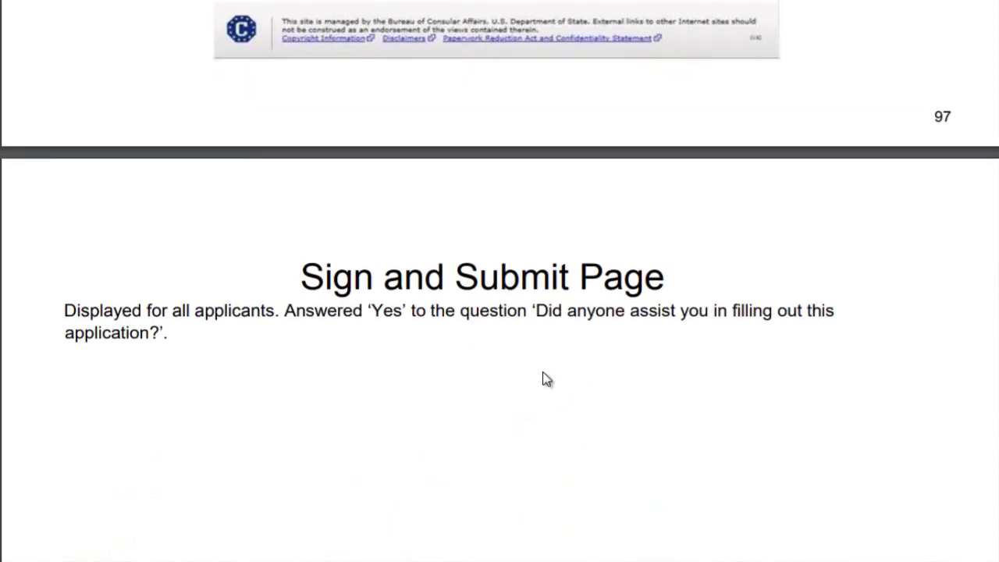
scroll(546, 379, "down", 5)
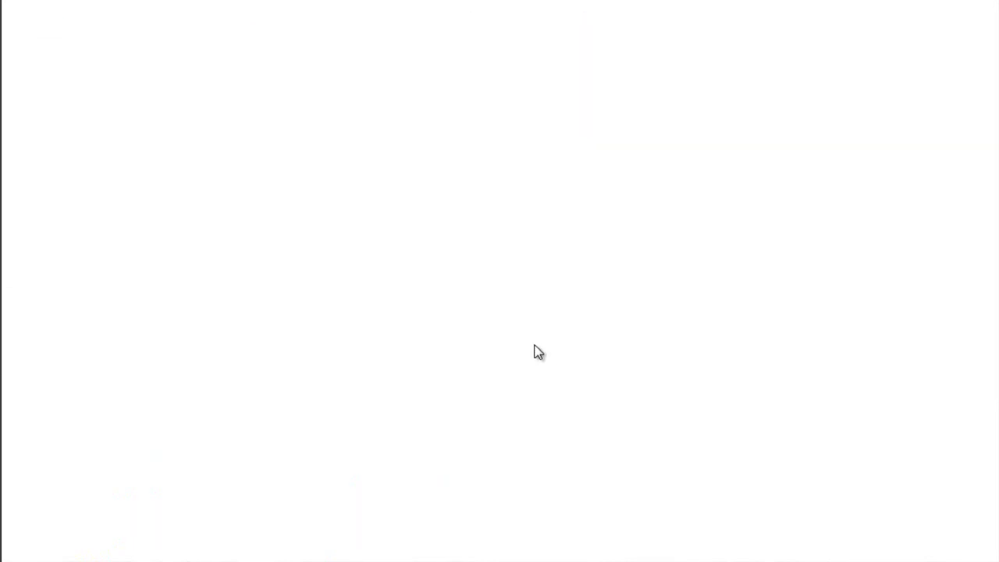
scroll(529, 341, "down", 8)
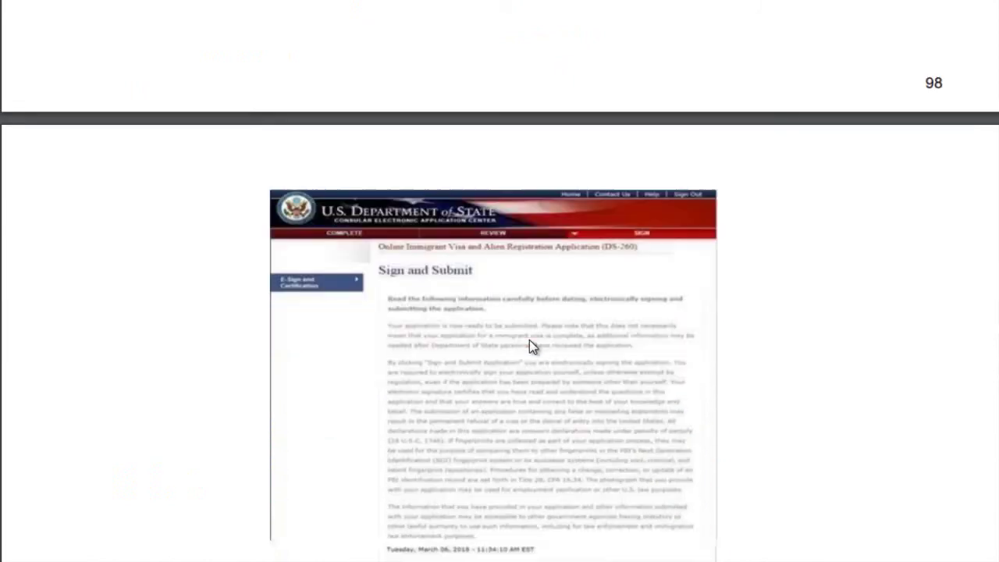
scroll(517, 336, "down", 7)
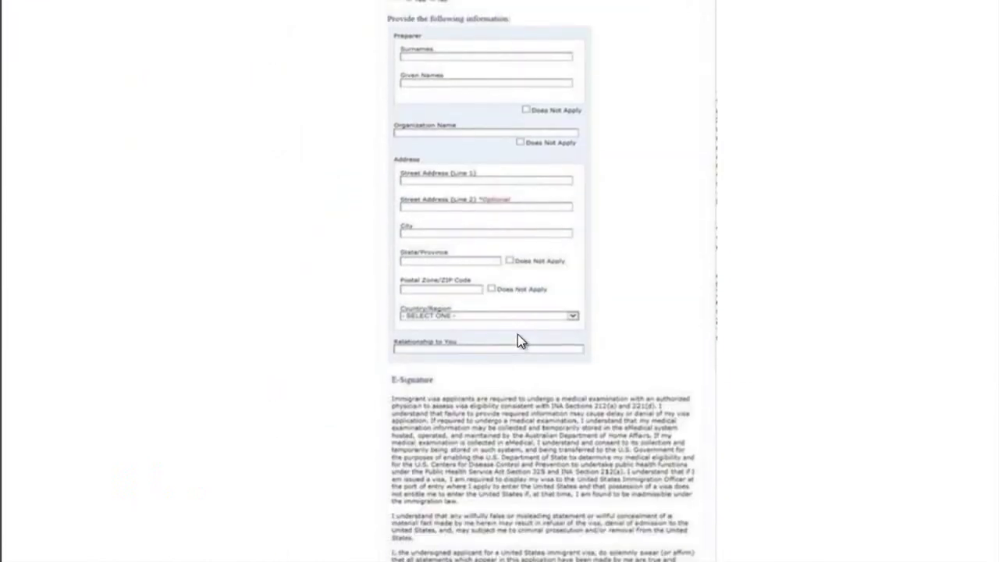
scroll(517, 335, "down", 9)
Skim the remaining Sign and Submit page variants dated October and November 2019, including their preparer and e-signature sections
scroll(517, 336, "down", 8)
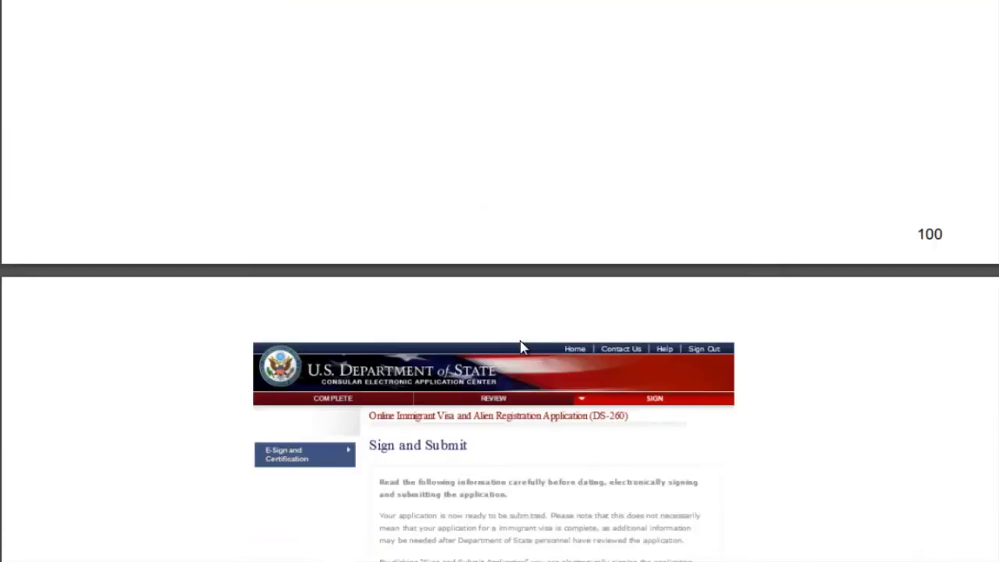
scroll(521, 347, "down", 3)
scroll(522, 348, "down", 7)
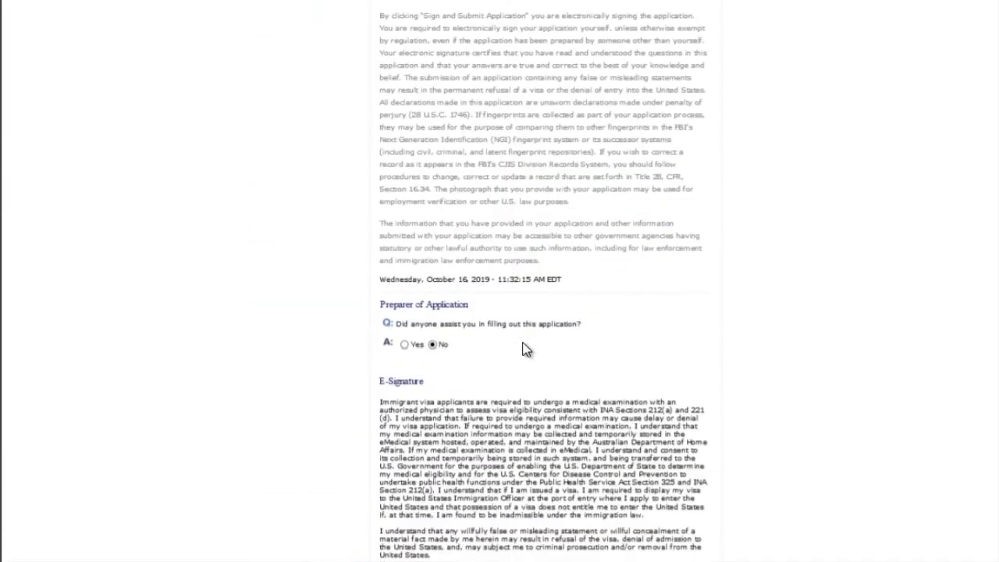
scroll(525, 349, "down", 12)
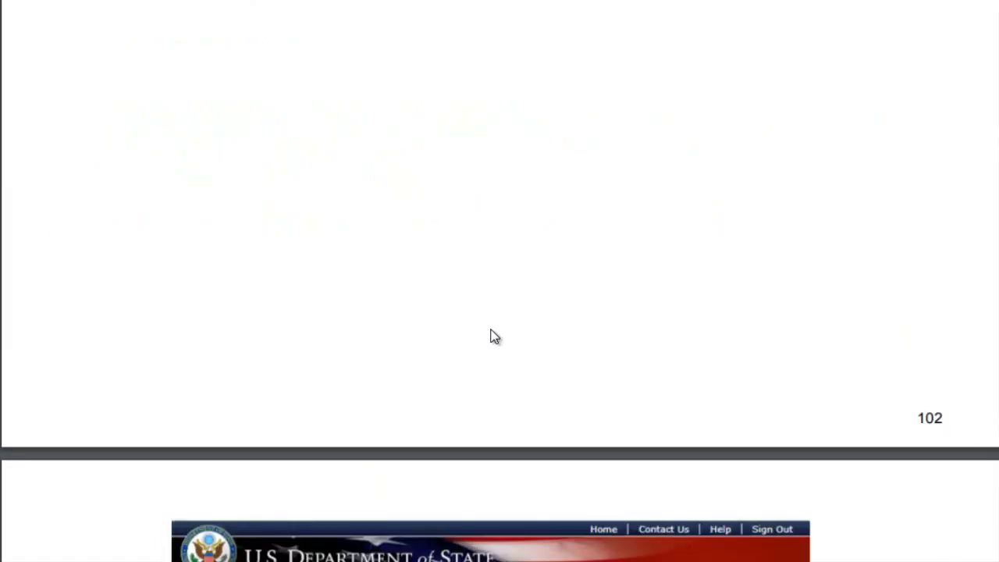
scroll(494, 337, "down", 10)
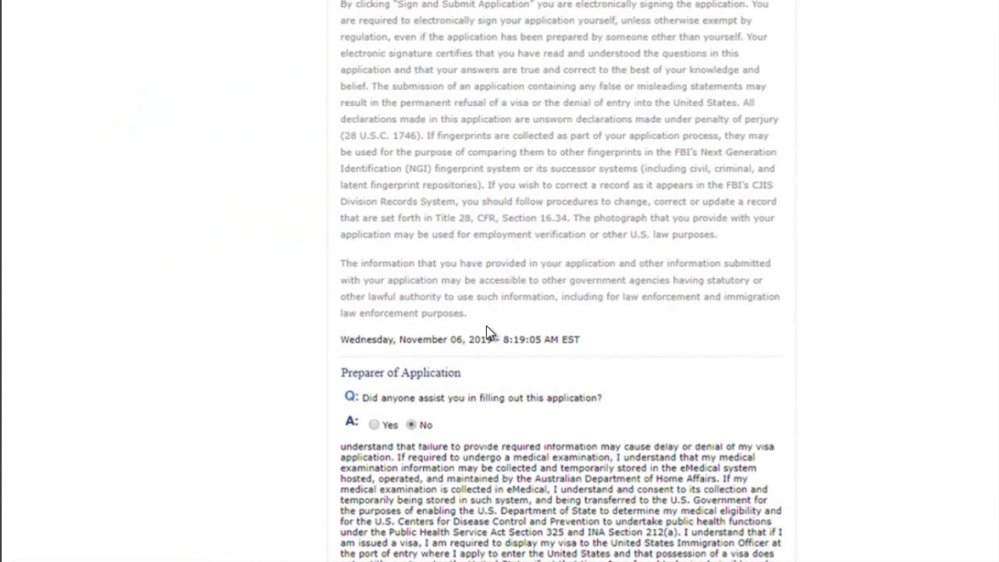
scroll(487, 328, "down", 5)
Examine the confirmation page for cases sent to the National Visa Center, covering print options, next steps, interview preparation and submission details
scroll(486, 326, "down", 8)
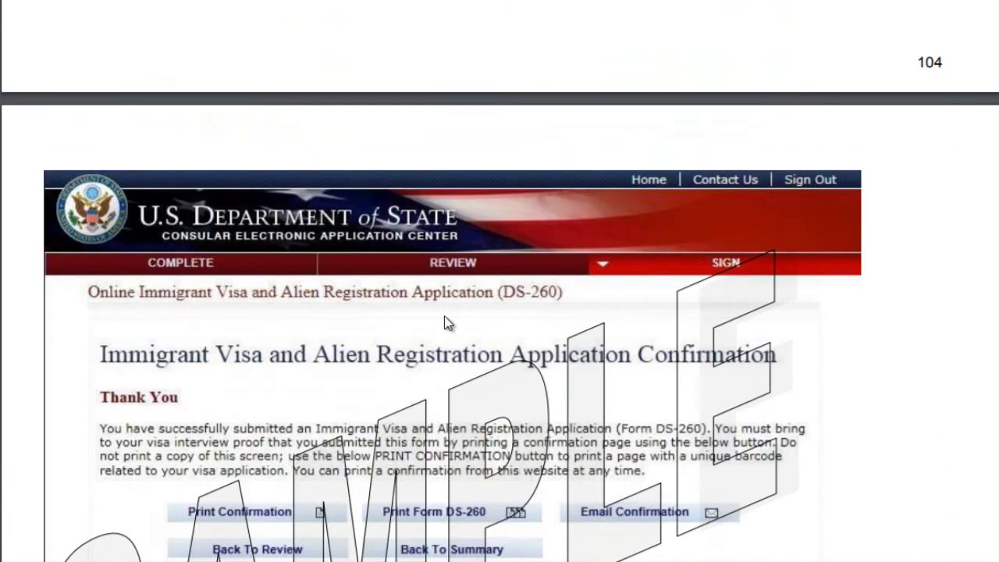
scroll(447, 322, "down", 3)
scroll(445, 321, "down", 2)
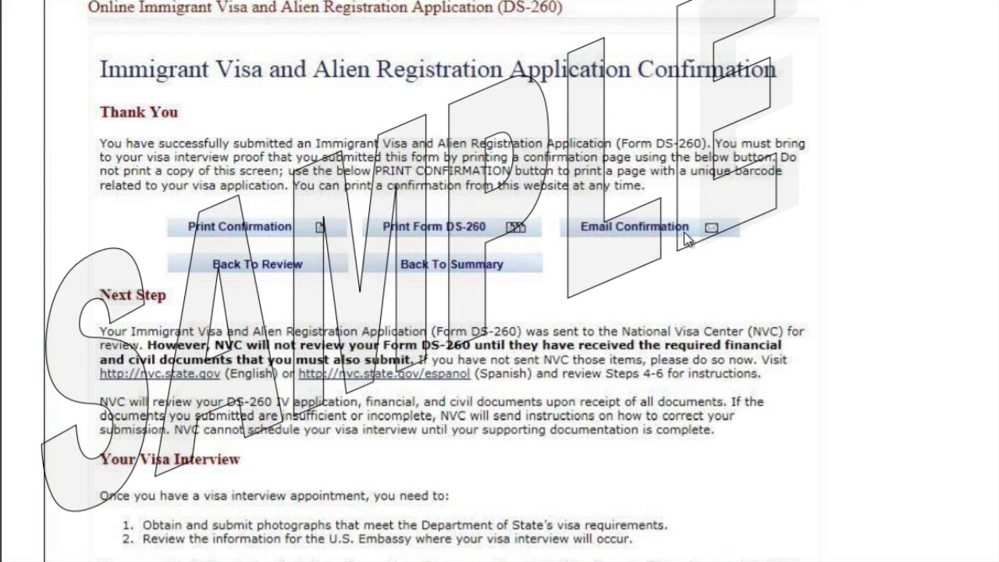
scroll(685, 238, "down", 3)
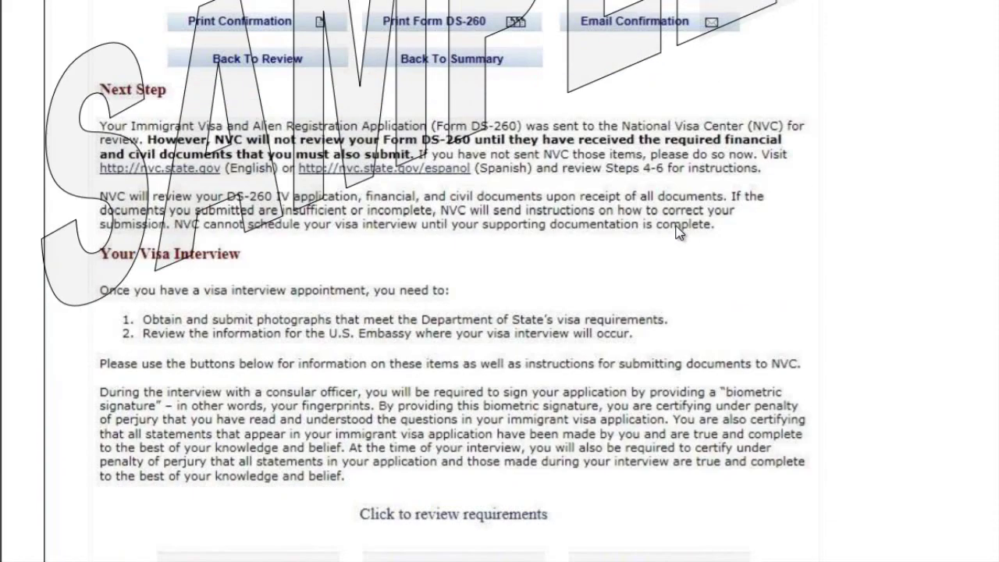
scroll(678, 231, "down", 2)
scroll(678, 232, "down", 5)
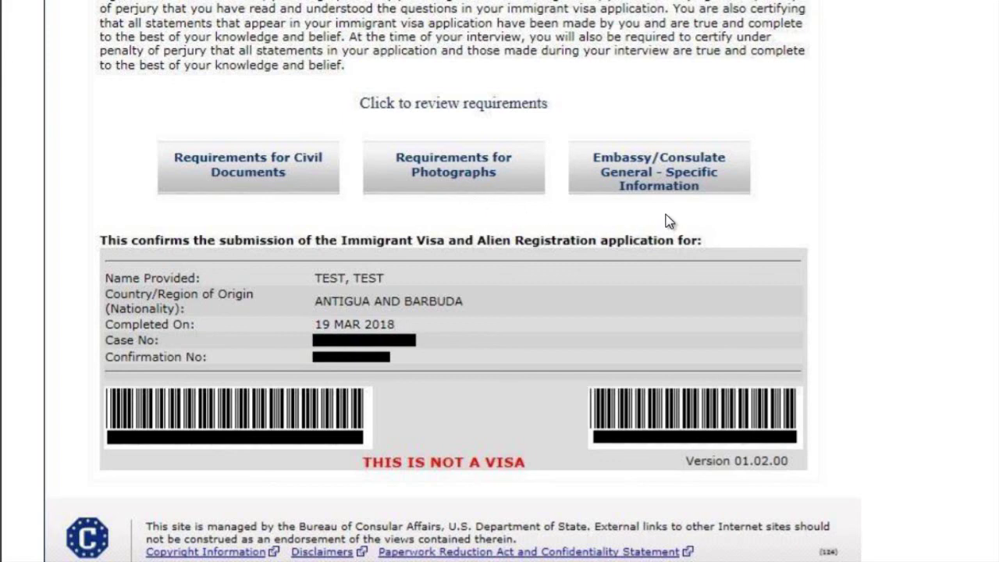
scroll(646, 197, "down", 2)
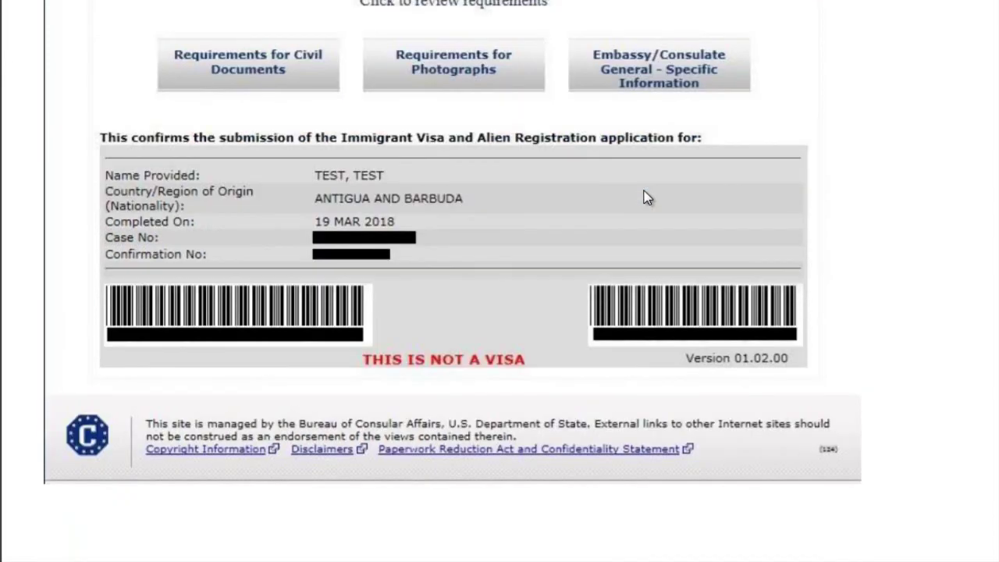
scroll(646, 196, "down", 2)
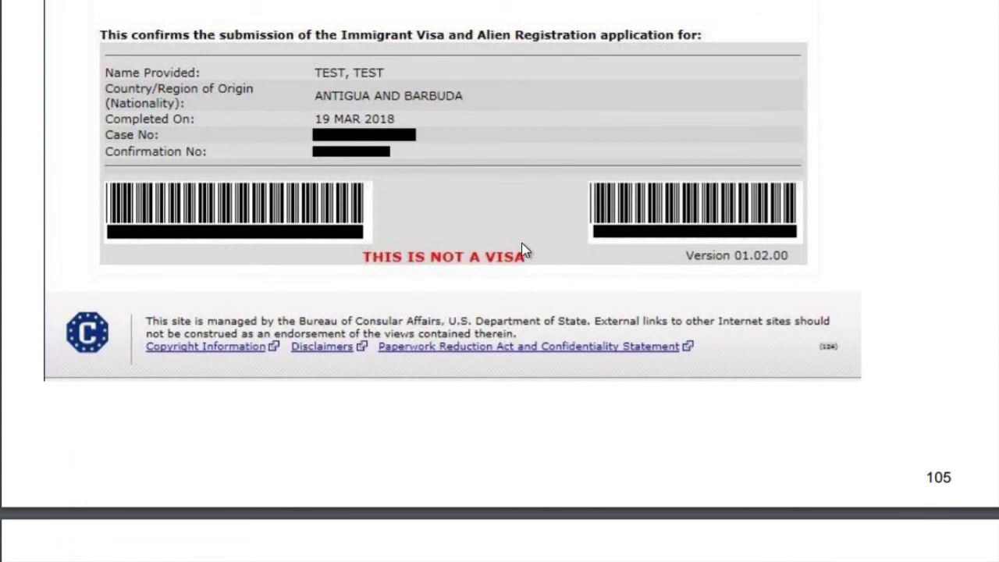
Compare the confirmation pages for cases at Post, Diversity Visa cases at the Kentucky Consular Center, and Diversity Visa cases at Post
scroll(523, 249, "down", 6)
scroll(519, 233, "down", 6)
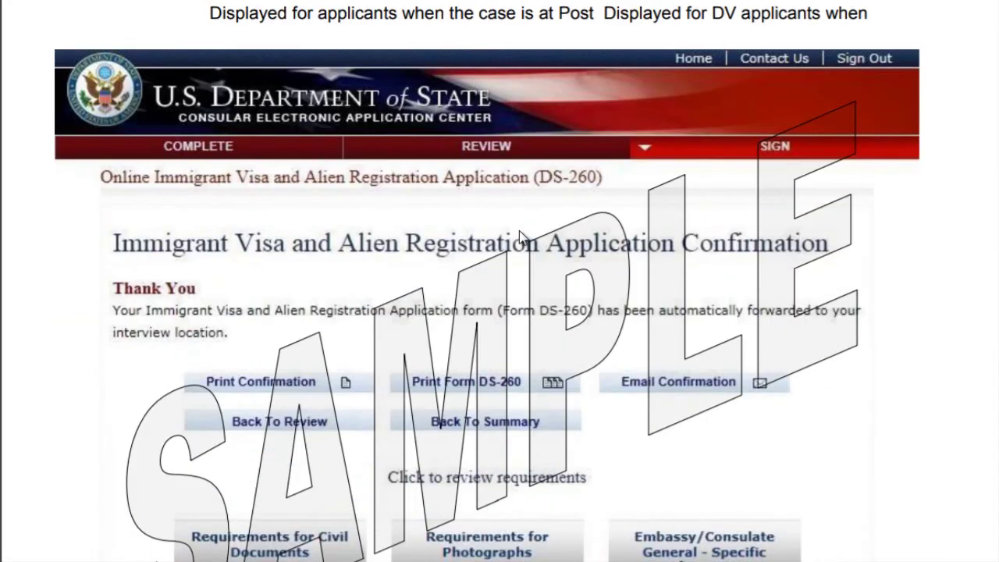
scroll(519, 228, "down", 6)
scroll(527, 223, "down", 15)
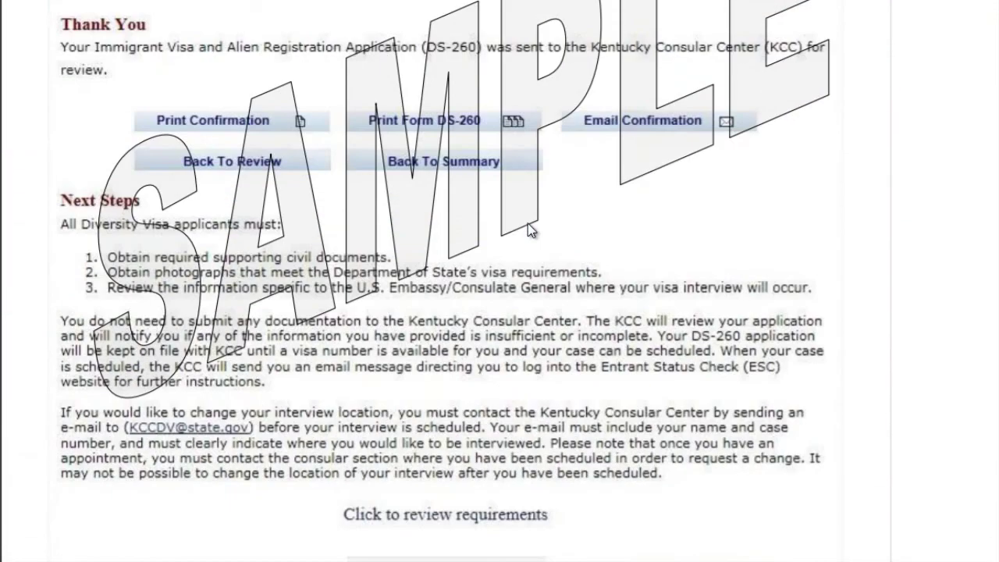
scroll(527, 223, "down", 14)
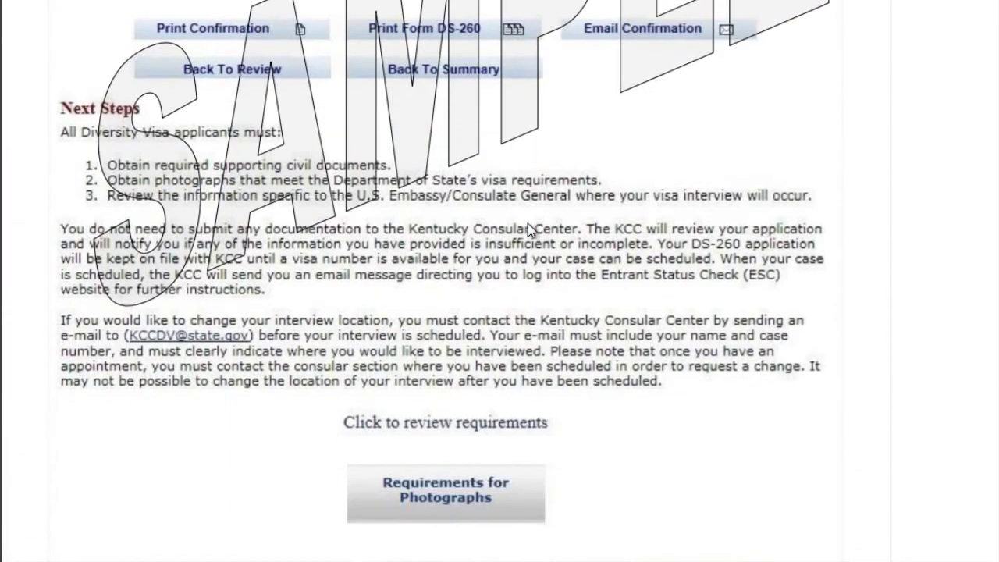
scroll(526, 223, "down", 10)
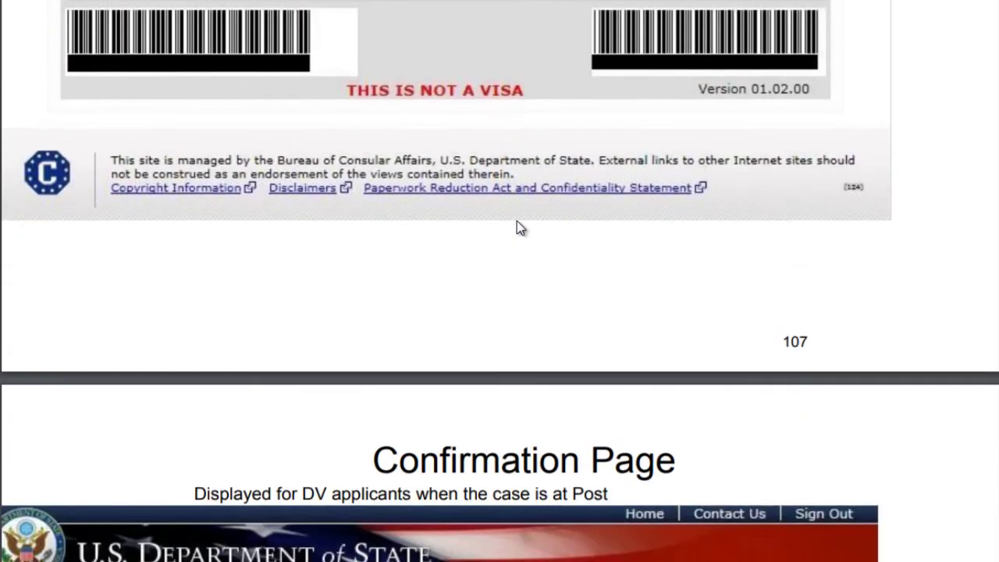
scroll(422, 281, "down", 2)
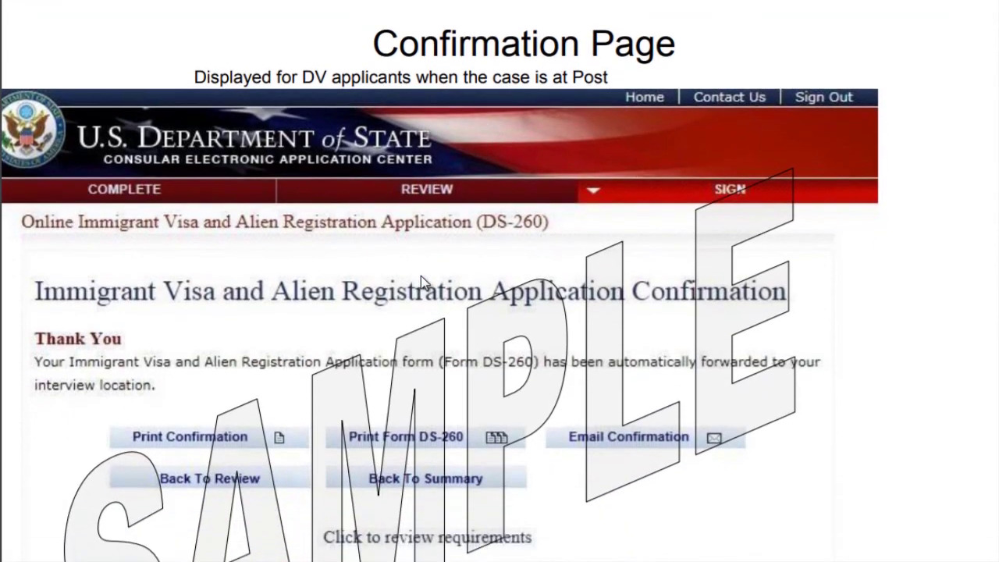
scroll(376, 243, "down", 2)
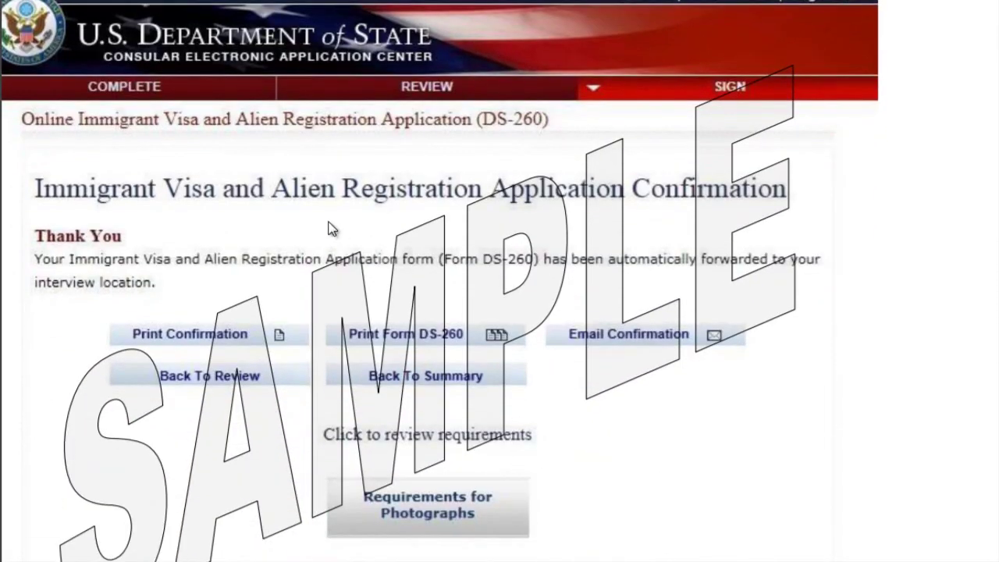